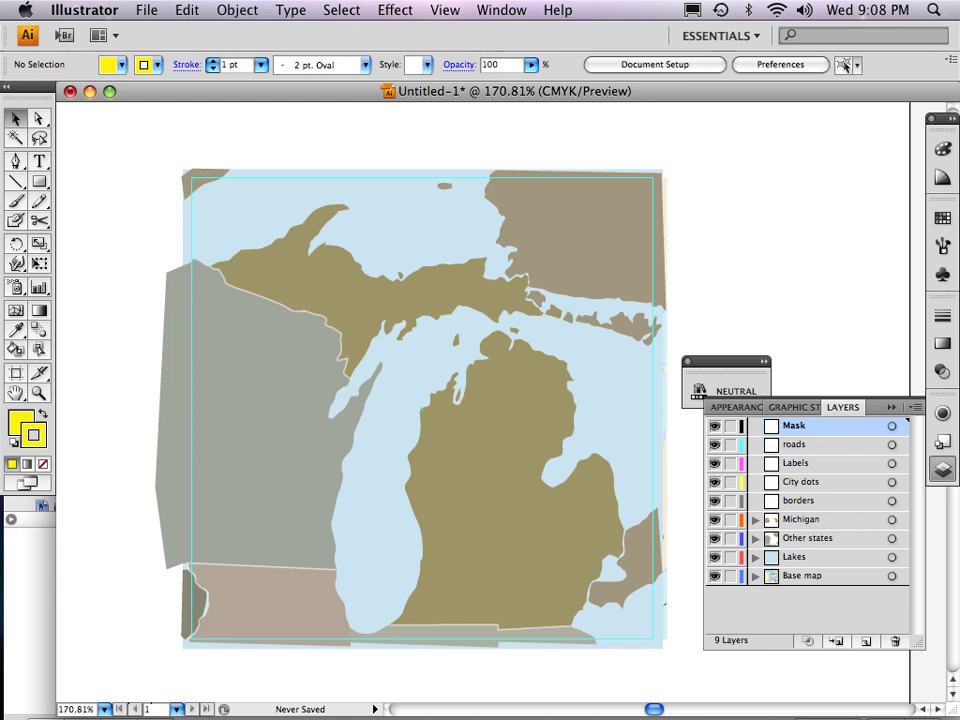
# Make Base map the active layer and hide all other layers except roads, Labels and City dots.
pyautogui.click(804, 576)
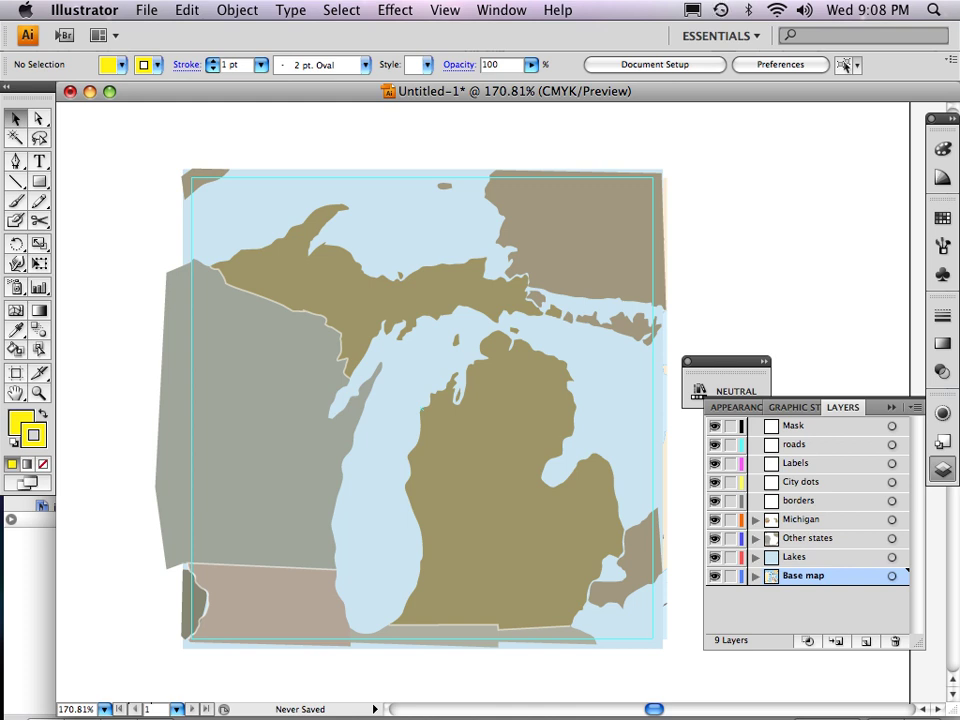
pyautogui.moveTo(714, 557); pyautogui.dragTo(714, 463)
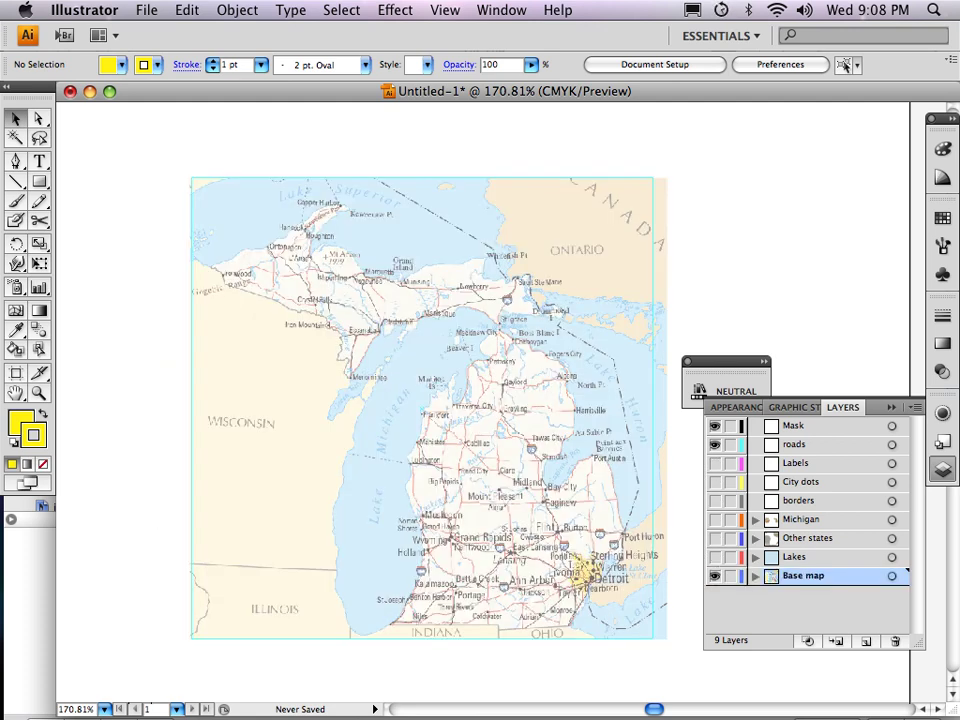
pyautogui.click(714, 425)
pyautogui.click(714, 463)
pyautogui.click(714, 482)
# Zoom in on Michigan's southern Lower Peninsula and close the floating Neutral swatches.
pyautogui.press('z')
pyautogui.moveTo(377, 422); pyautogui.dragTo(615, 628)
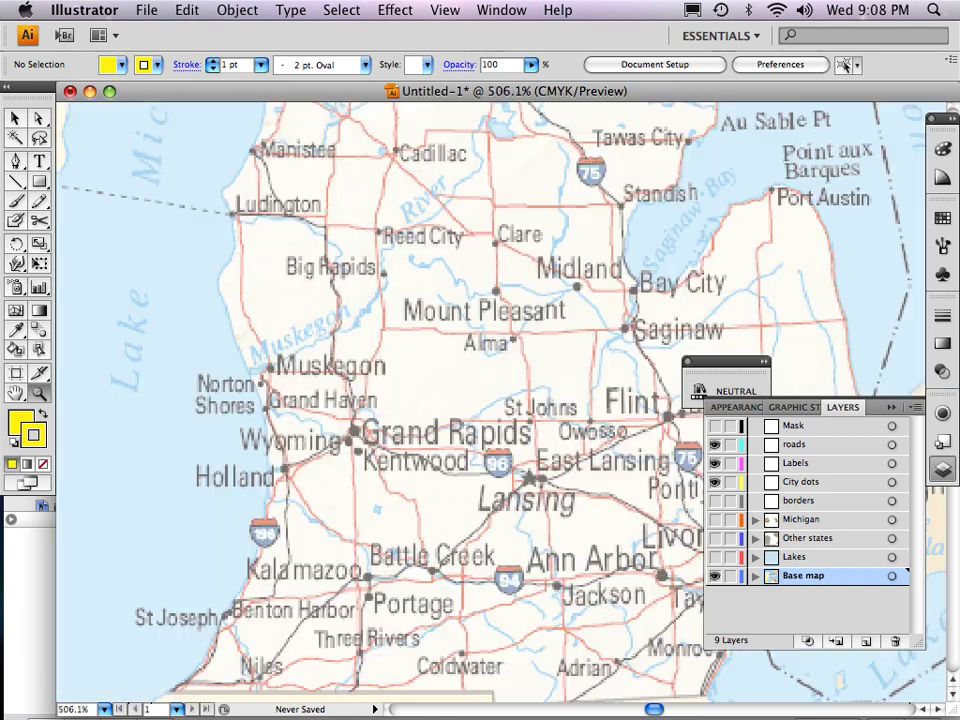
pyautogui.click(16, 118)
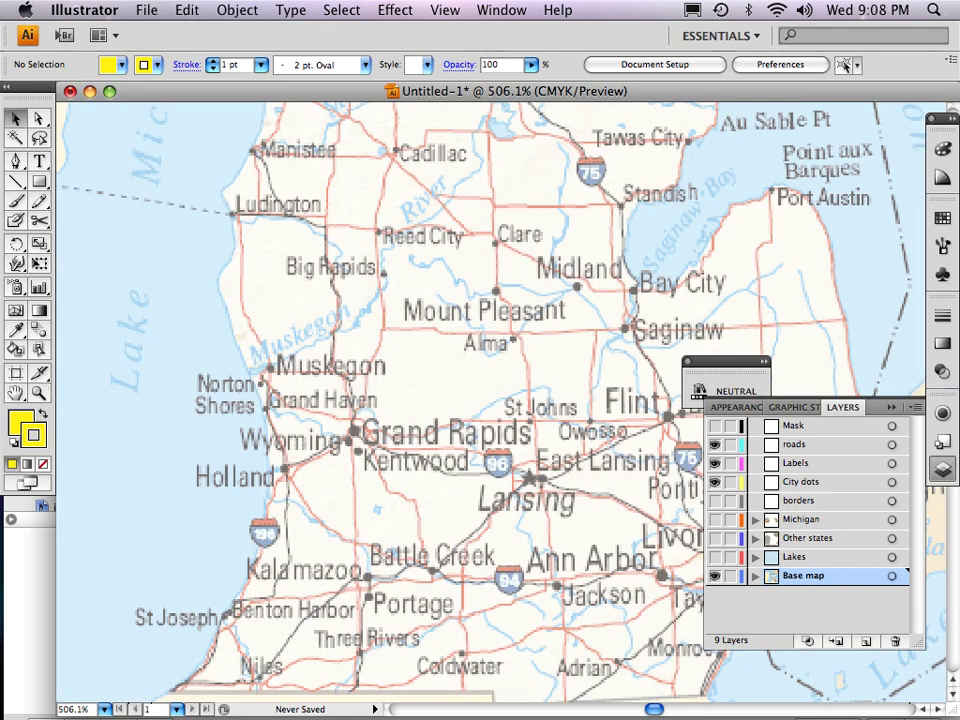
pyautogui.hscroll(2, 490, 400)
pyautogui.click(688, 362)
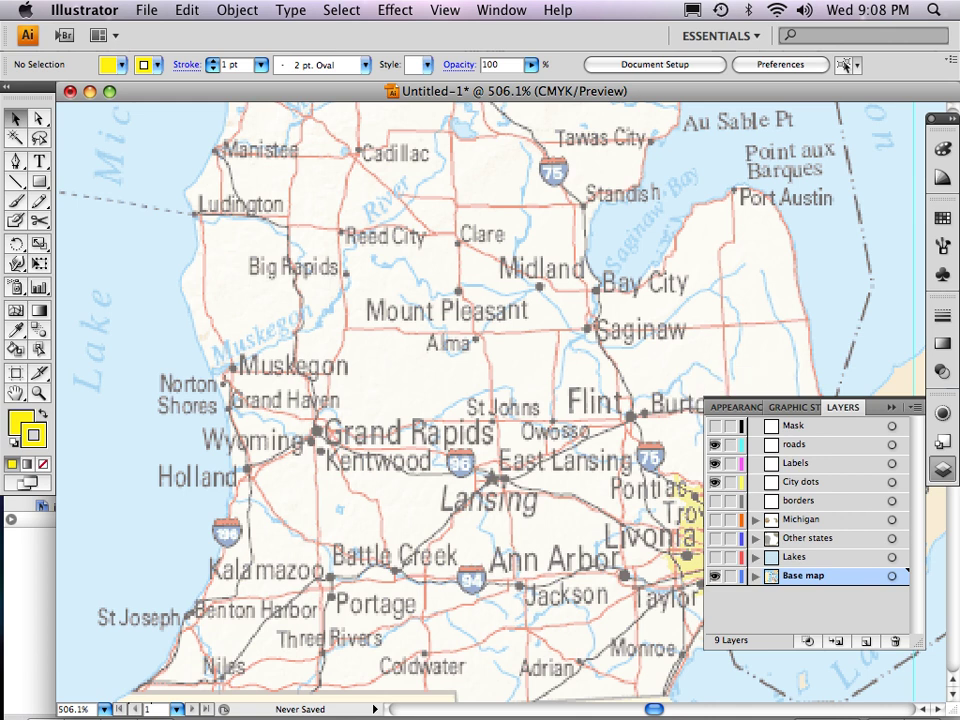
pyautogui.hscroll(6, 380, 400)
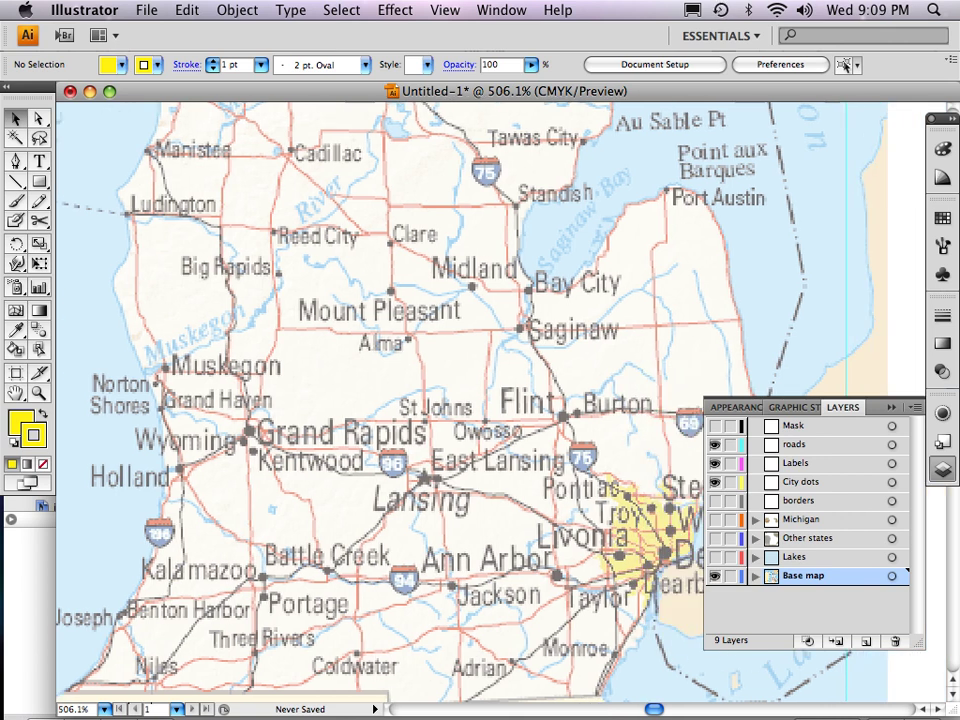
pyautogui.hscroll(12, 380, 400)
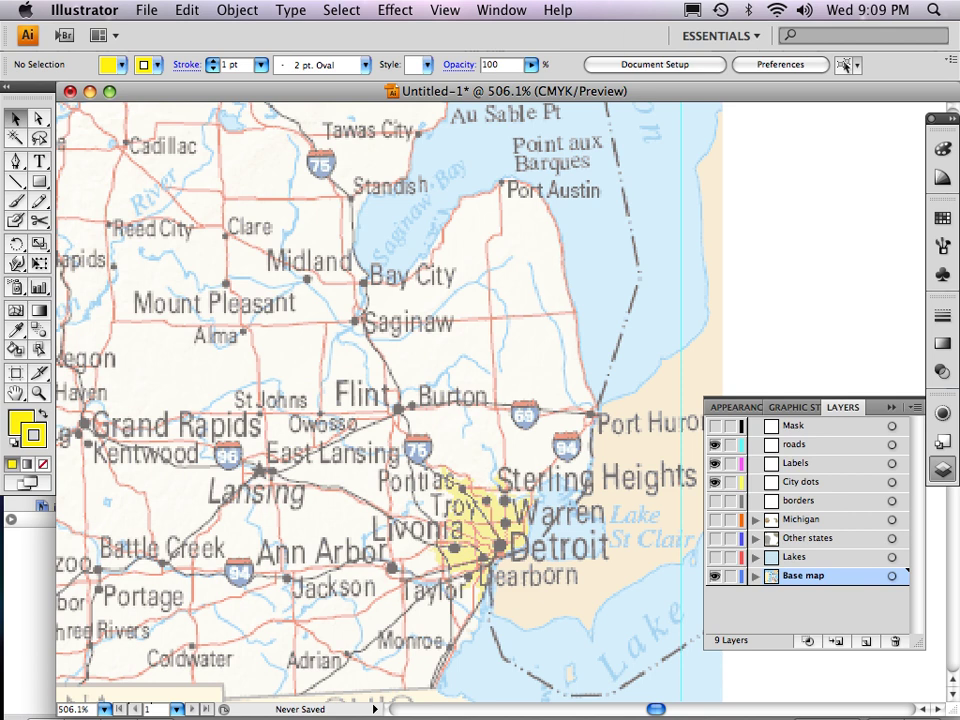
pyautogui.press('super+space')
pyautogui.click(681, 300)
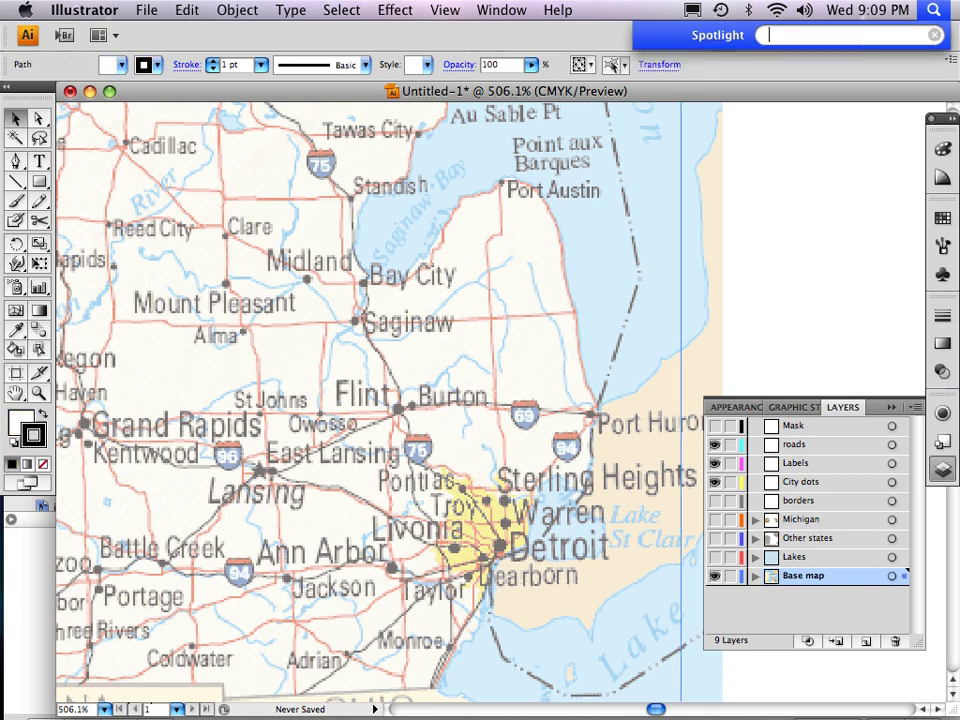
pyautogui.press('super+space')
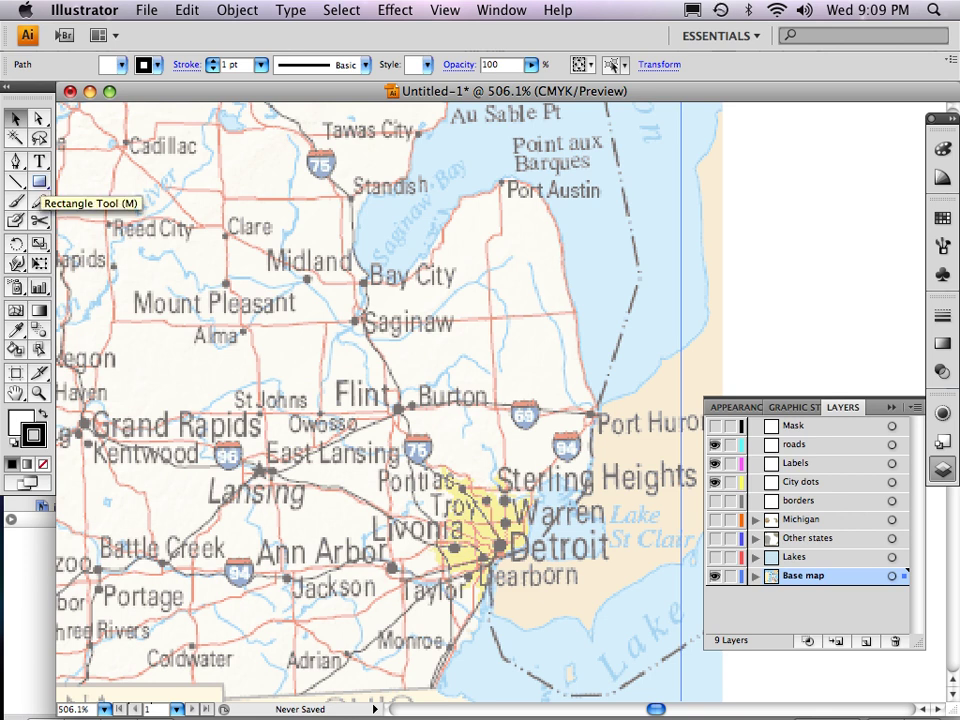
# Draw a small circle the size of a city marker on the blank canvas east of the map using the Ellipse tool.
pyautogui.click(39, 181)
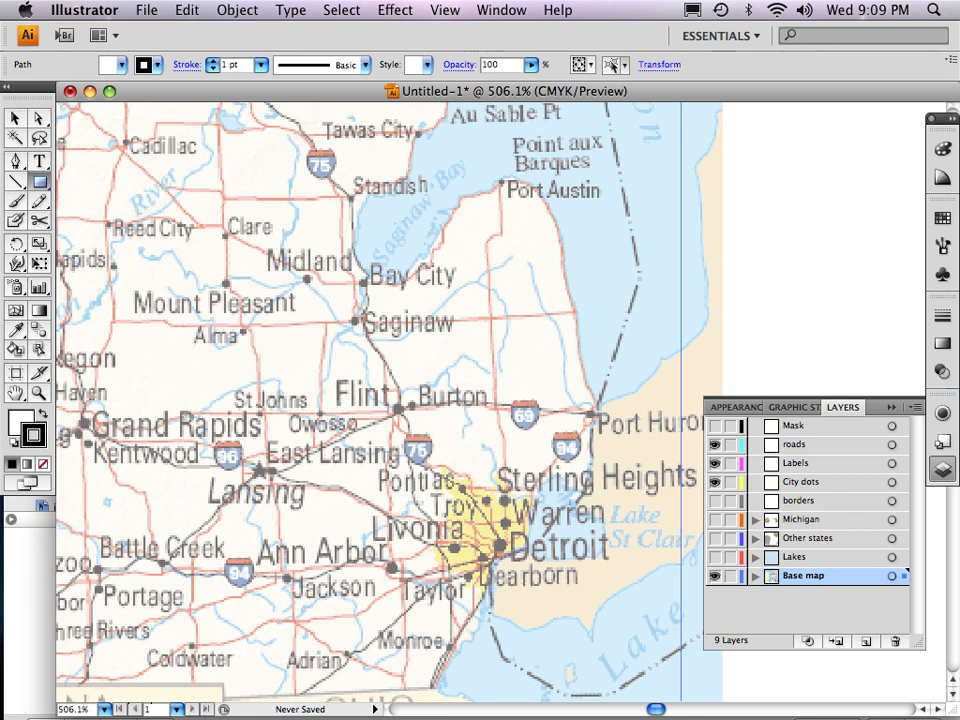
pyautogui.click(39, 181)
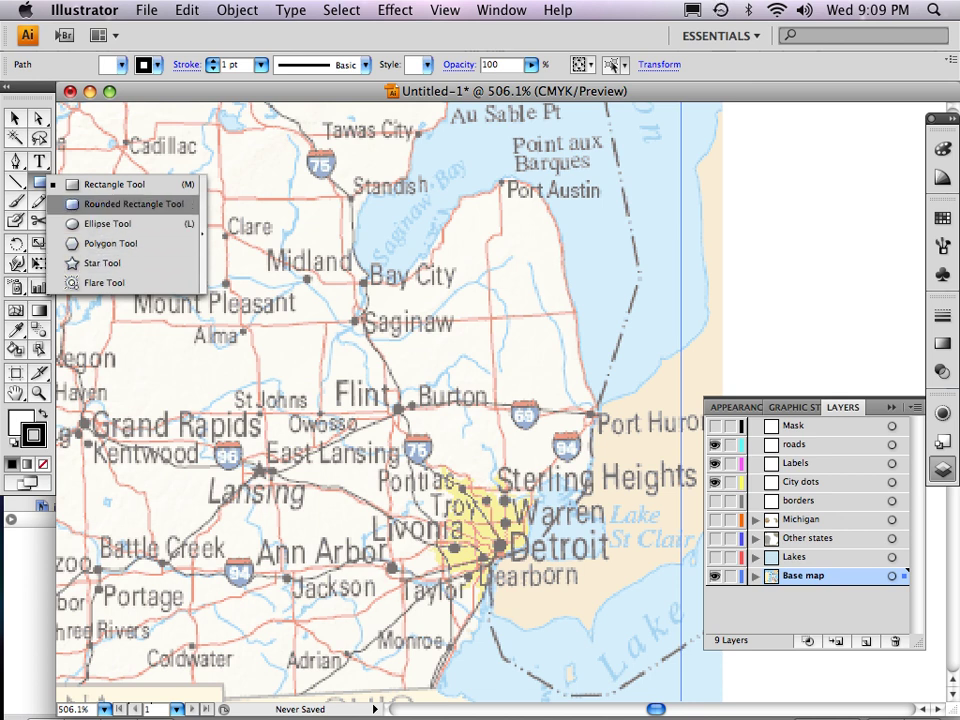
pyautogui.click(107, 223)
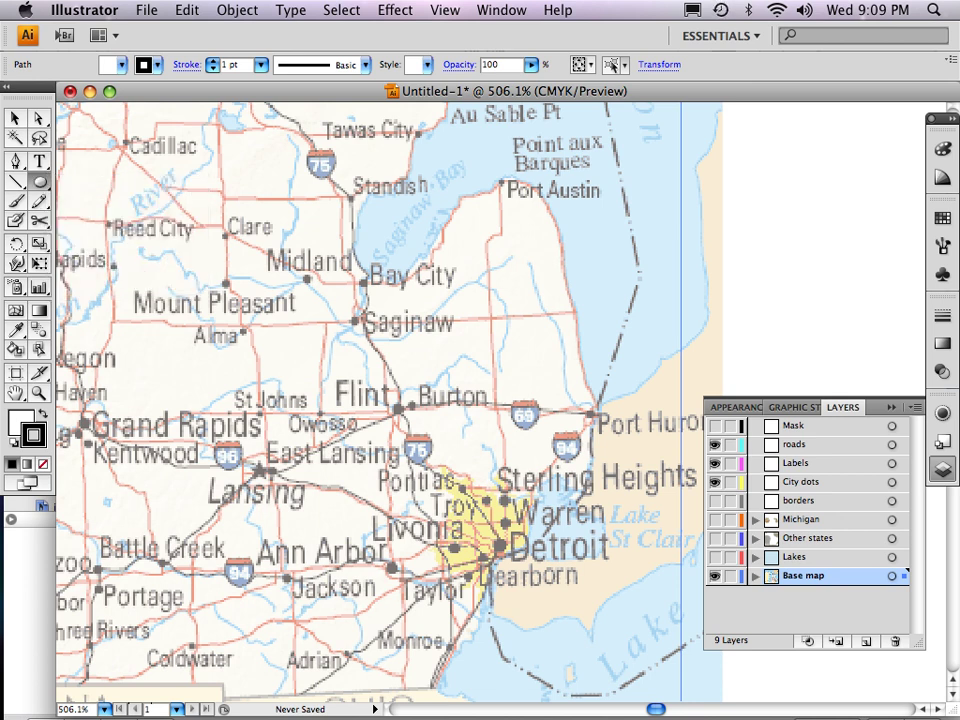
pyautogui.hscroll(3, 390, 400)
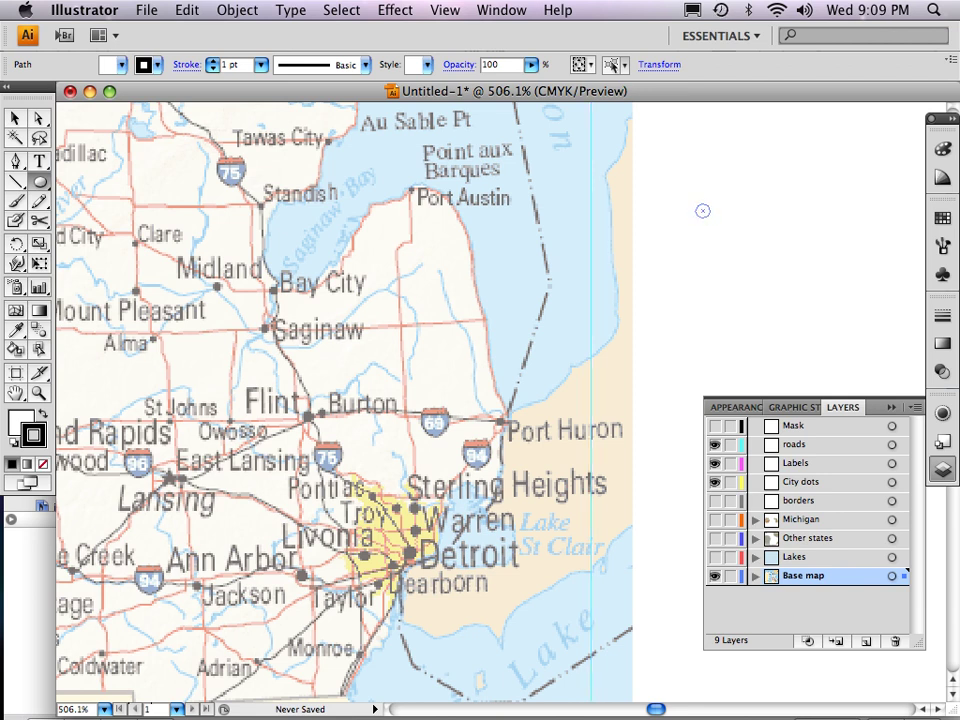
pyautogui.moveTo(703, 210); pyautogui.dragTo(711, 218)
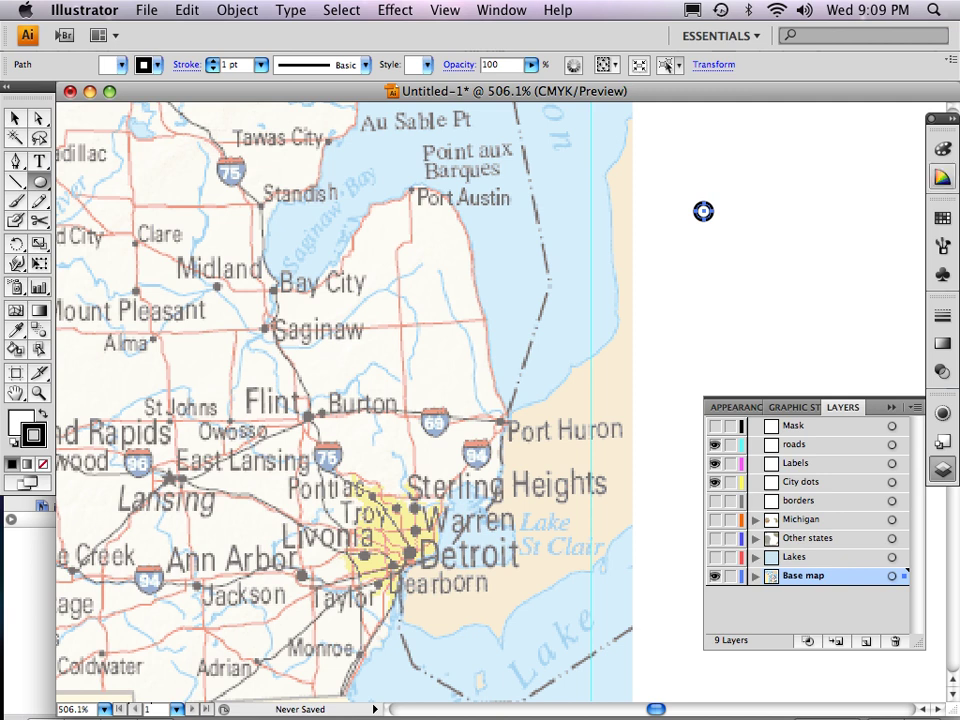
# Remove the small circle's stroke, fill it with black (K 100%) and deselect it.
pyautogui.press('F6')
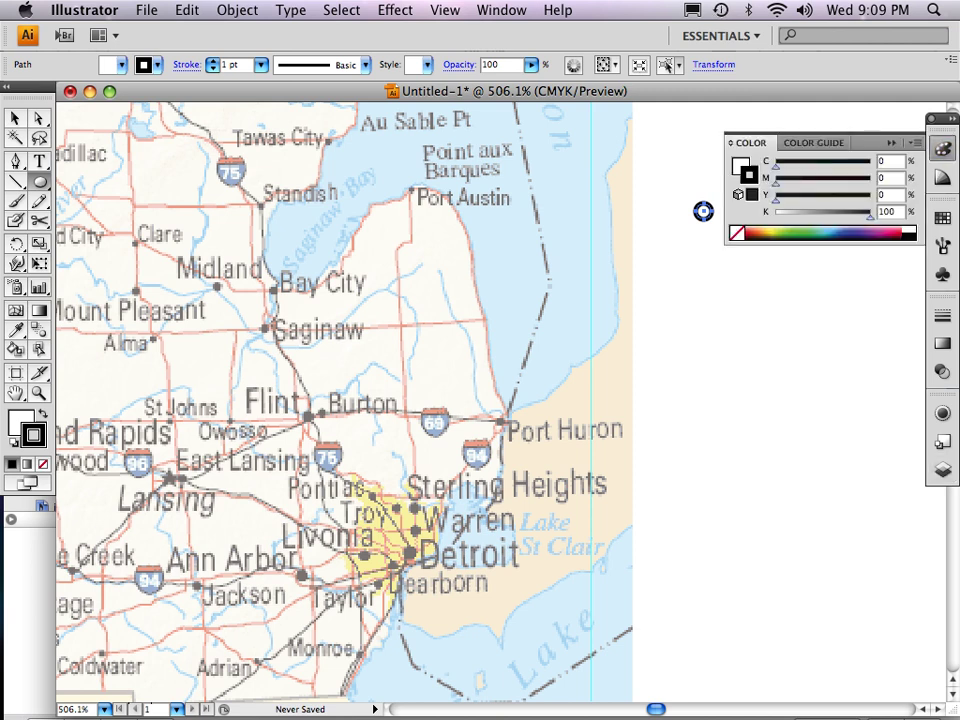
pyautogui.press('/')
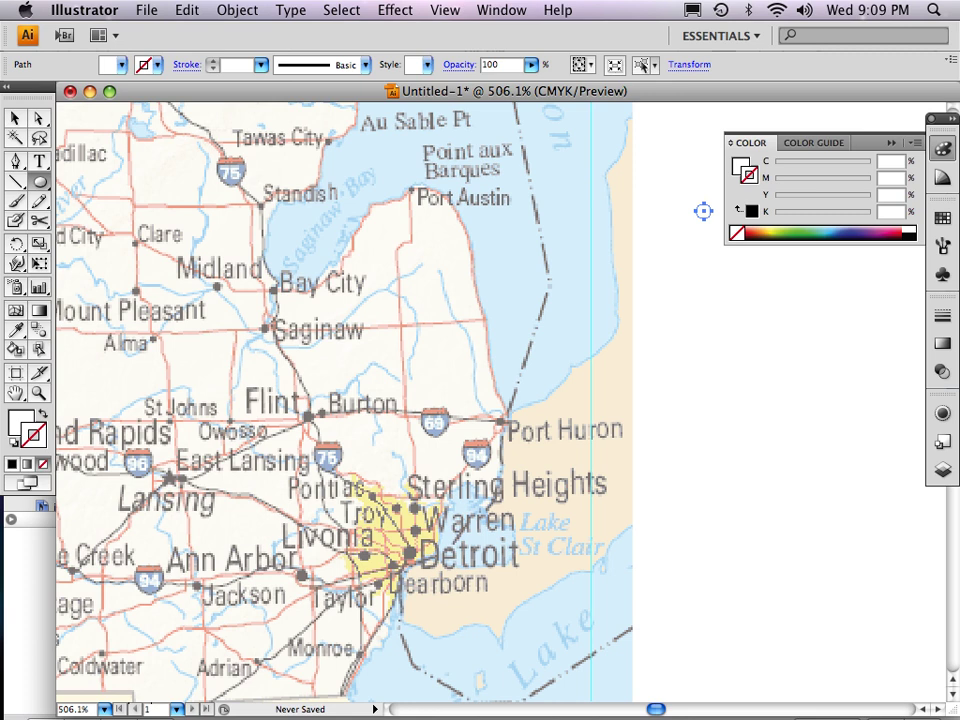
pyautogui.press('x')
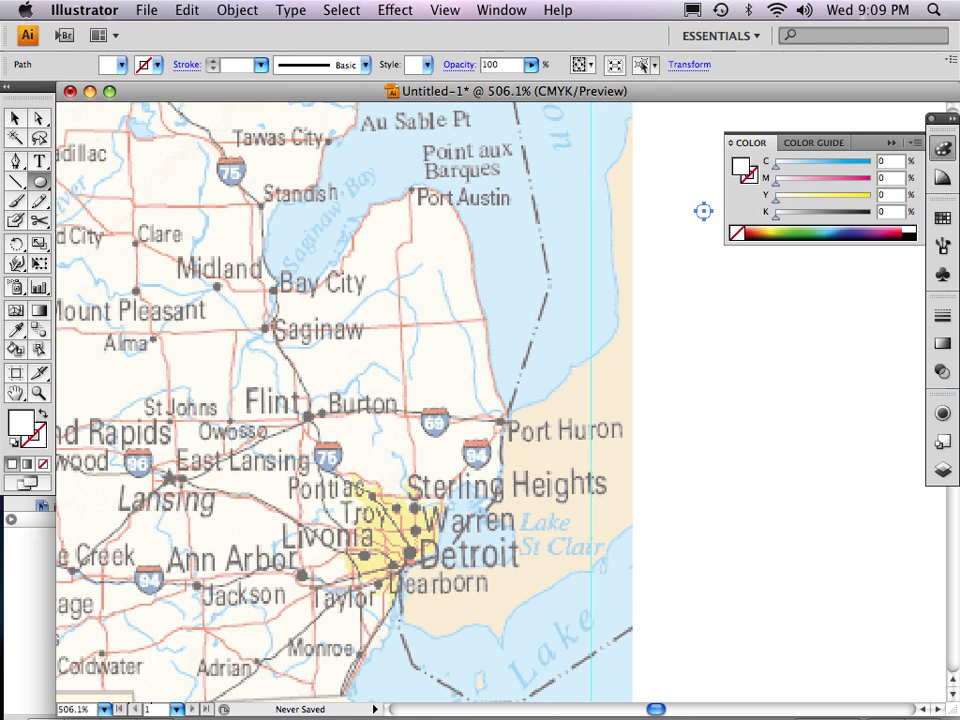
pyautogui.click(909, 237)
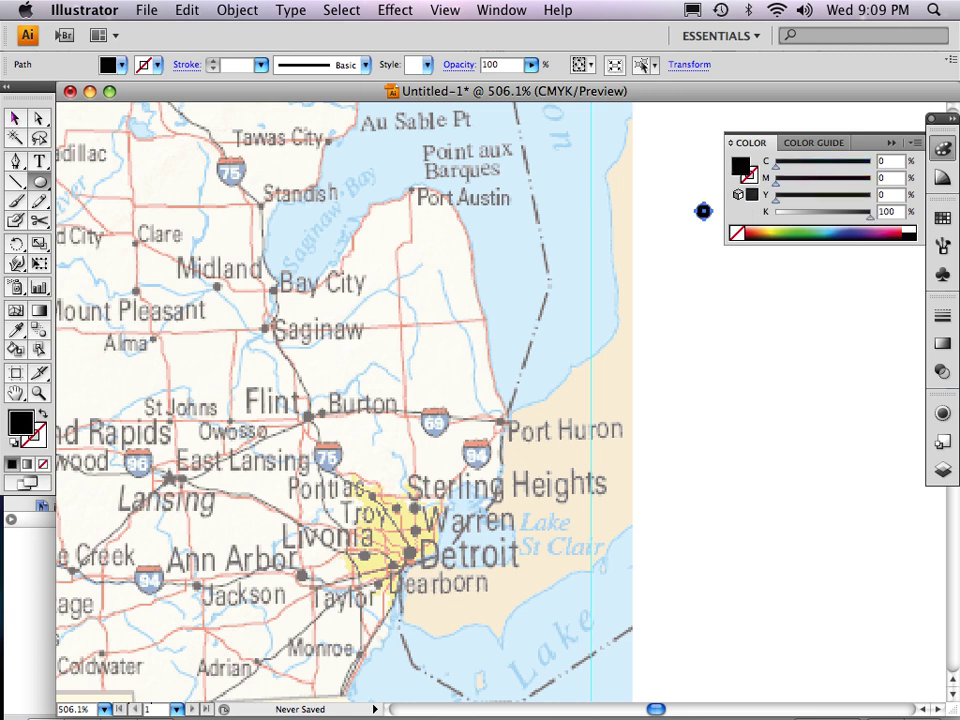
pyautogui.press('v')
pyautogui.click(686, 245)
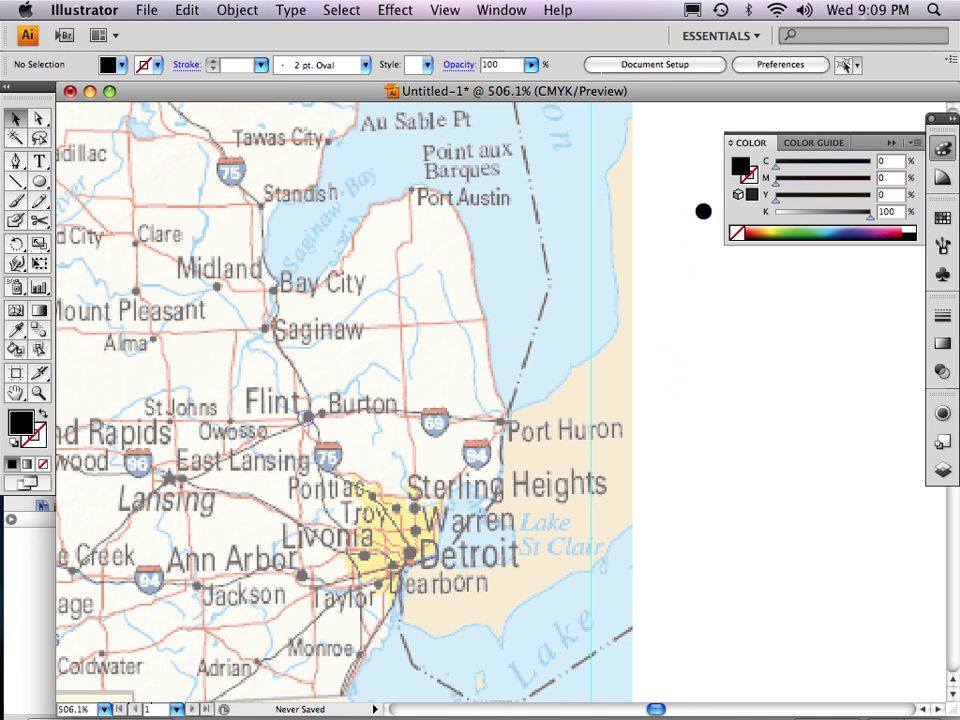
# Move the black dot onto Flint's city marker on the base map and leave the dot selected.
pyautogui.moveTo(703, 211); pyautogui.dragTo(309, 417)
pyautogui.press('super+shift+a')
pyautogui.click(309, 417)
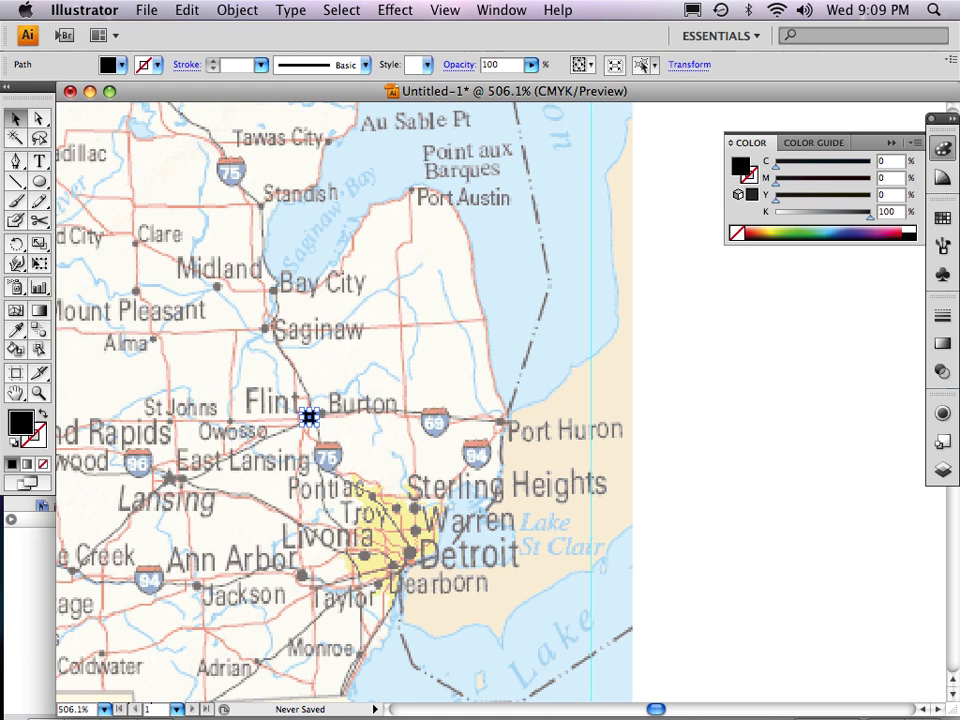
pyautogui.press('d')
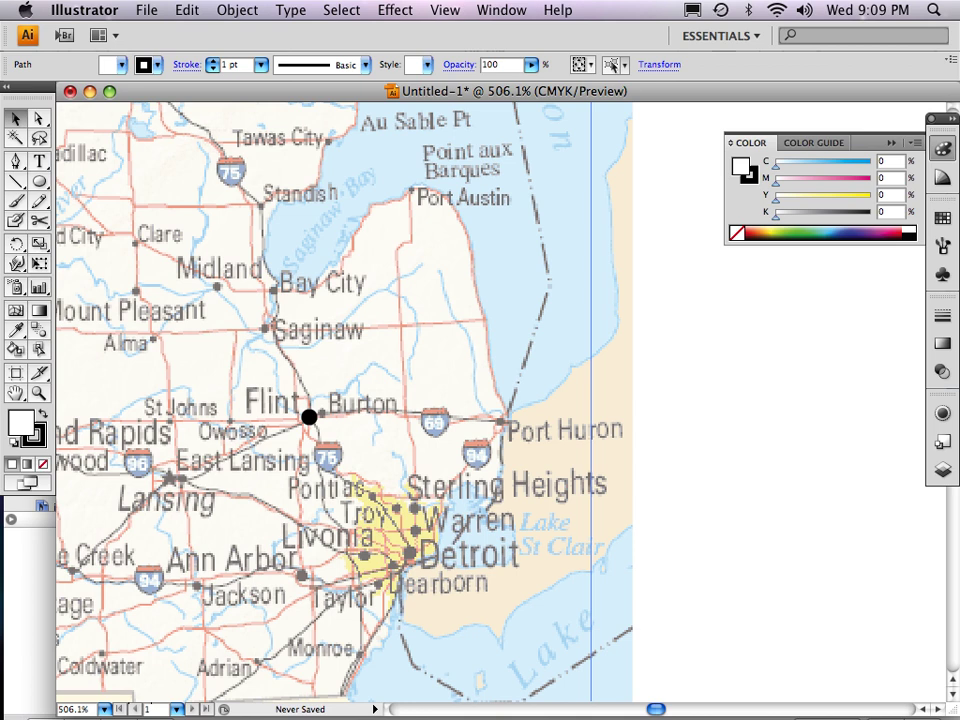
pyautogui.press('super+z')
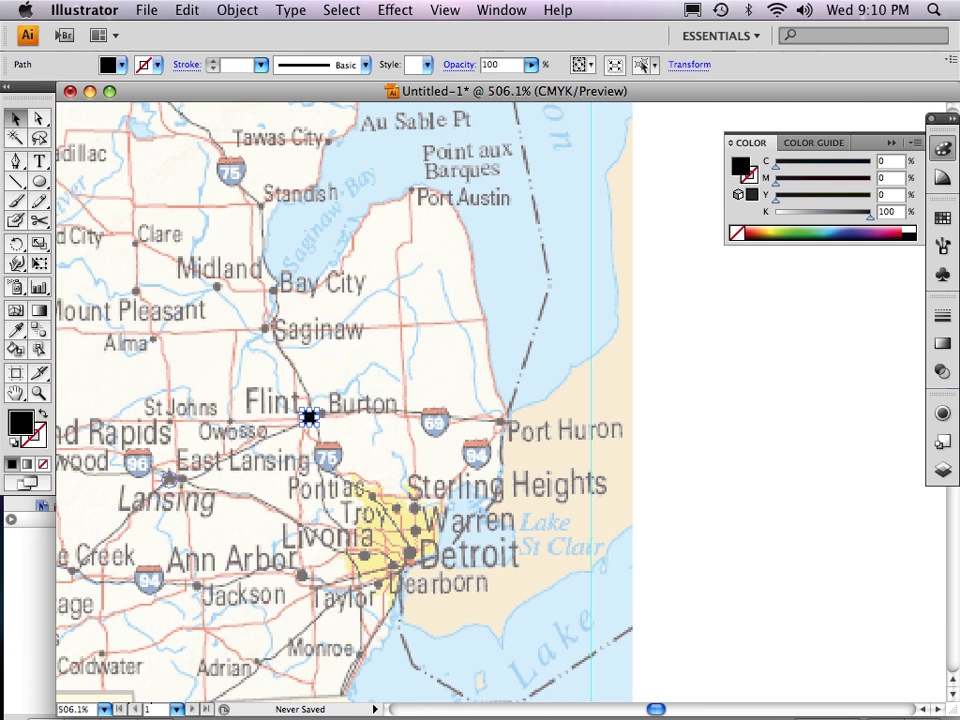
# Convert the dot at Flint into a Movie Clip symbol named City dot.
pyautogui.moveTo(171, 478); pyautogui.dragTo(496, 464)
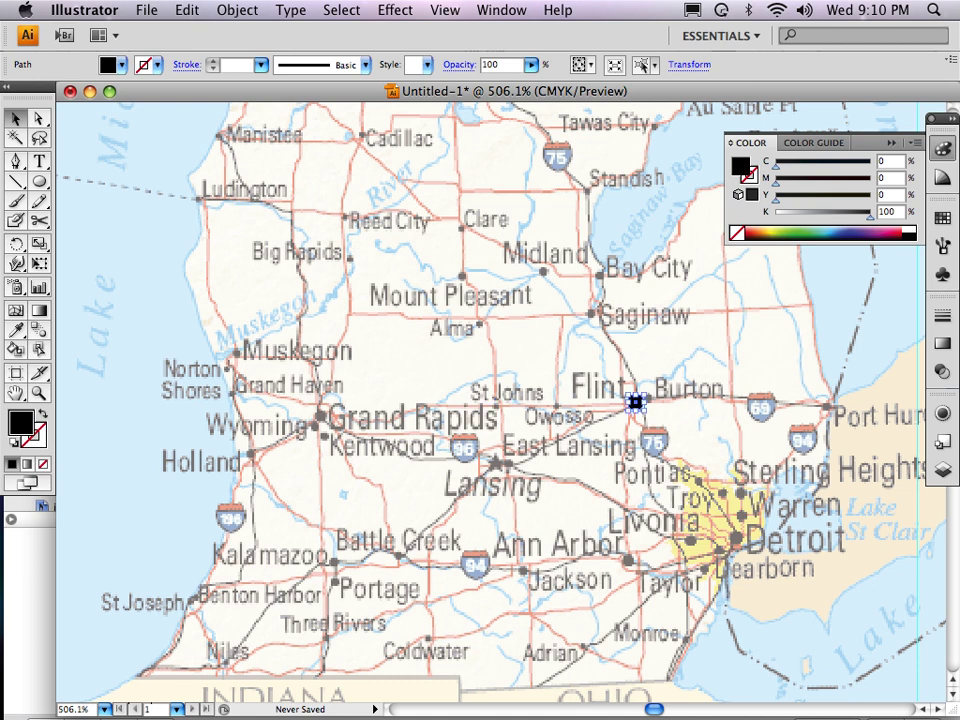
pyautogui.click(501, 10)
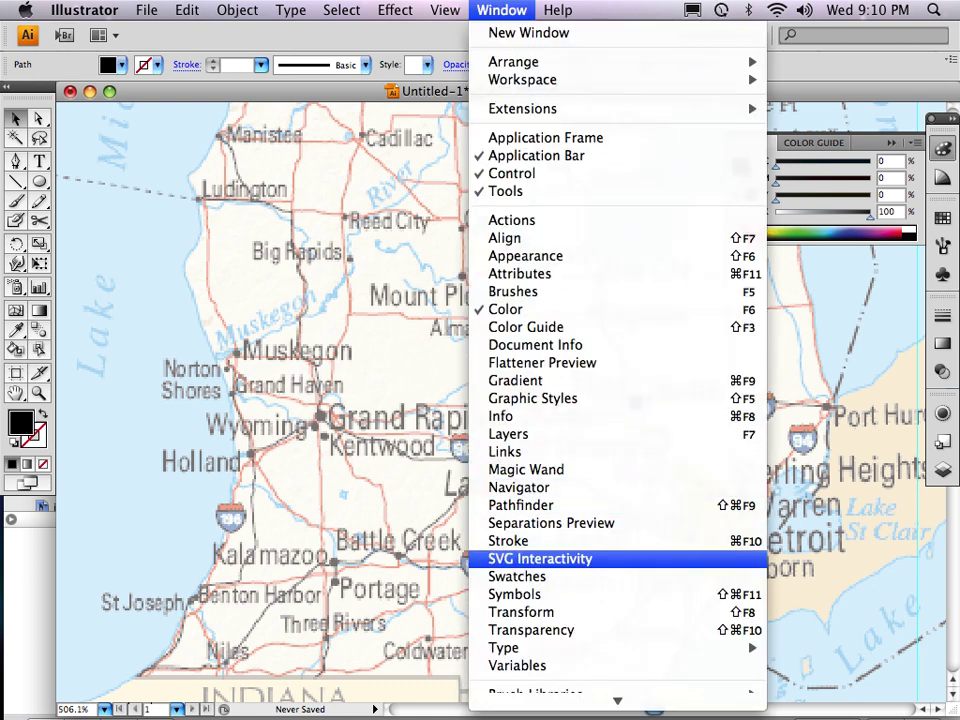
pyautogui.click(527, 594)
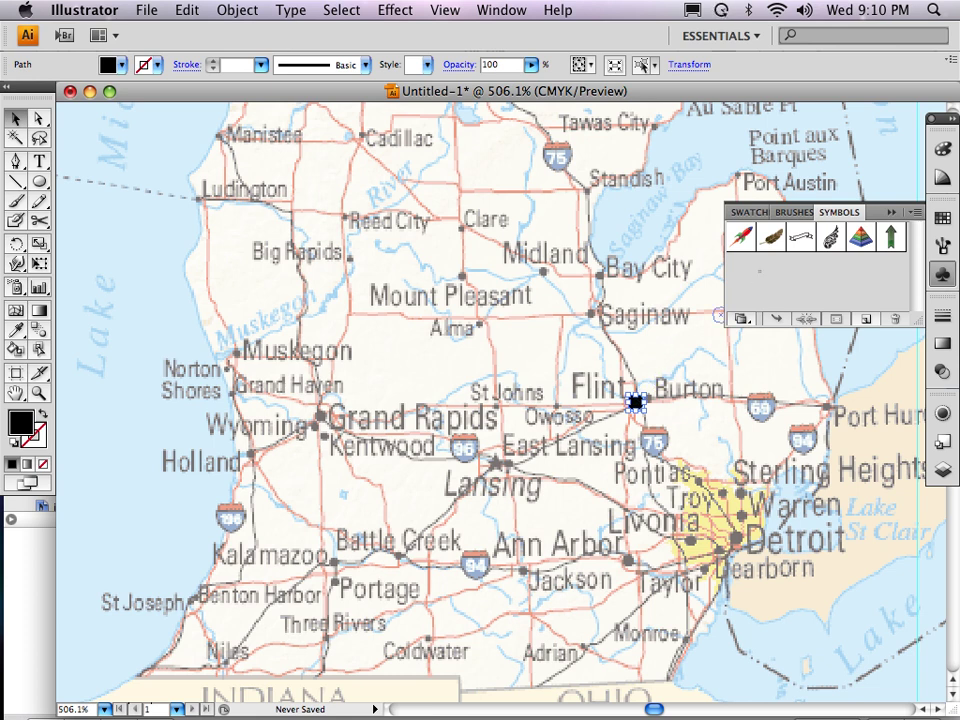
pyautogui.press('F8')
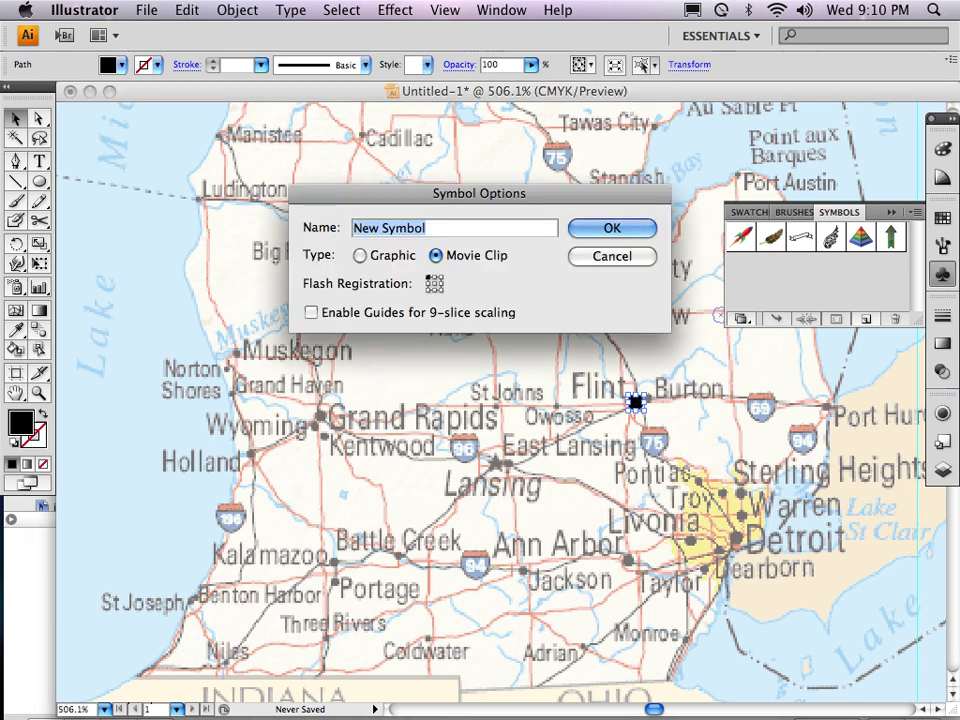
pyautogui.write('City dot')
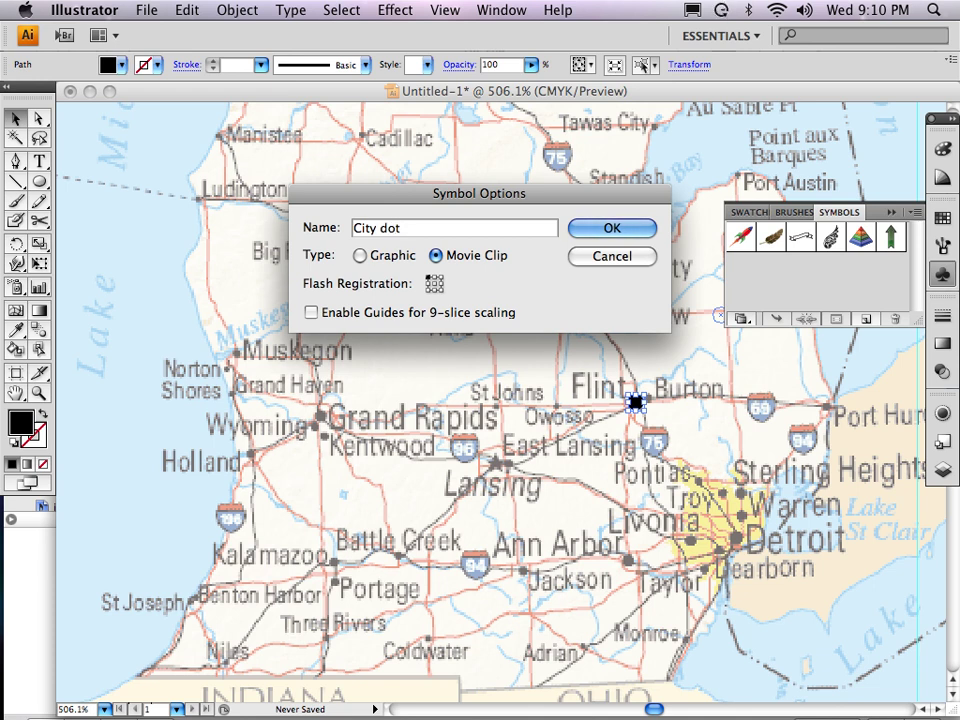
pyautogui.press('Return')
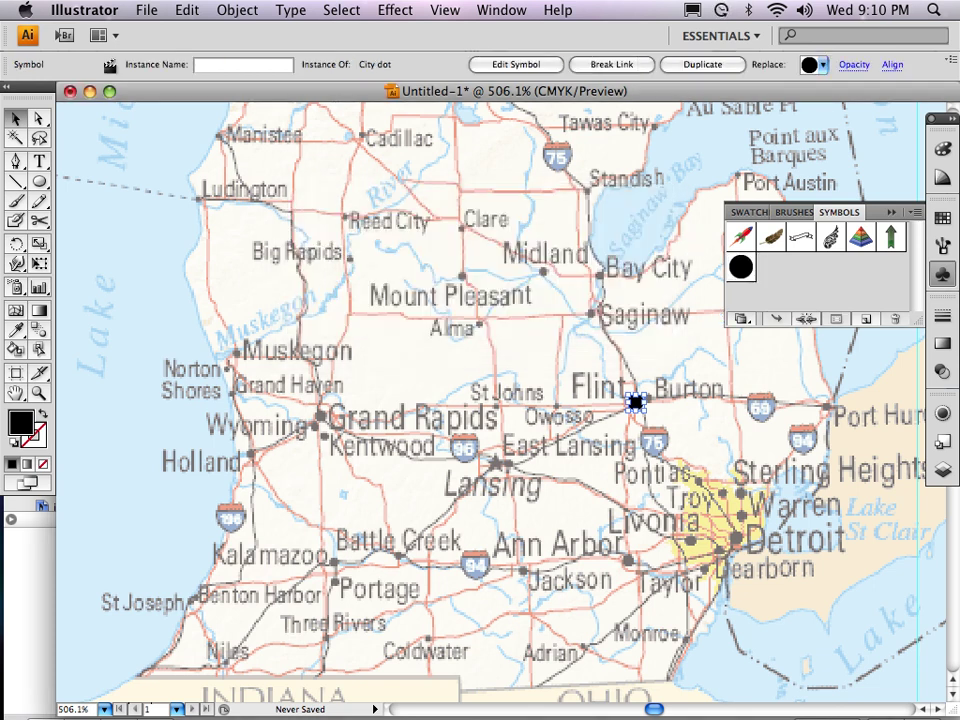
# Place City dot symbol instances on the markers of Grand Rapids, Battle Creek, Lansing and Detroit.
pyautogui.click(501, 10)
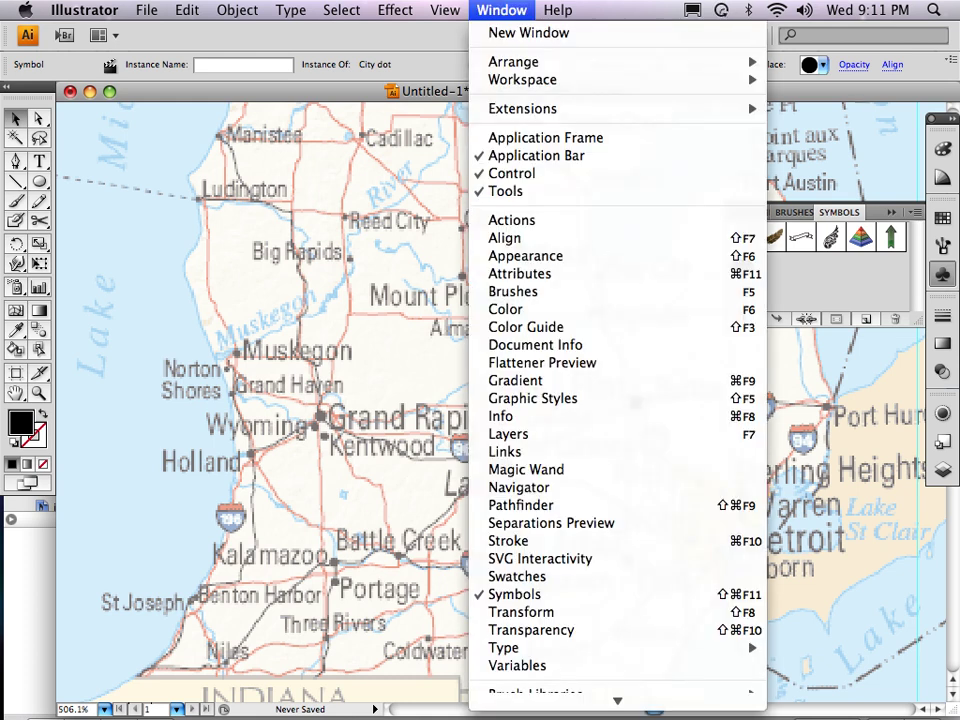
pyautogui.click(445, 10)
pyautogui.moveTo(741, 267); pyautogui.dragTo(323, 419)
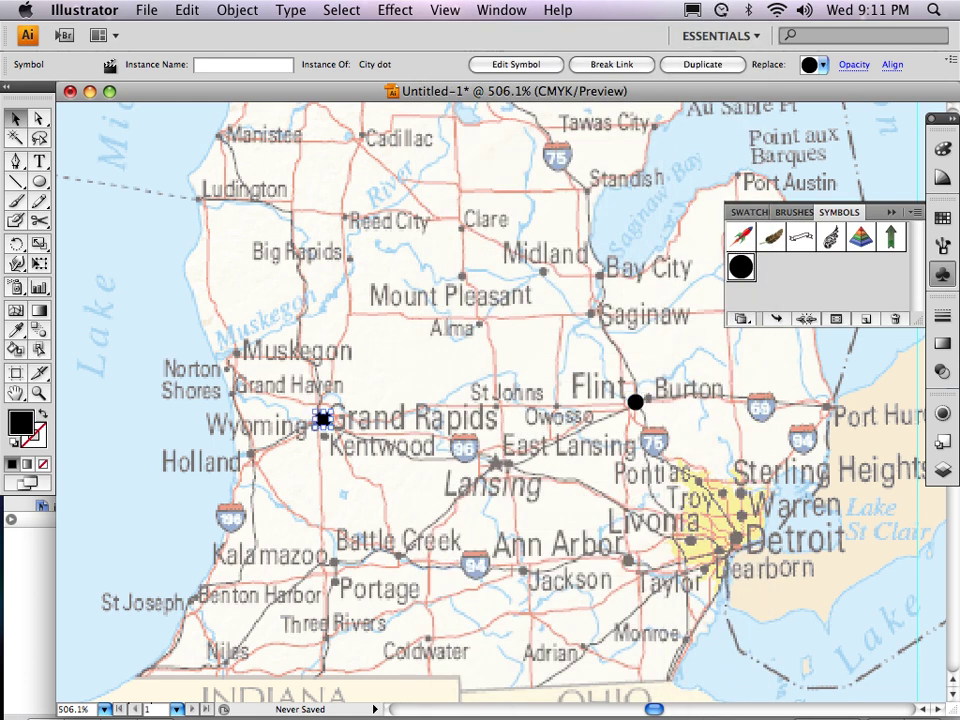
pyautogui.moveTo(741, 267); pyautogui.dragTo(396, 557)
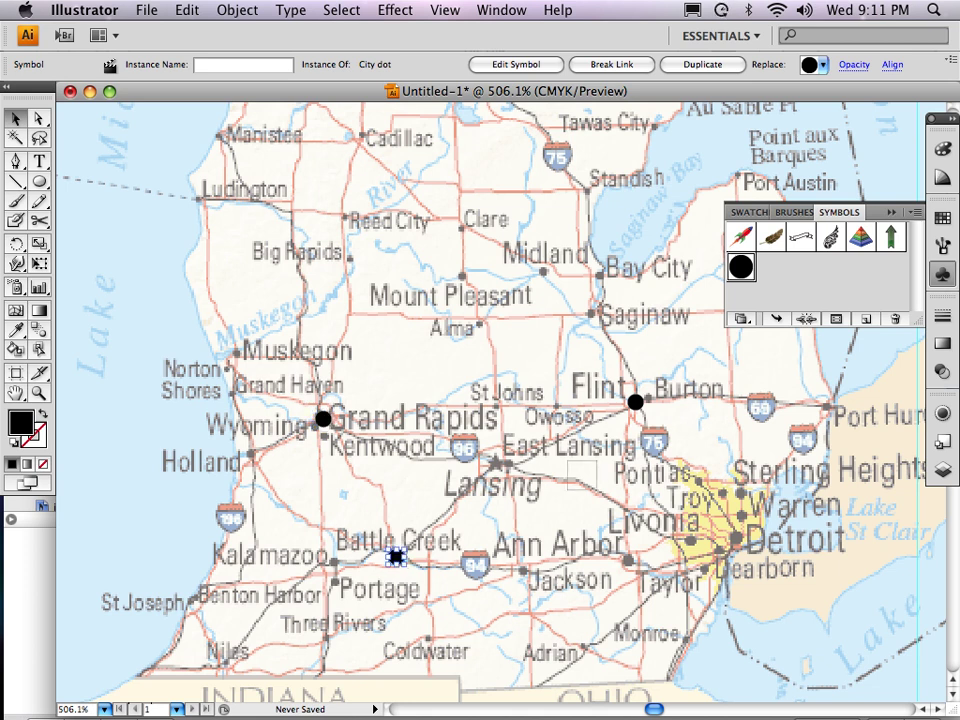
pyautogui.moveTo(741, 267); pyautogui.dragTo(495, 465)
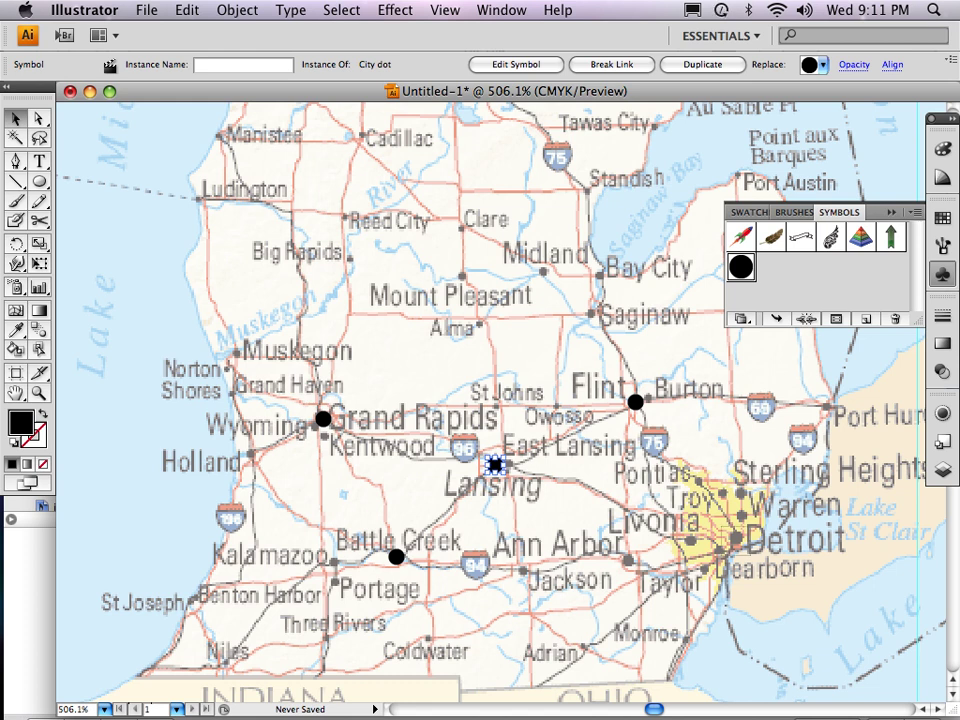
pyautogui.moveTo(741, 266); pyautogui.dragTo(735, 538)
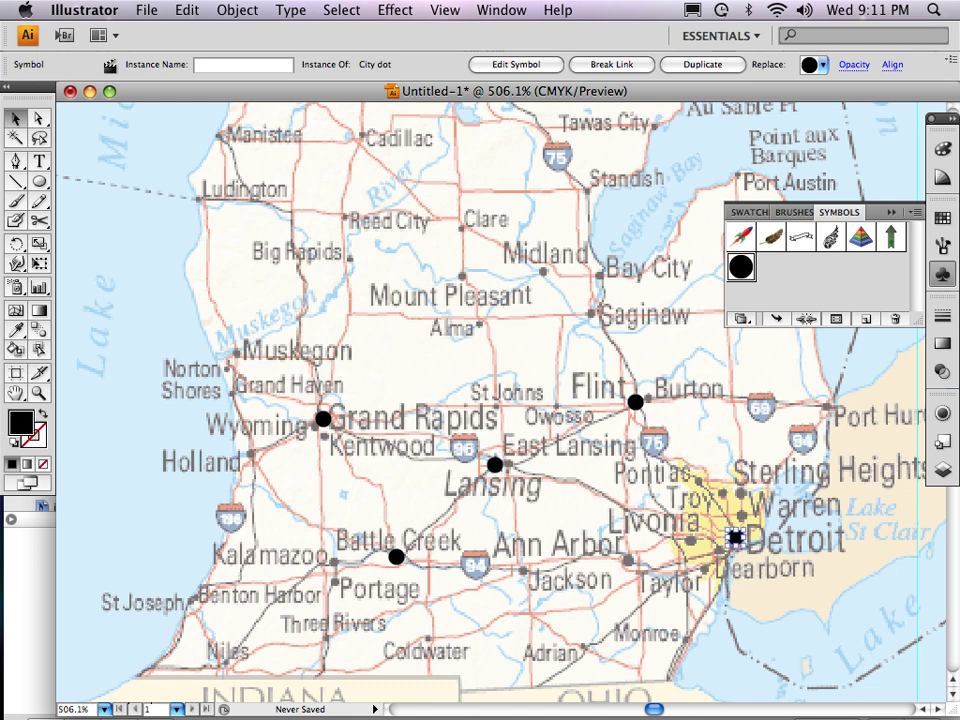
# Place City dot symbol instances on the markers of Traverse City, Cadillac and Saginaw, plus one more farther west.
pyautogui.scroll(5, 550, 400)
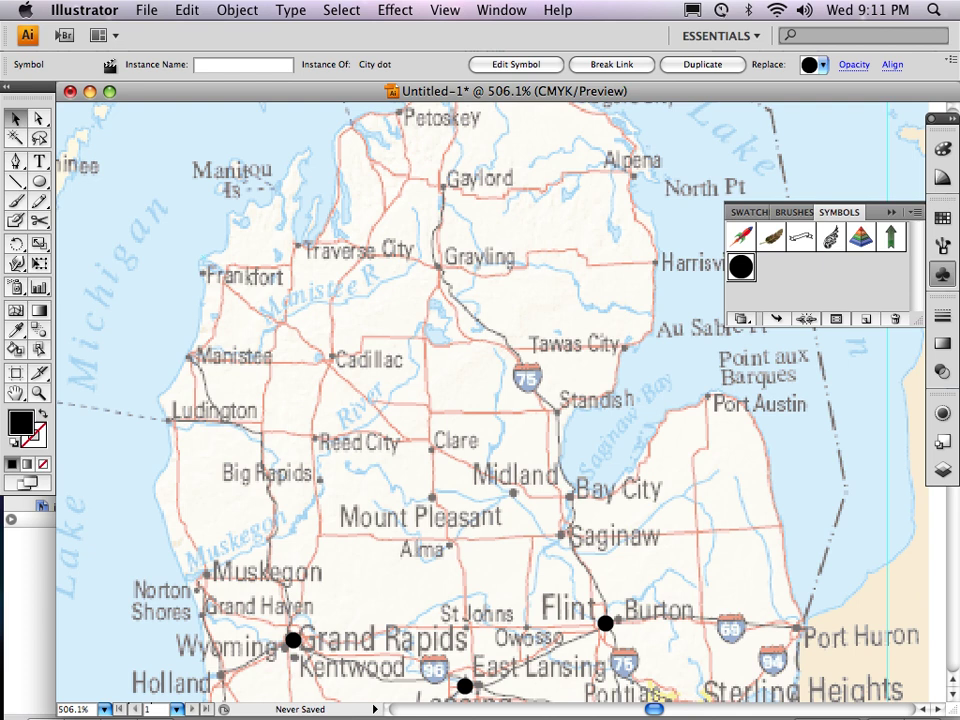
pyautogui.scroll(3, 550, 400)
pyautogui.hscroll(-2, 550, 400)
pyautogui.scroll(-3, 550, 400)
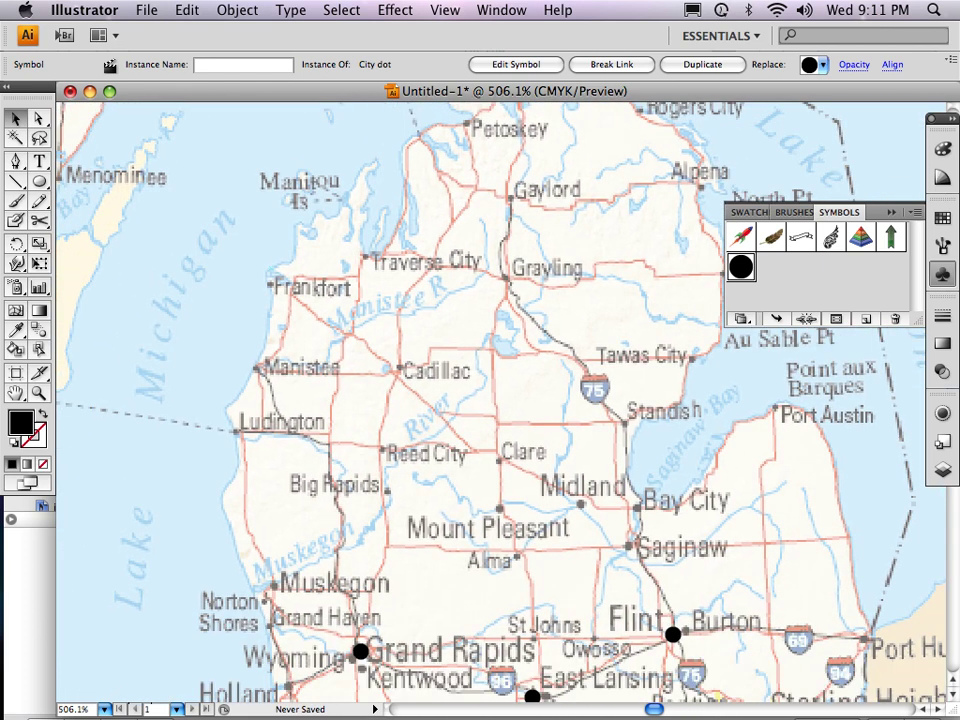
pyautogui.moveTo(741, 266); pyautogui.dragTo(370, 258)
pyautogui.moveTo(741, 266); pyautogui.dragTo(402, 370)
pyautogui.moveTo(741, 266); pyautogui.dragTo(631, 546)
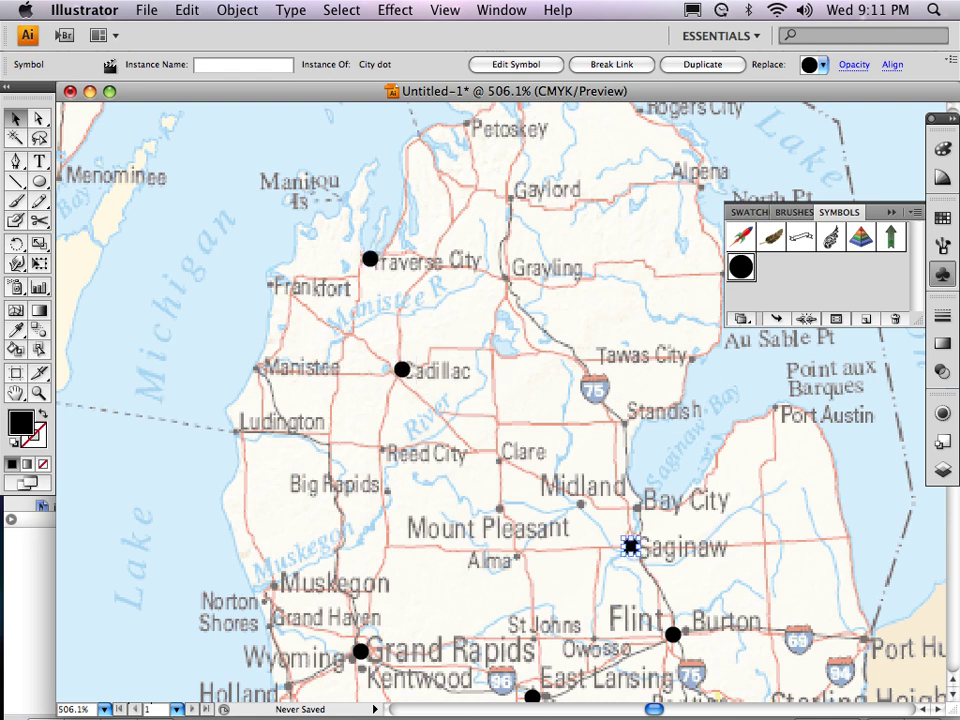
pyautogui.moveTo(741, 266); pyautogui.dragTo(207, 258)
pyautogui.scroll(-10, 480, 400)
pyautogui.hscroll(2, 480, 400)
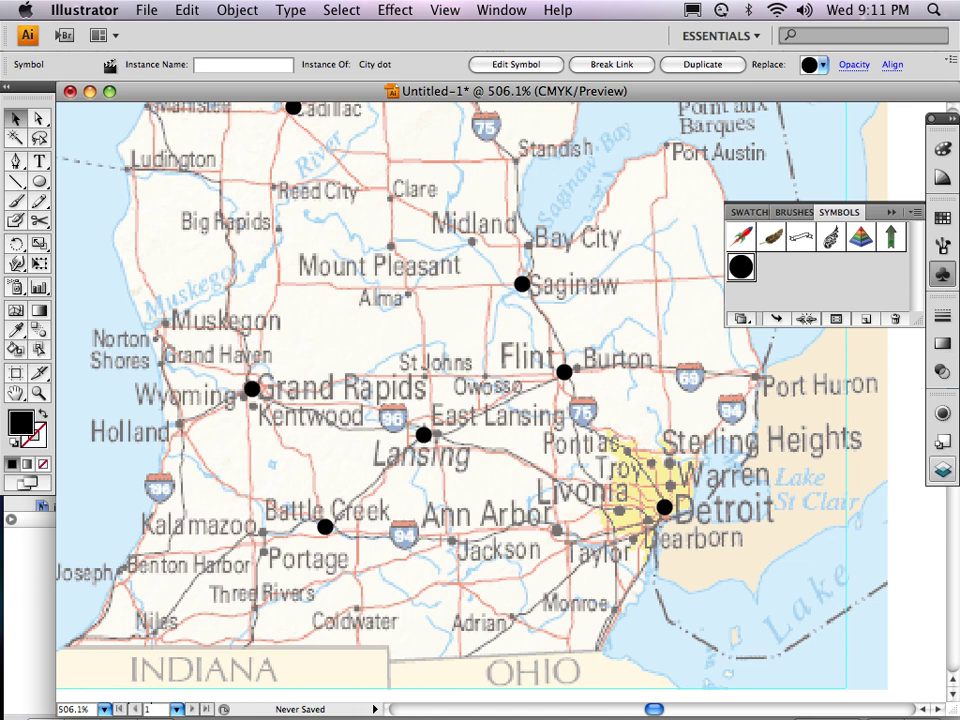
# Show the document's layers and try to select all objects sharing the Flint dot's fill color.
pyautogui.click(943, 468)
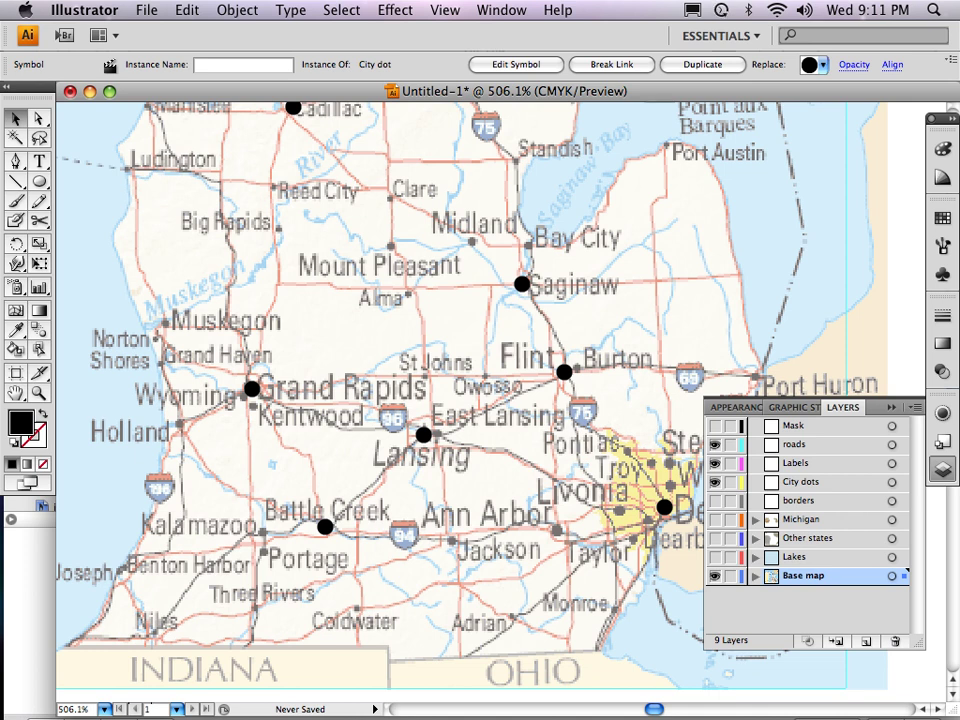
pyautogui.click(564, 372)
pyautogui.click(341, 10)
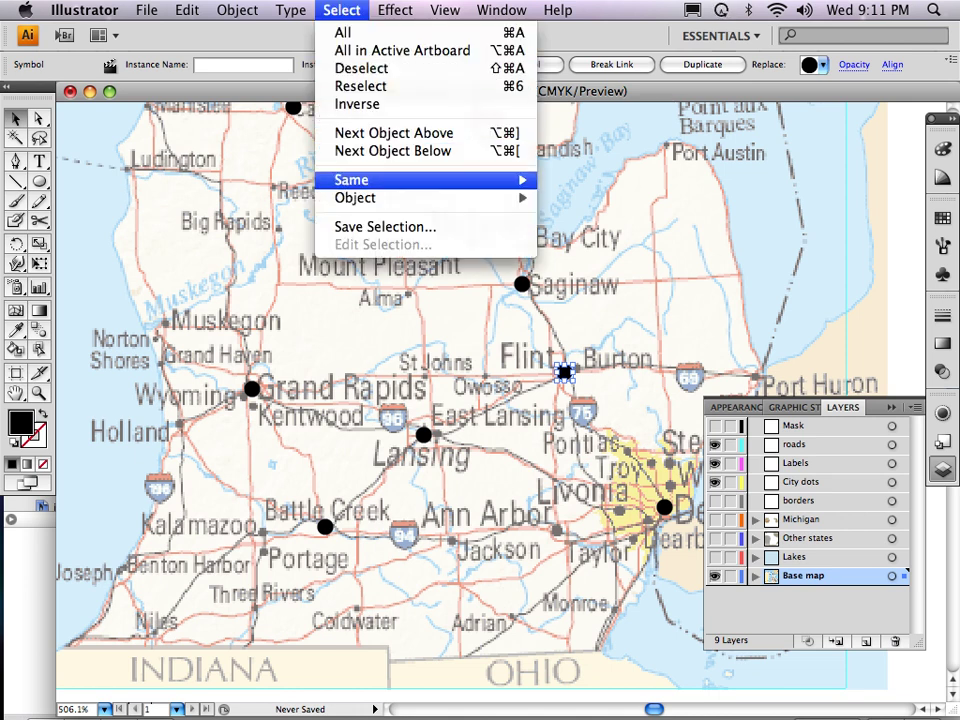
pyautogui.moveTo(380, 180)
pyautogui.click(585, 252)
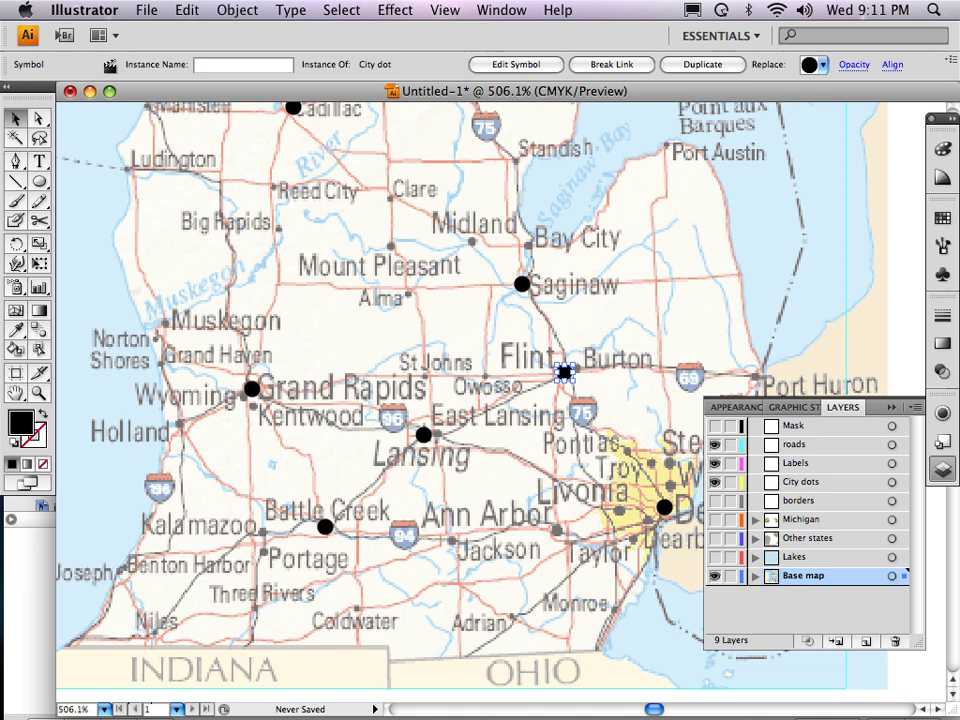
pyautogui.click(564, 372)
pyautogui.click(522, 284)
pyautogui.click(564, 372)
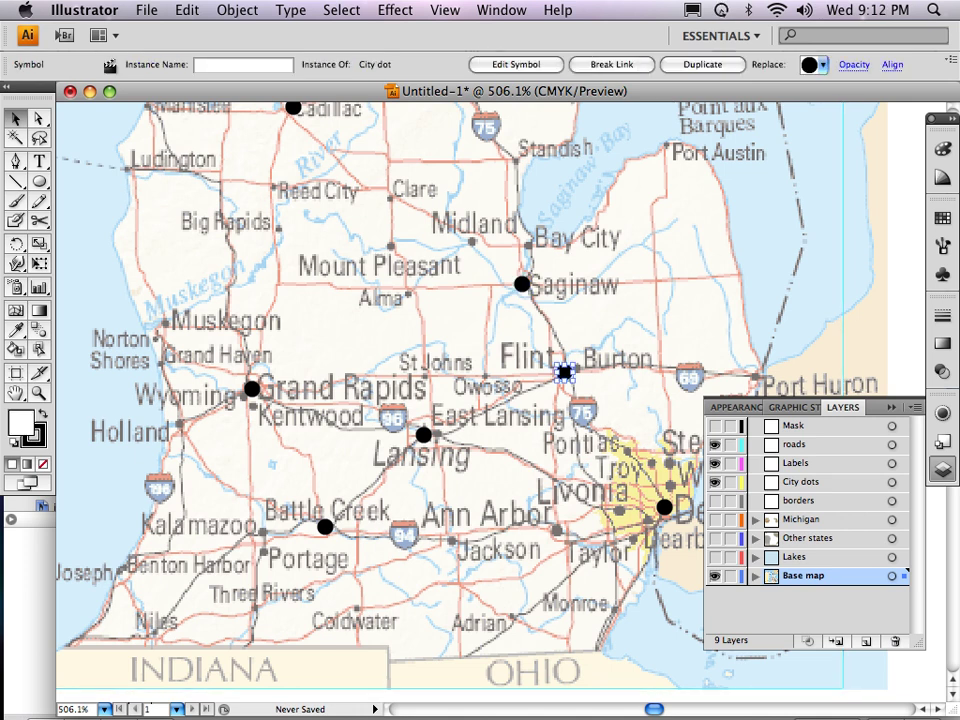
pyautogui.click(522, 284)
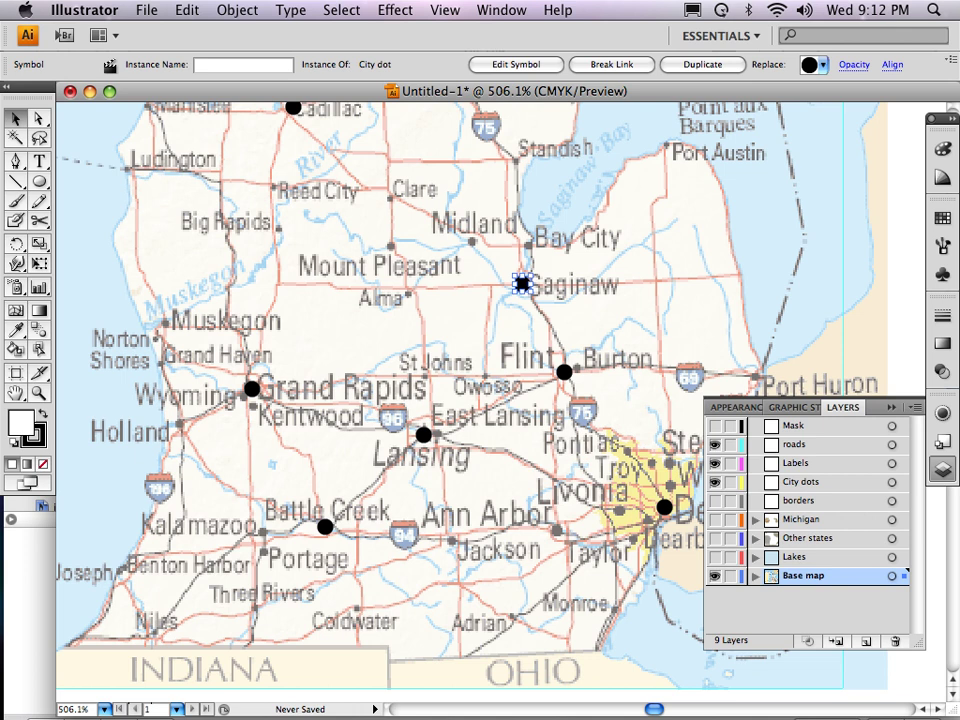
pyautogui.click(564, 371)
# Select all instances of the City dot symbol on the map, starting from the dot at Saginaw.
pyautogui.click(521, 284)
pyautogui.click(341, 10)
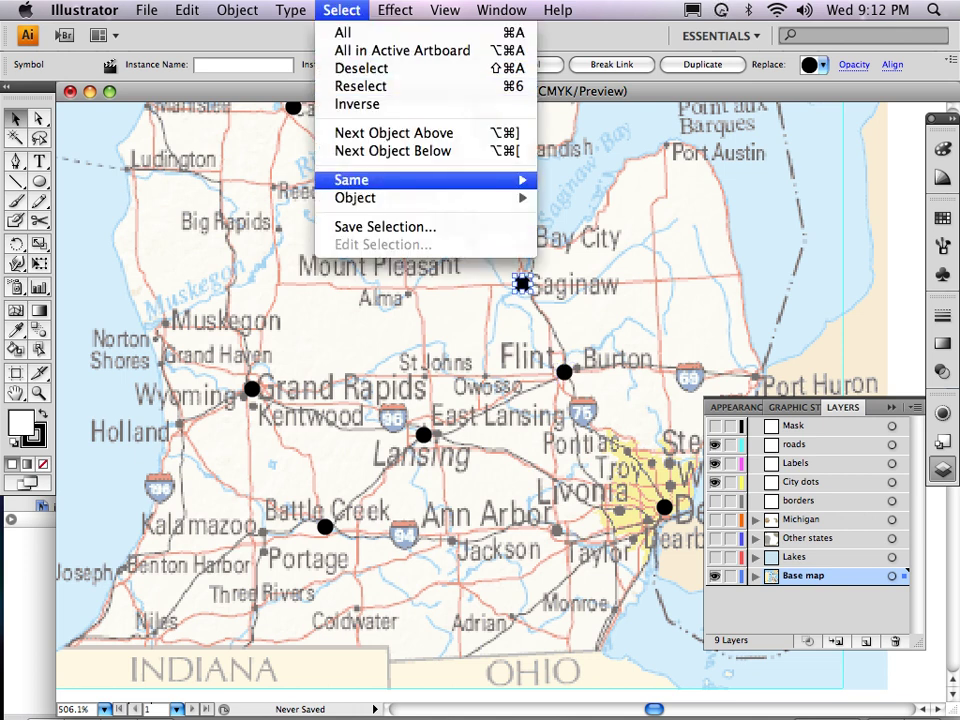
pyautogui.moveTo(400, 180)
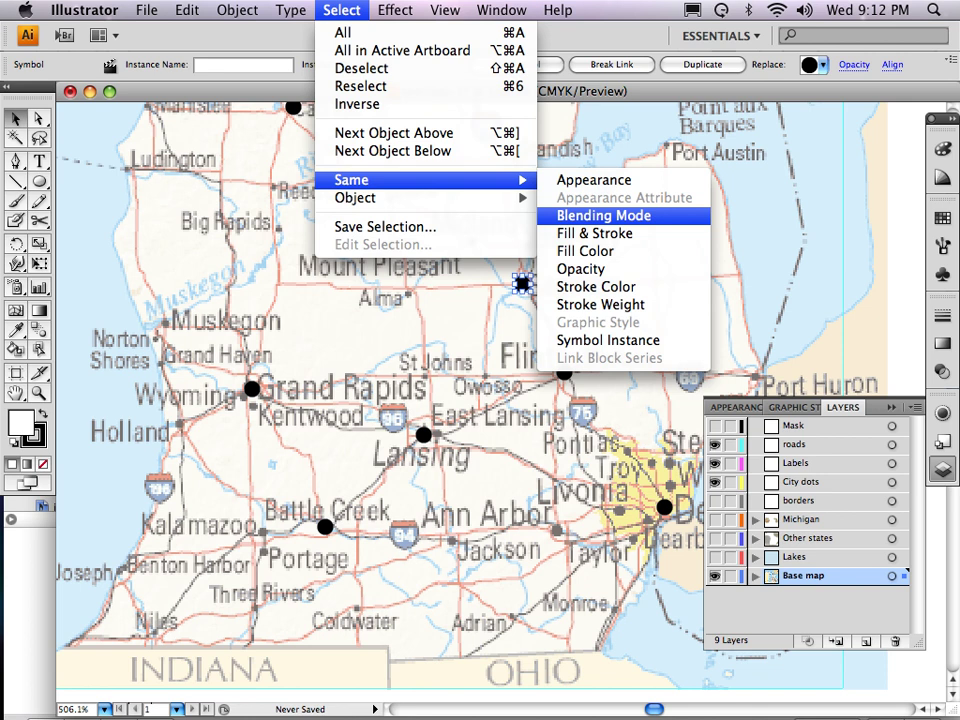
pyautogui.click(608, 340)
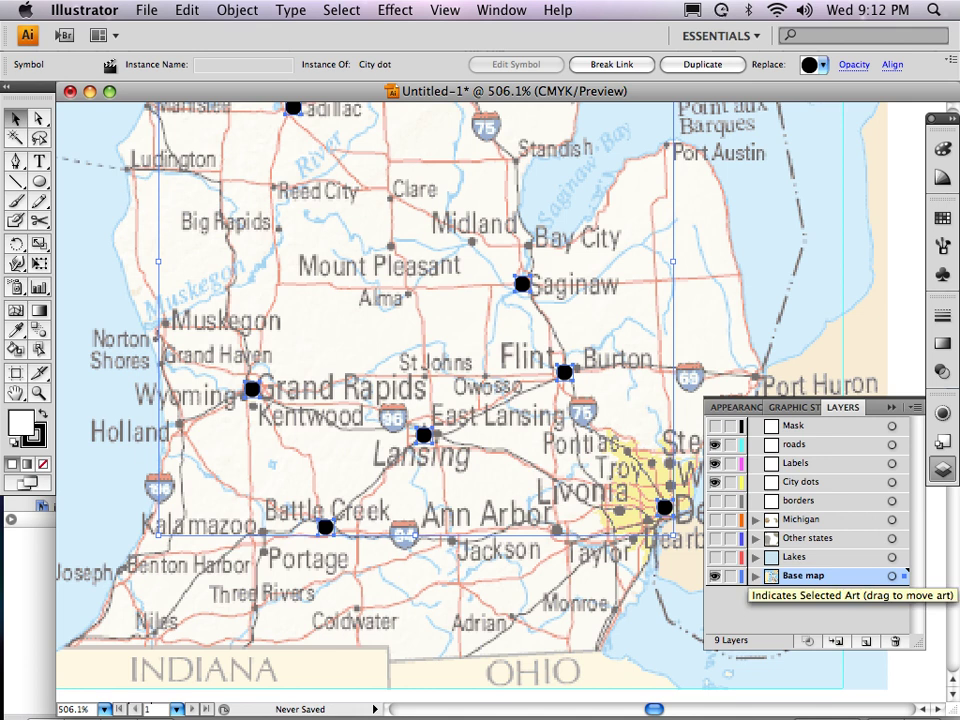
# Move the selected dots from the Base map layer to the City dots layer and set that layer's color to Gold.
pyautogui.moveTo(904, 576); pyautogui.dragTo(903, 482)
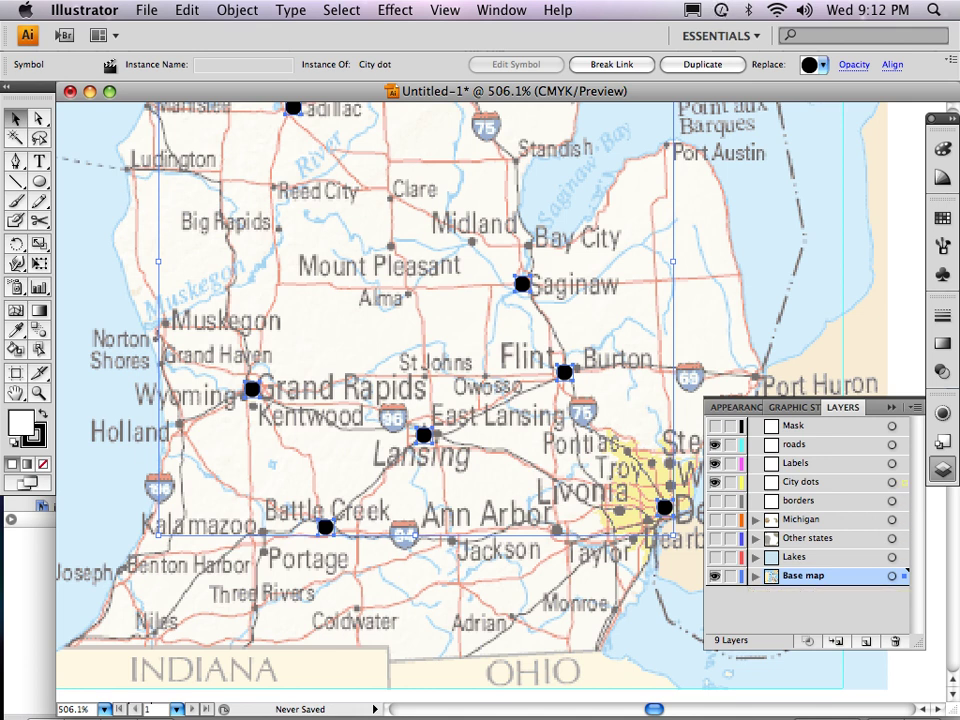
pyautogui.moveTo(903, 482); pyautogui.dragTo(903, 482)
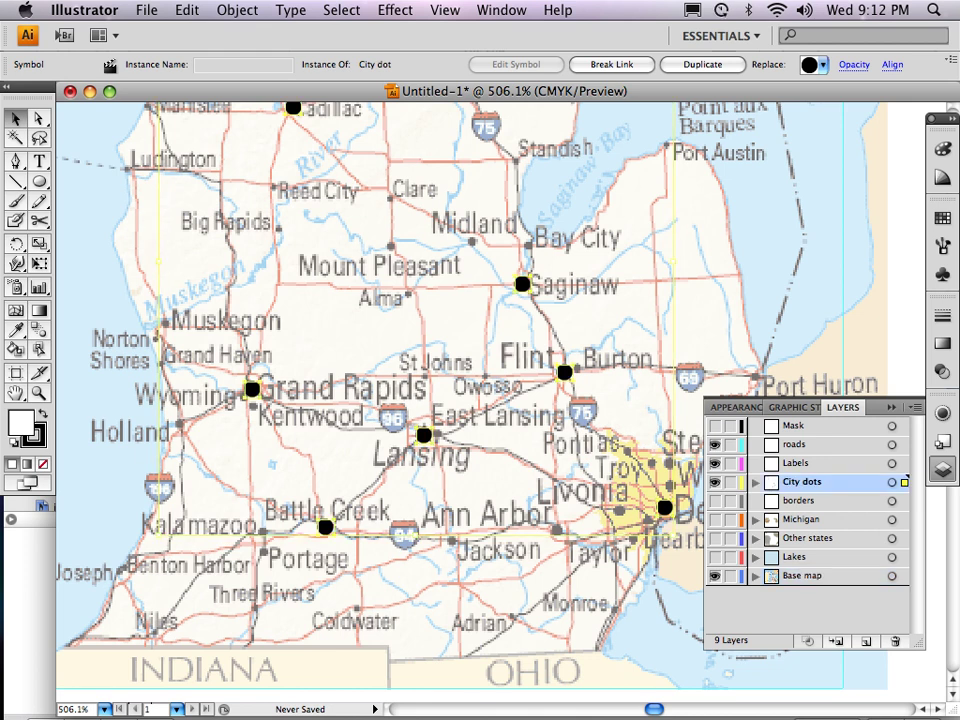
pyautogui.doubleClick(840, 482)
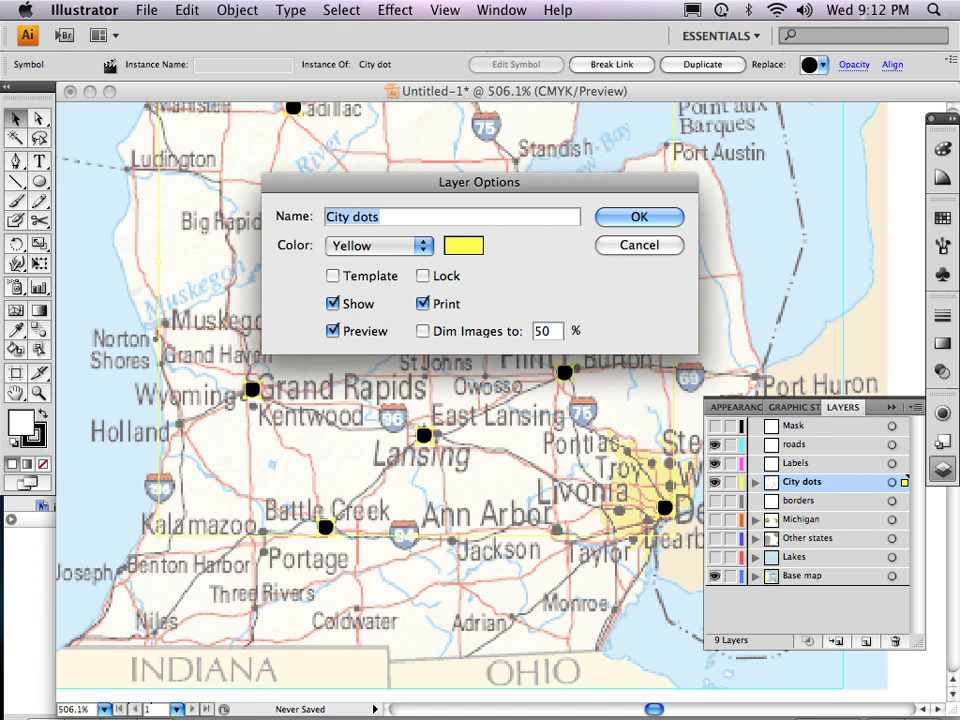
pyautogui.click(380, 245)
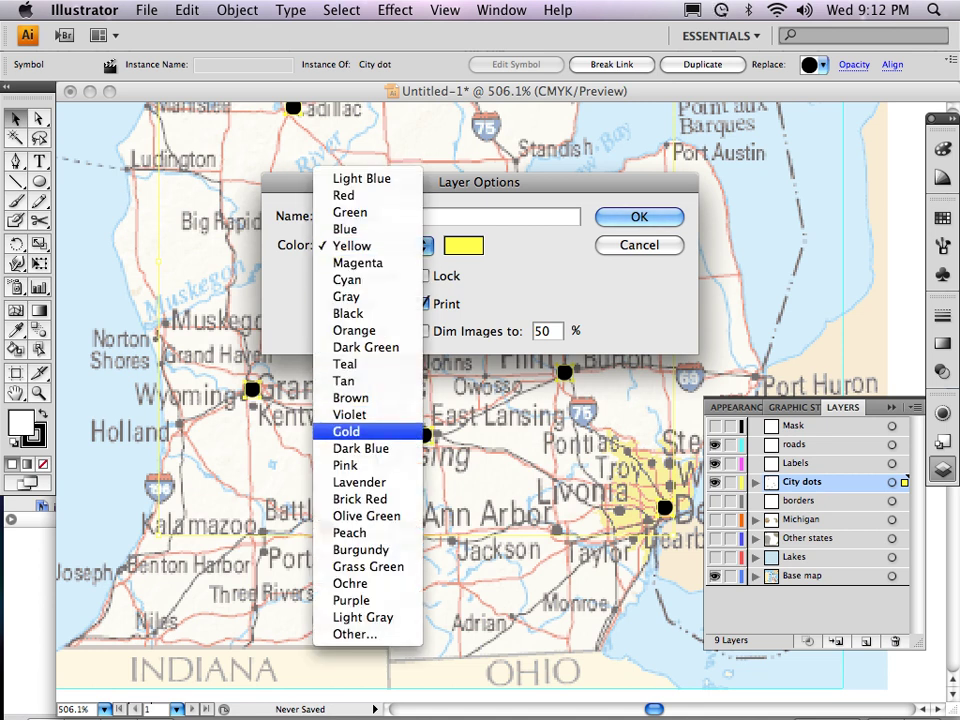
pyautogui.click(346, 431)
pyautogui.press('Return')
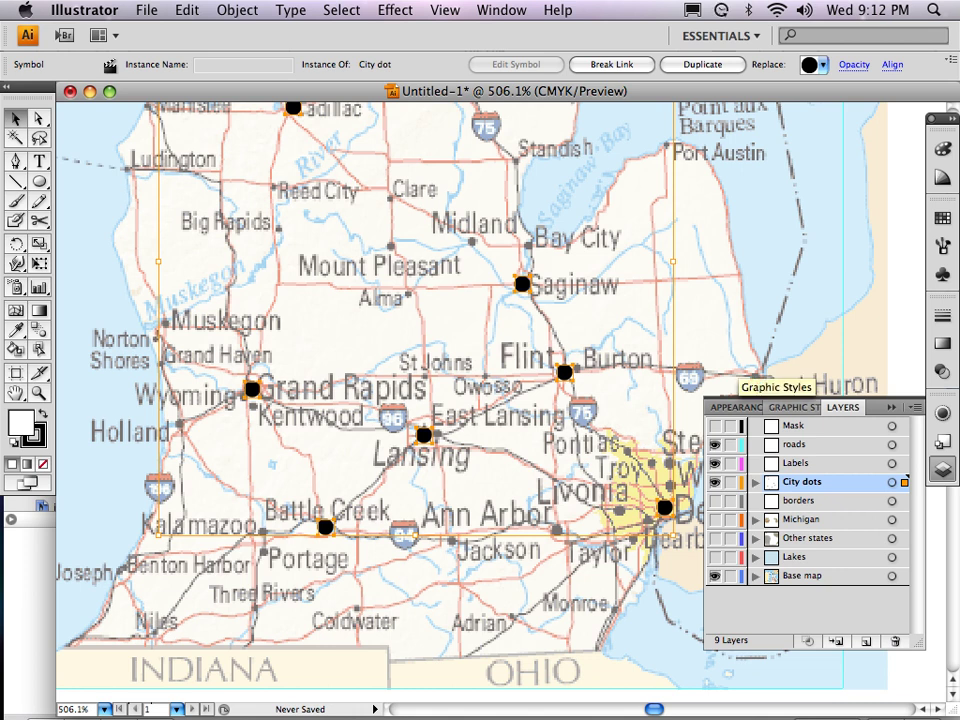
# Make Labels the active layer and lock the City dots and Base map layers.
pyautogui.click(797, 464)
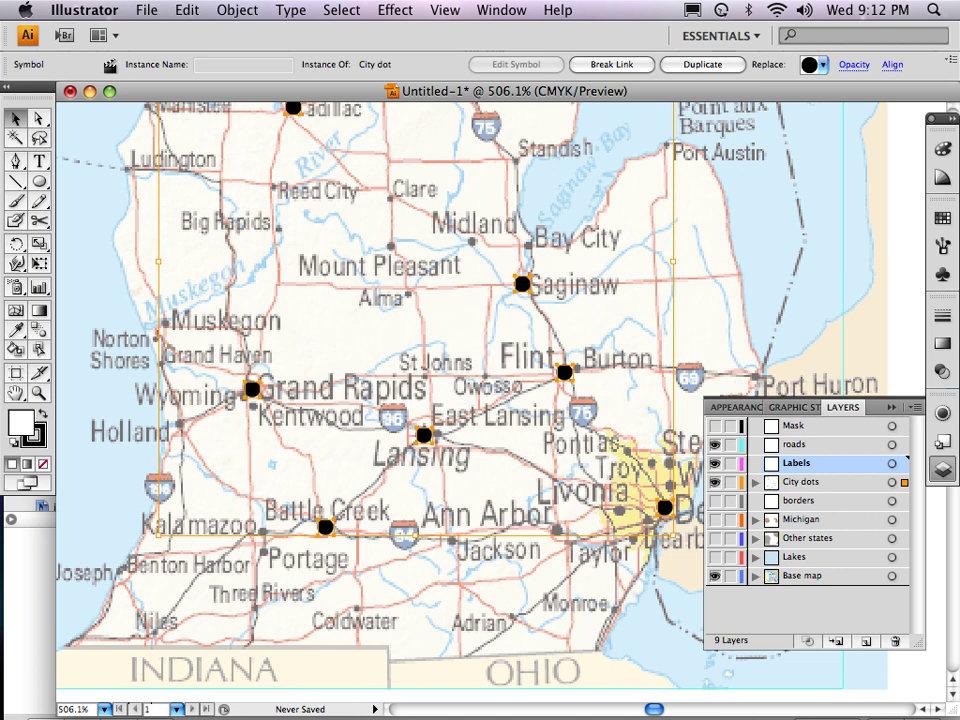
pyautogui.click(731, 482)
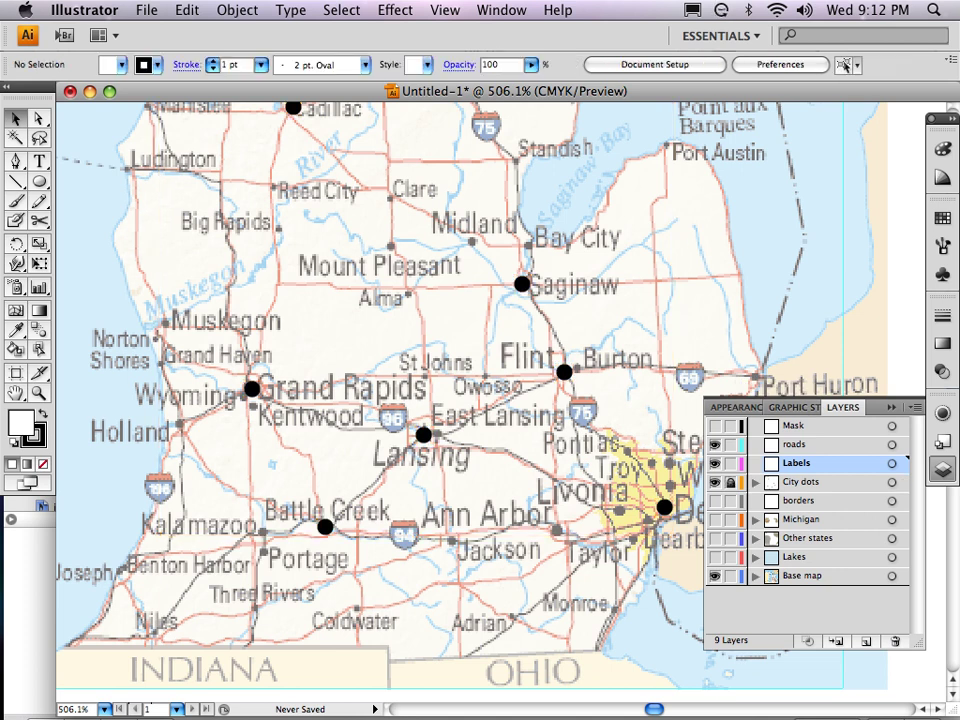
pyautogui.click(731, 576)
# Start a point text object with the Type tool on the open water just southeast of Port Austin.
pyautogui.press('t')
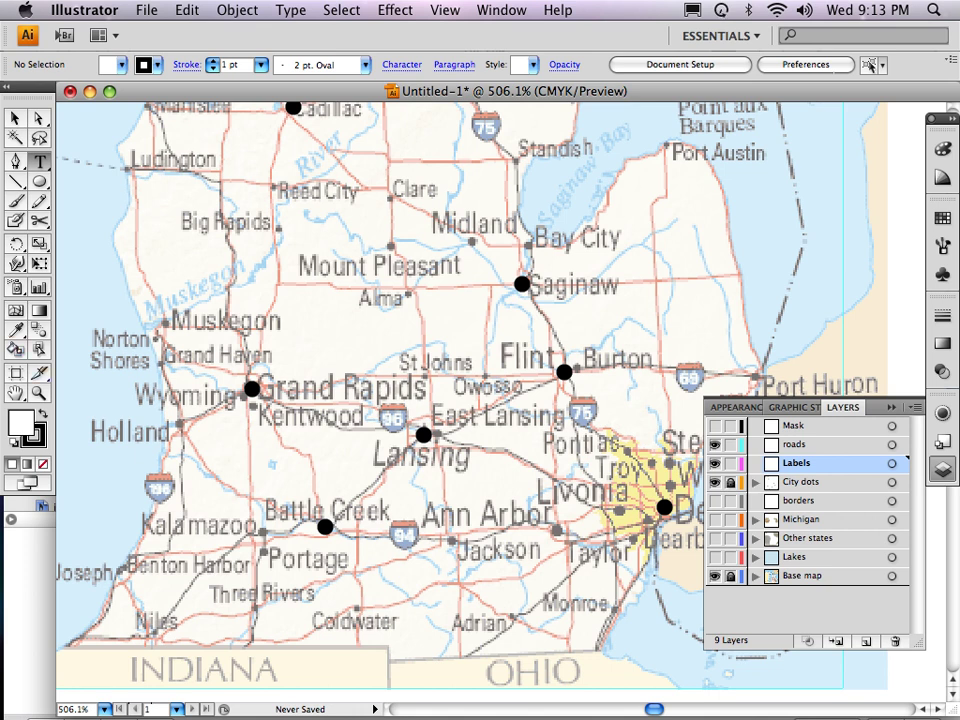
pyautogui.press('z')
pyautogui.moveTo(659, 140); pyautogui.dragTo(912, 371)
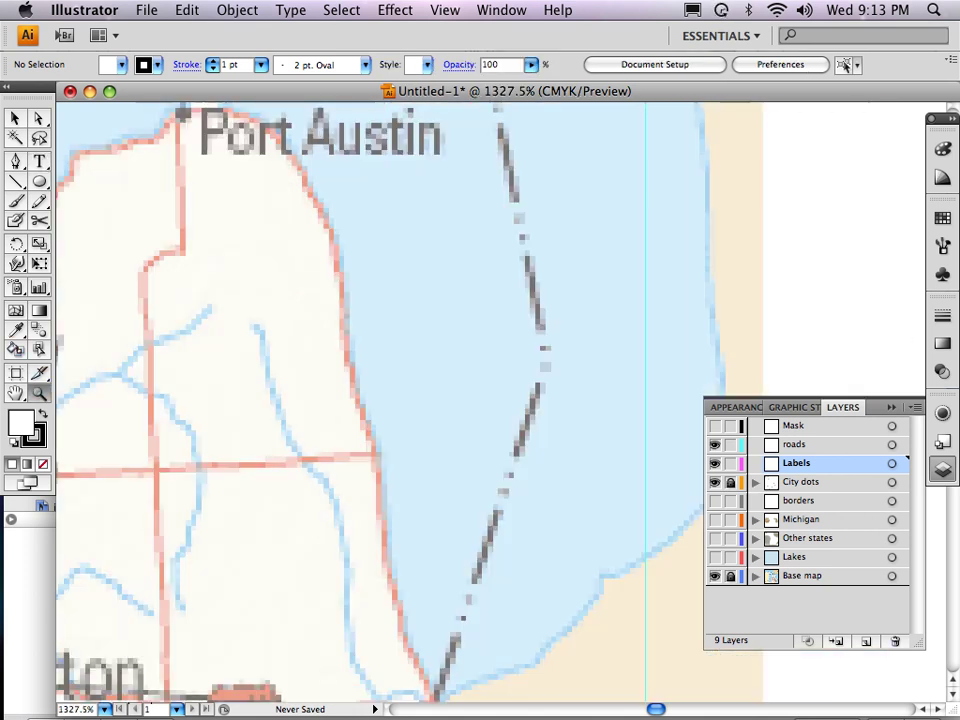
pyautogui.press('t')
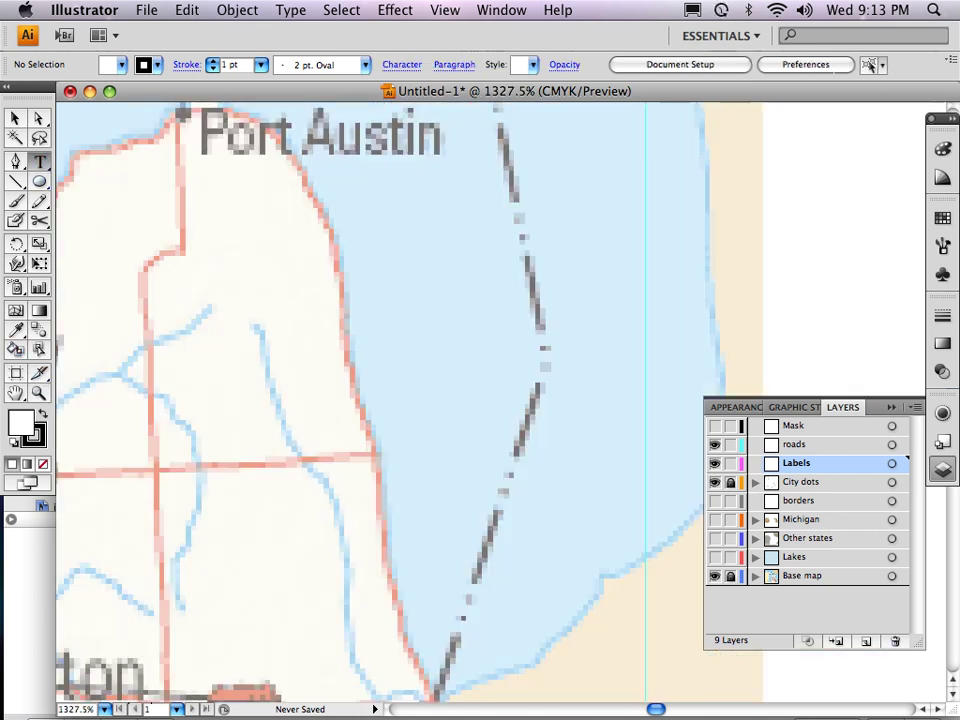
pyautogui.click(403, 276)
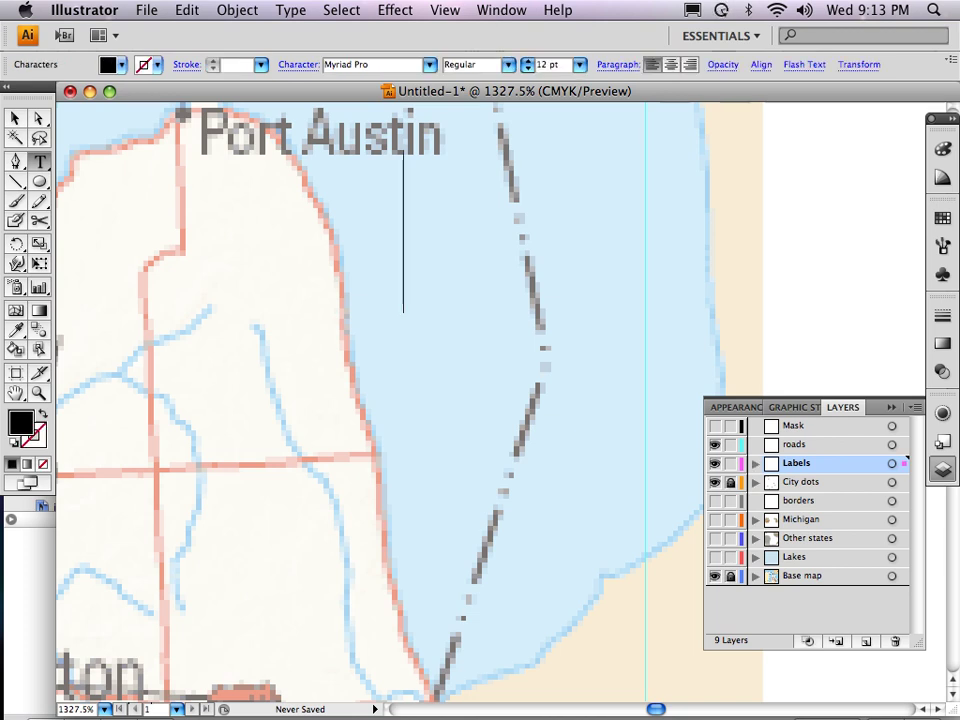
pyautogui.click(501, 10)
pyautogui.click(501, 10)
pyautogui.click(501, 10)
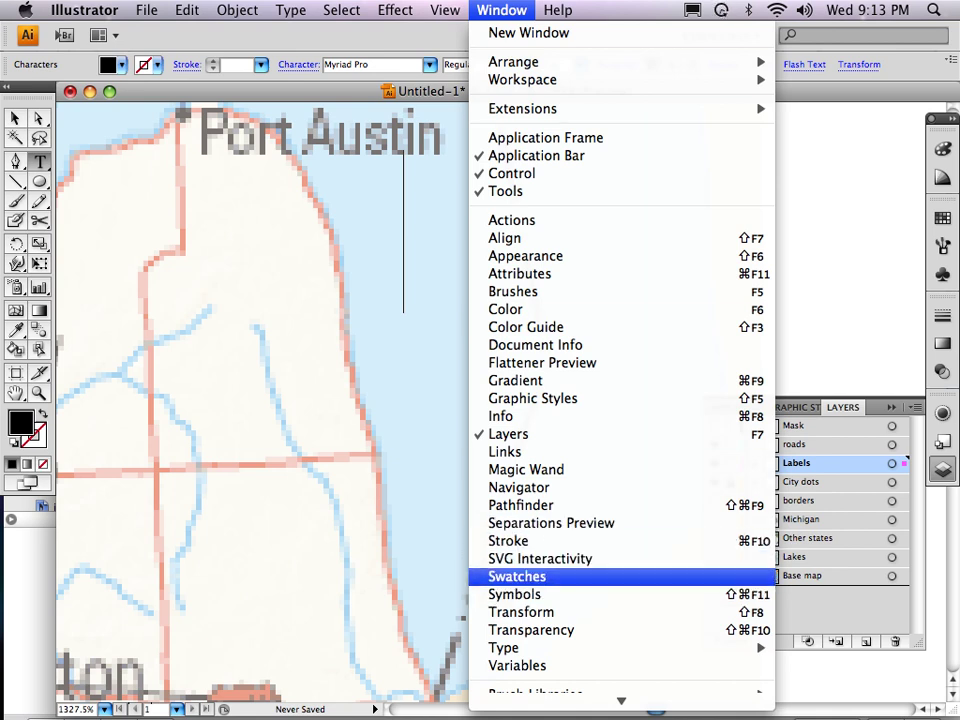
pyautogui.moveTo(504, 648)
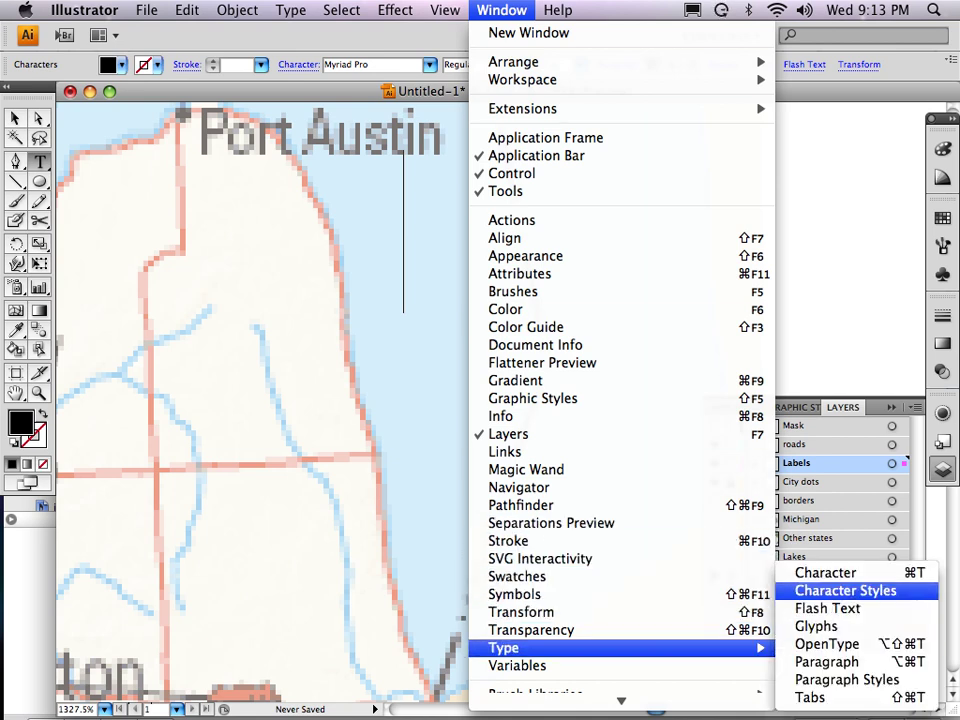
pyautogui.click(845, 590)
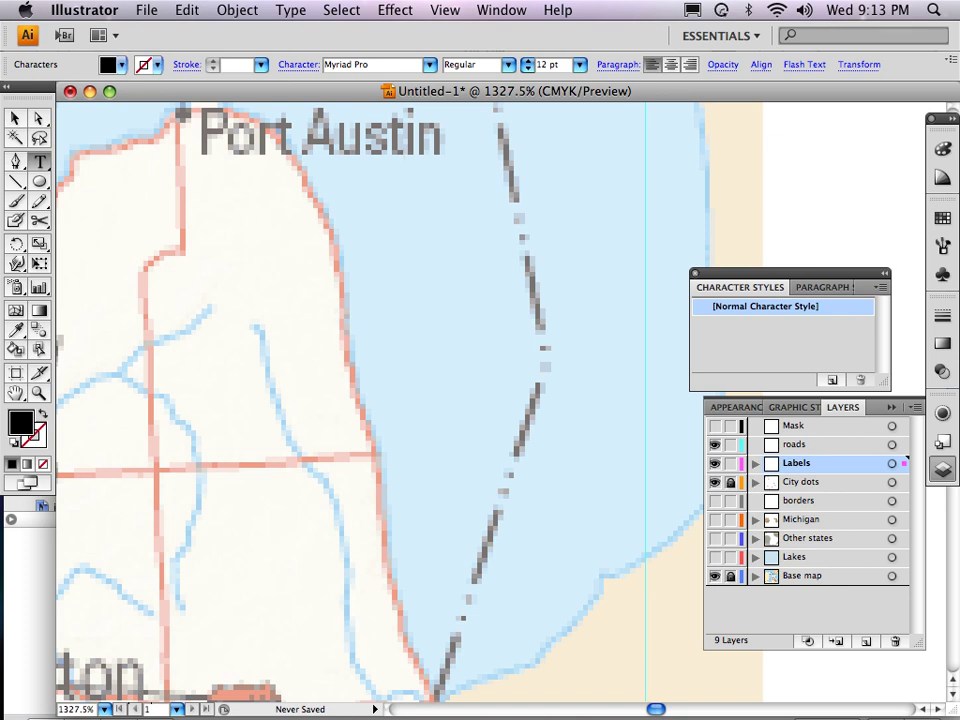
pyautogui.click(695, 273)
# Show the character settings and format the new label's text as Myriad Pro Regular at 9 pt.
pyautogui.click(501, 10)
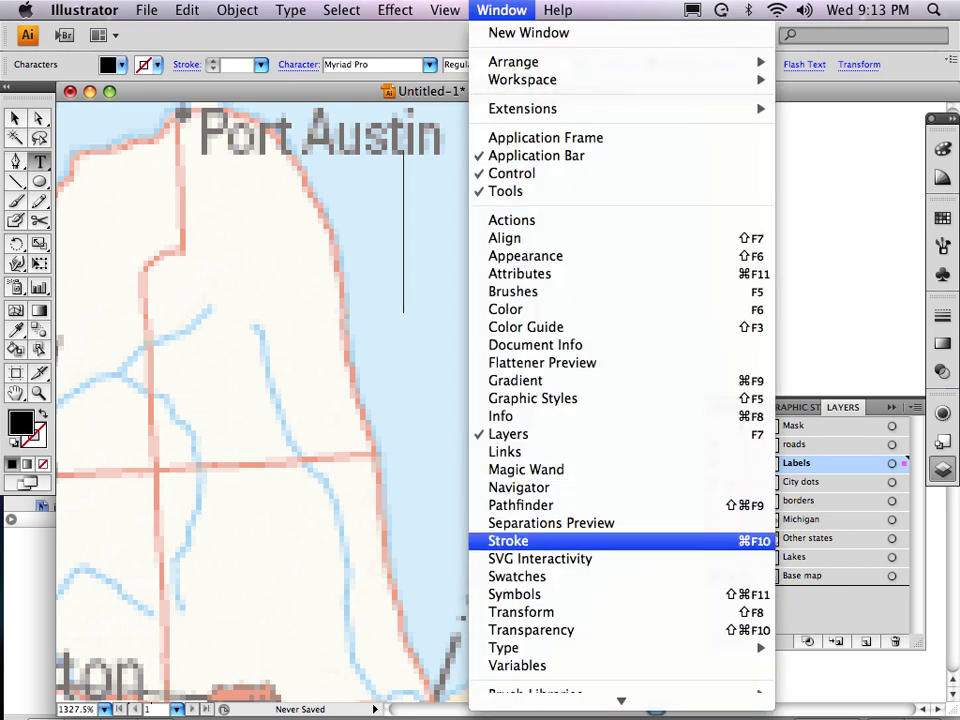
pyautogui.moveTo(504, 648)
pyautogui.click(825, 572)
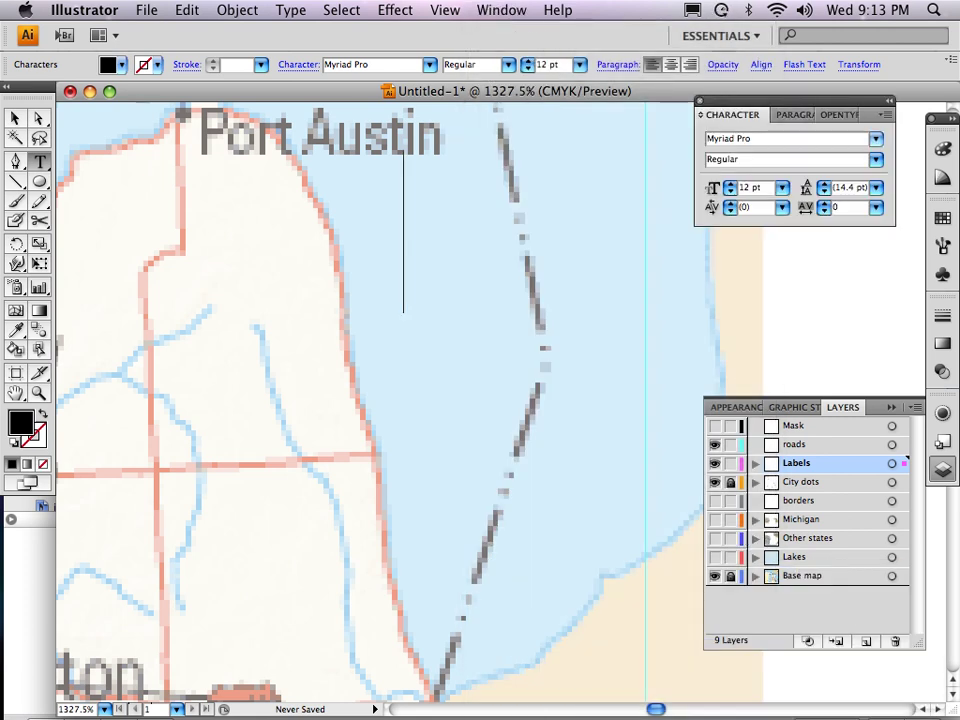
pyautogui.click(700, 101)
pyautogui.press('super+t')
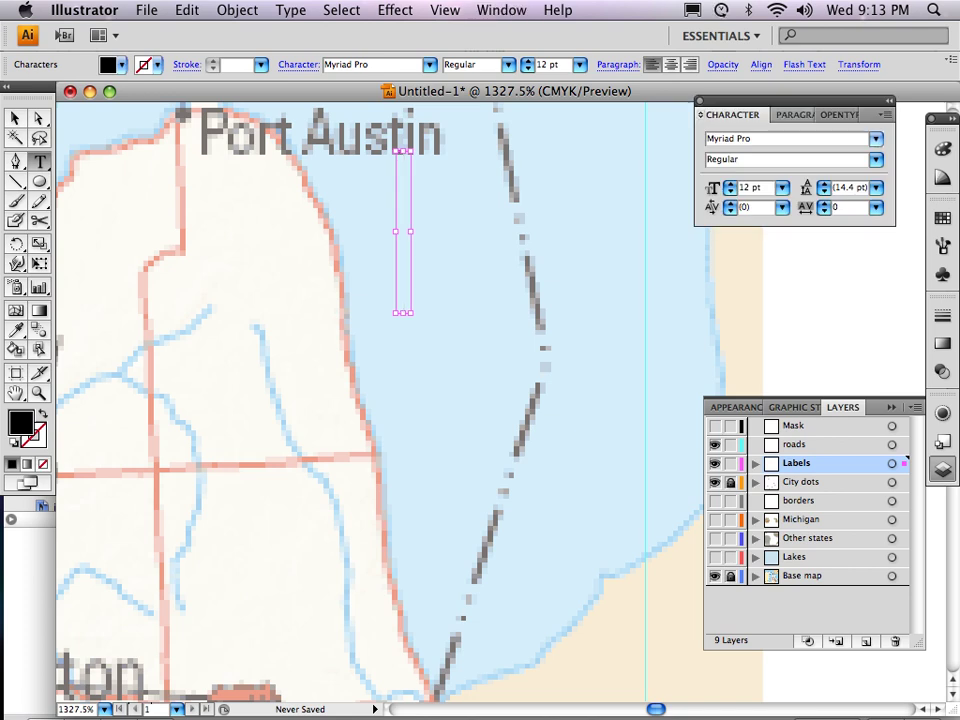
pyautogui.click(782, 187)
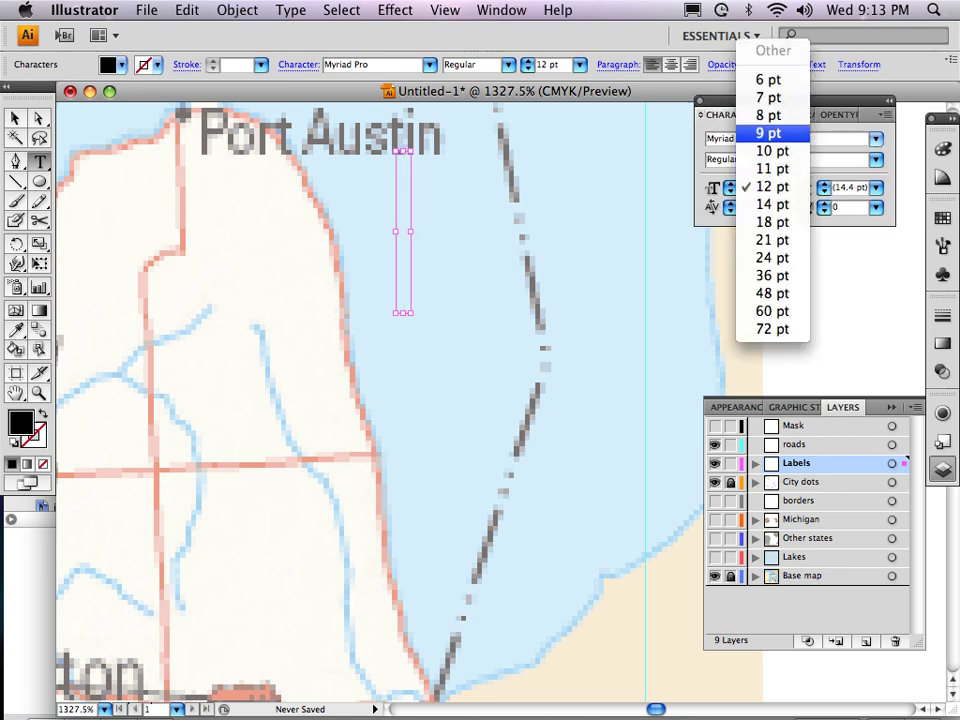
pyautogui.click(770, 133)
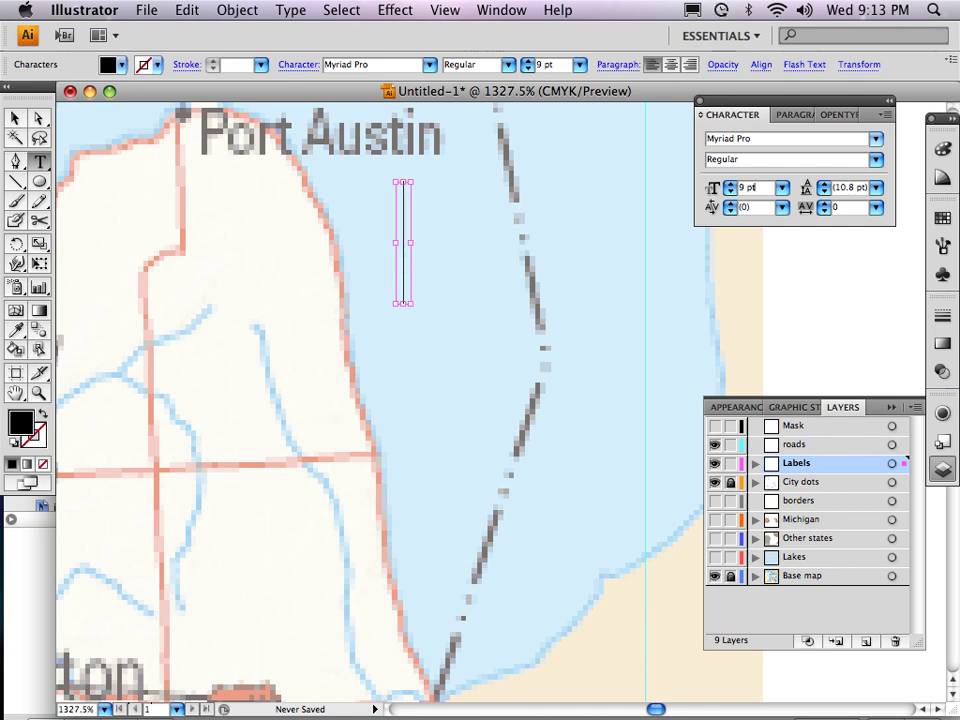
pyautogui.click(876, 138)
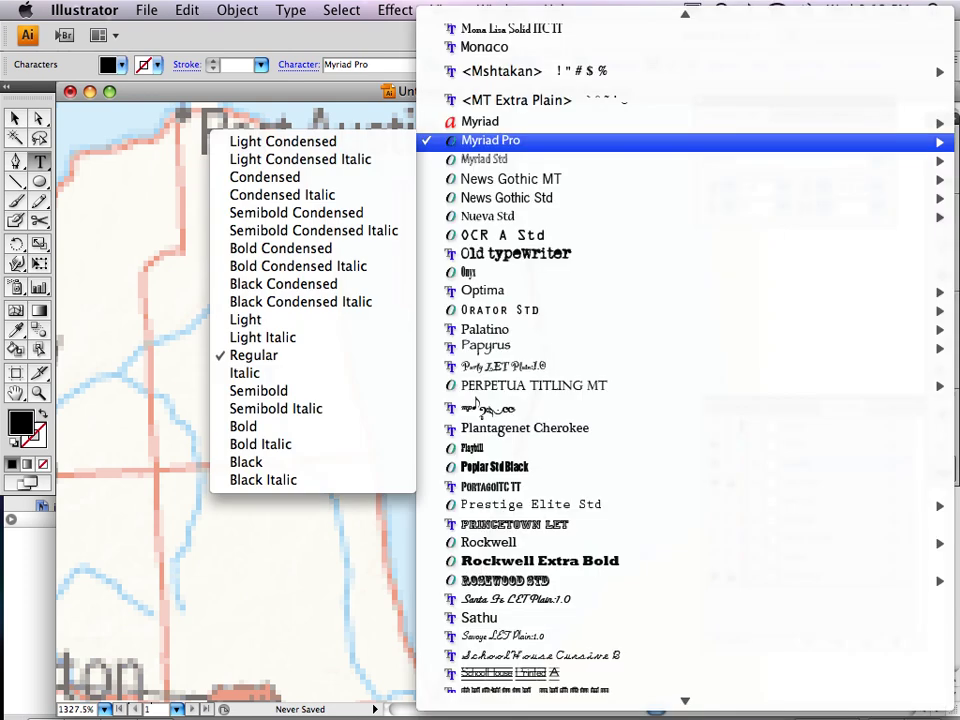
pyautogui.moveTo(530, 140)
pyautogui.click(253, 355)
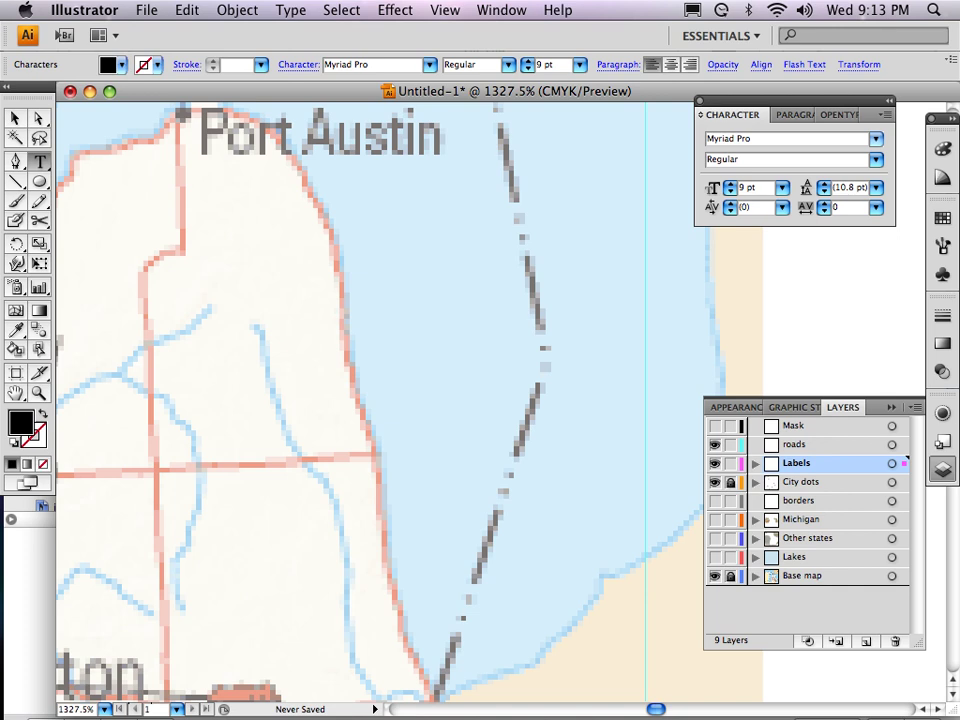
# Enter Saginaw as the text of the new label.
pyautogui.write('Saginal')
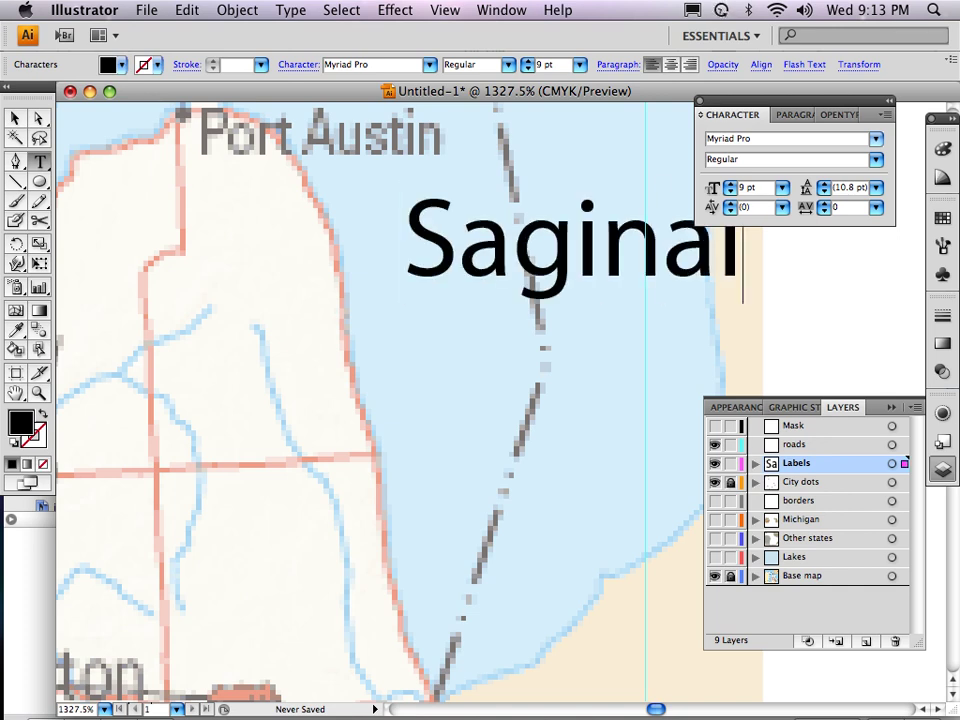
pyautogui.press('BackSpace')
pyautogui.write('w')
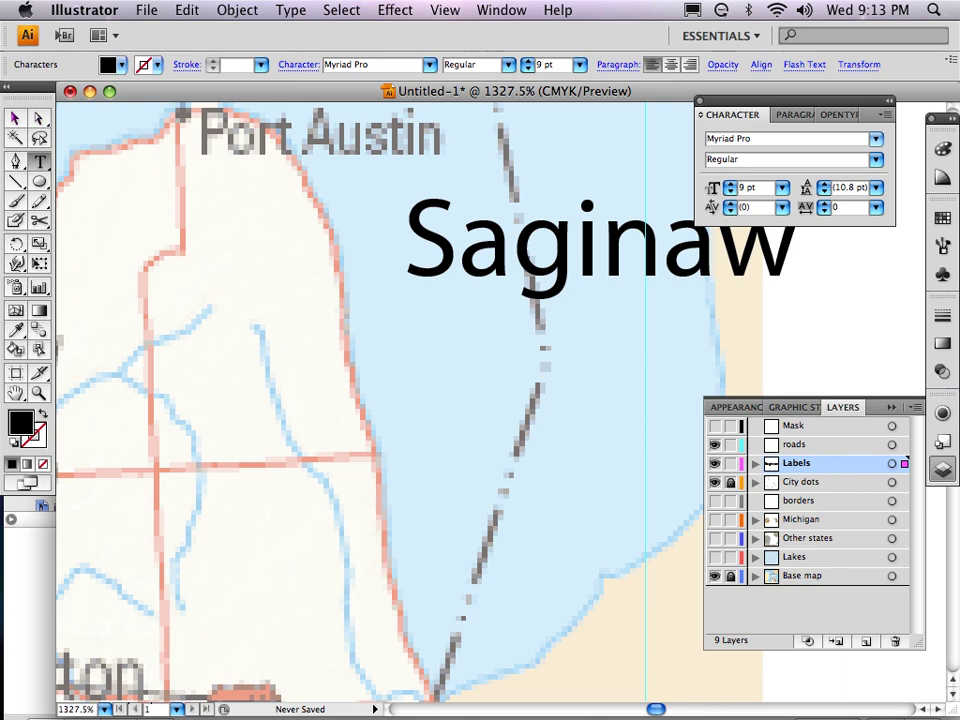
# Finish the Saginaw label, move it just east of the Saginaw city dot, and deselect it.
pyautogui.press('Escape')
pyautogui.press('super+0')
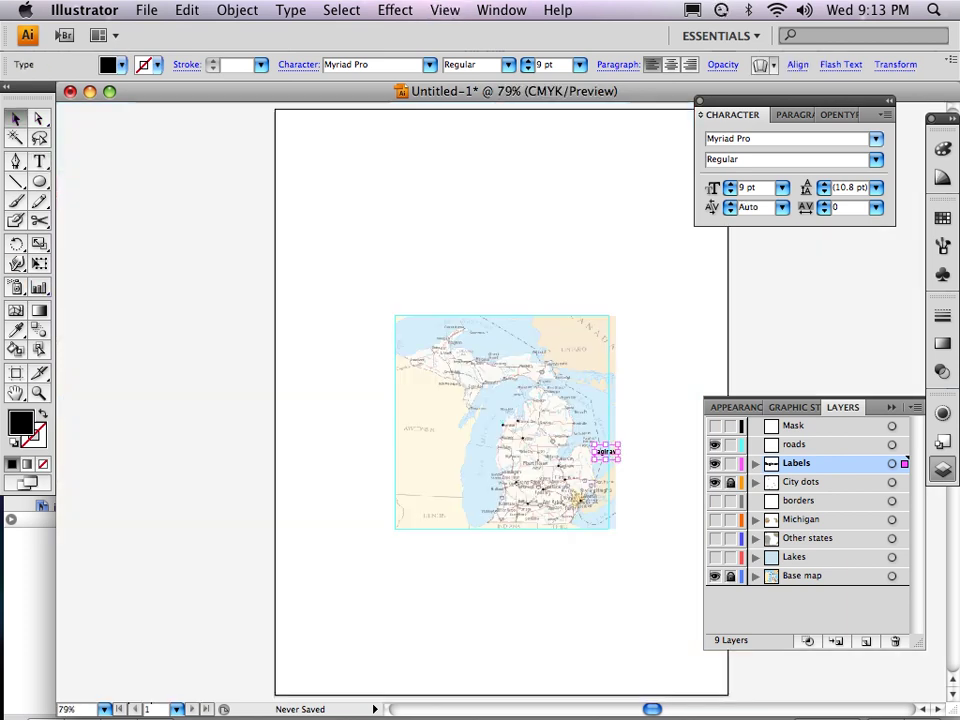
pyautogui.press('z')
pyautogui.moveTo(478, 373); pyautogui.dragTo(645, 568)
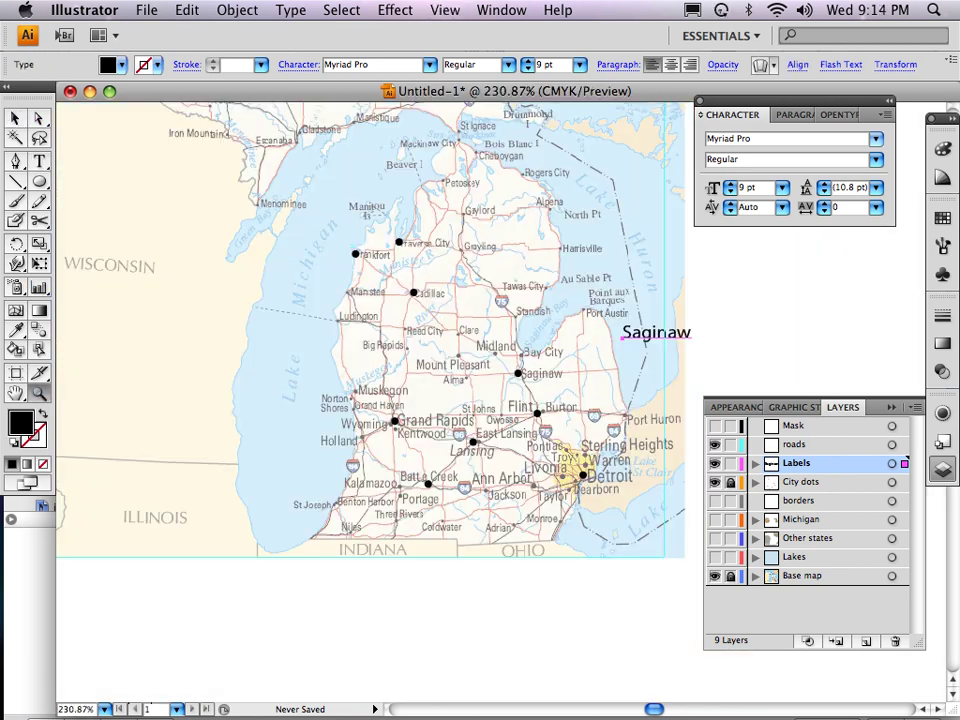
pyautogui.press('v')
pyautogui.moveTo(652, 333); pyautogui.dragTo(555, 375)
pyautogui.press('shift+super+a')
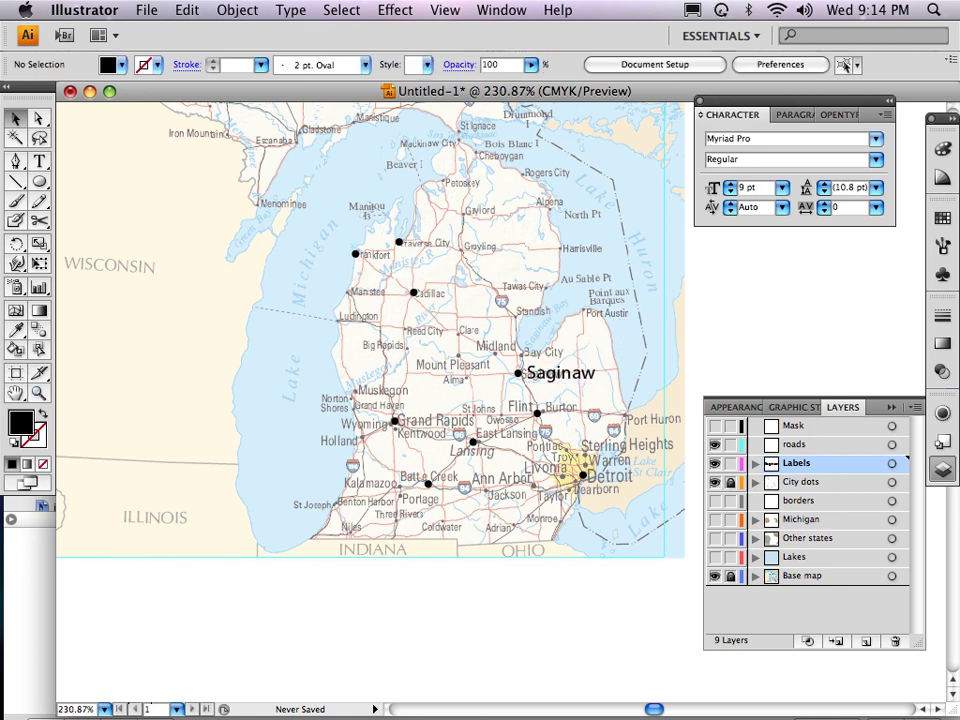
# Place copies of the Saginaw label near the Flint, Grand Rapids, Lansing, Battle Creek and Detroit dots.
pyautogui.click(39, 393)
pyautogui.moveTo(411, 316); pyautogui.dragTo(664, 460)
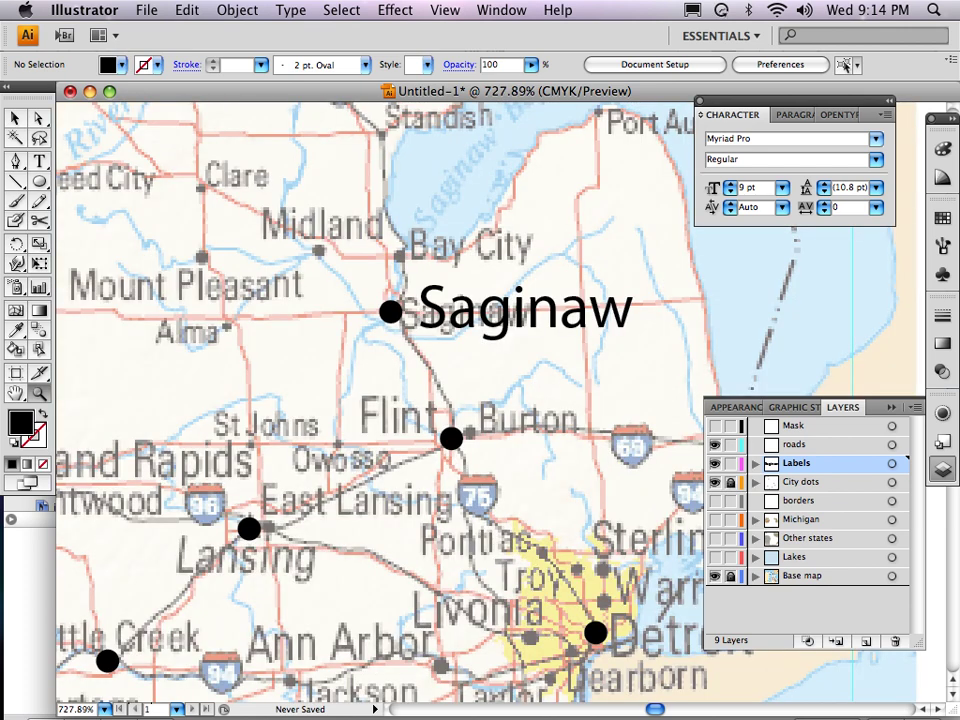
pyautogui.press('v')
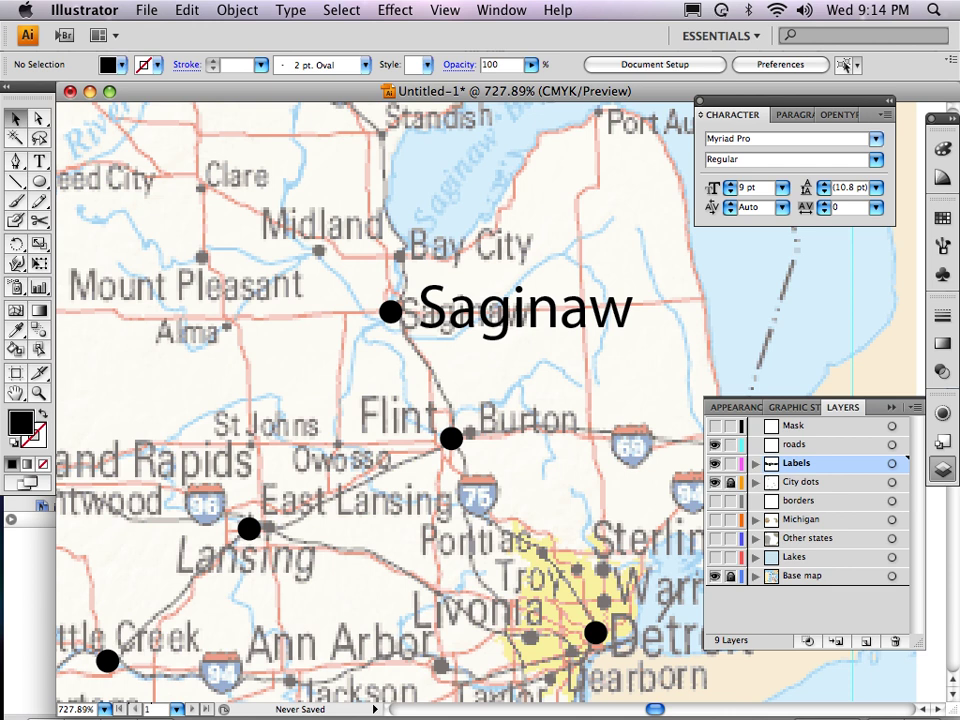
pyautogui.click(526, 312)
pyautogui.moveTo(525, 310); pyautogui.dragTo(614, 243)
pyautogui.press('space')
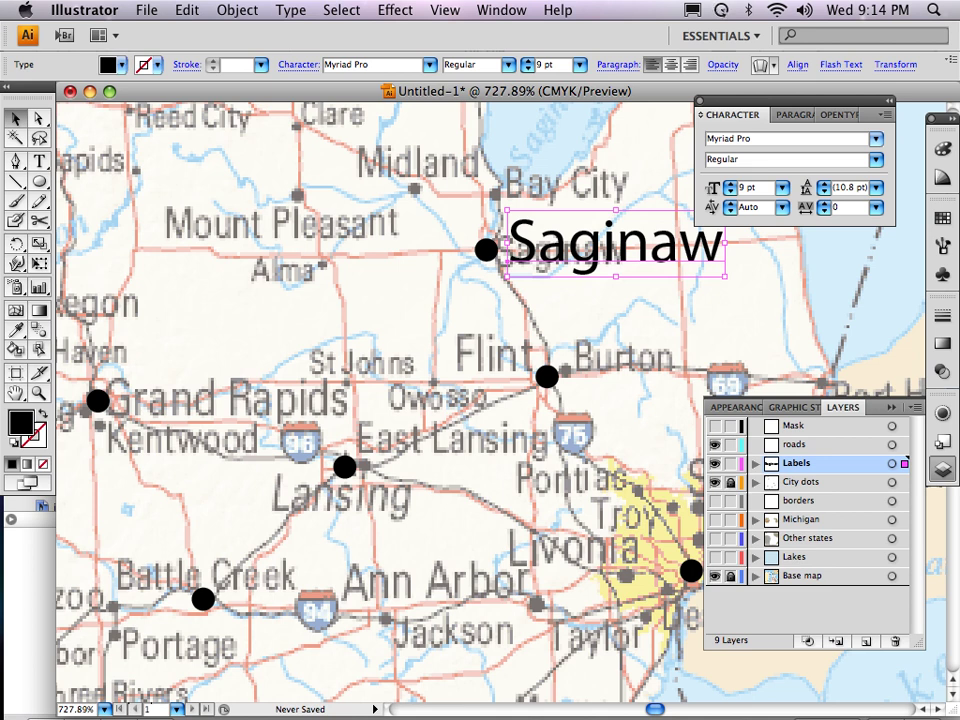
pyautogui.moveTo(600, 250); pyautogui.dragTo(464, 345)
# Change the label copies near the Flint and Grand Rapids dots to read Flint and Grand Rapids.
pyautogui.press('t')
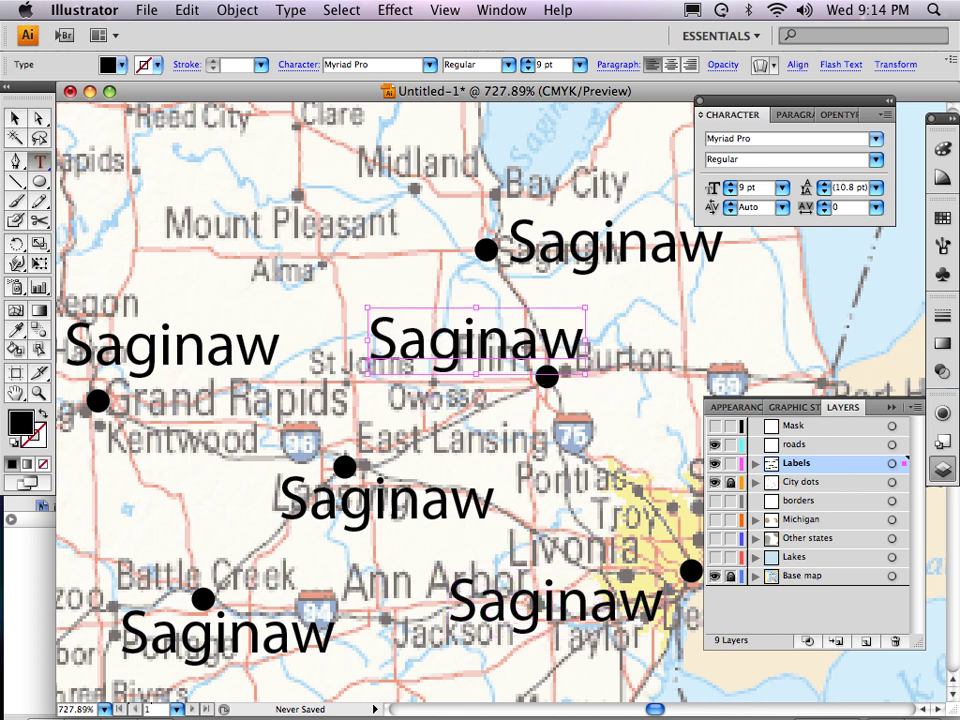
pyautogui.doubleClick(464, 345)
pyautogui.write('Flint')
pyautogui.click(158, 346)
pyautogui.doubleClick(157, 348)
pyautogui.write('Grand Ra')
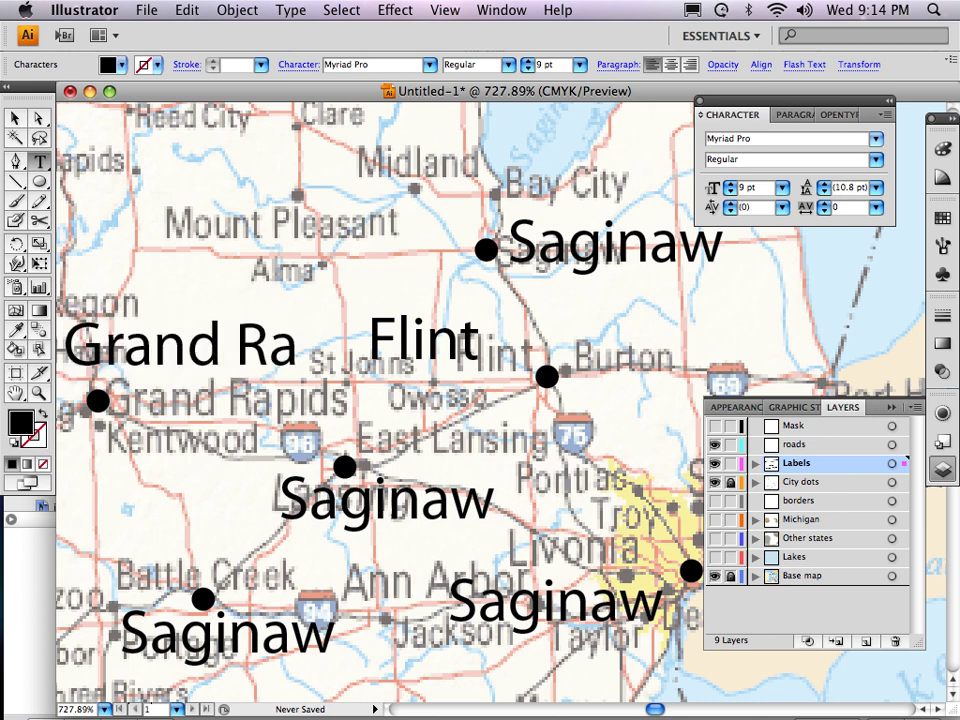
pyautogui.write('pids')
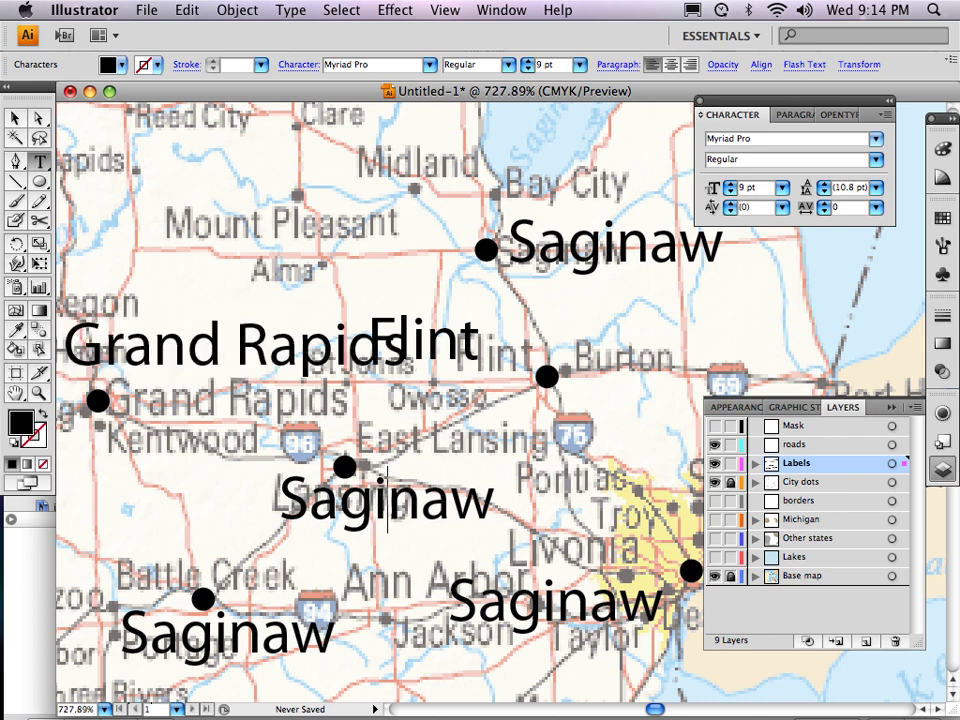
# Replace the text of the label copies near the Lansing and Detroit dots with Lansing and Detroit.
pyautogui.doubleClick(387, 497)
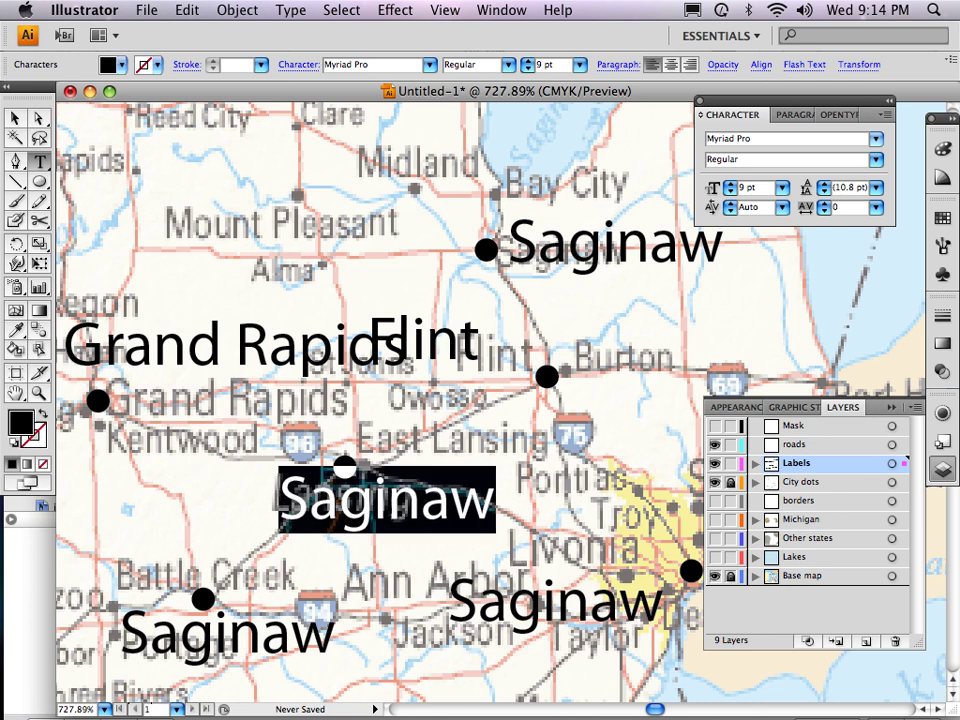
pyautogui.write('Lansing')
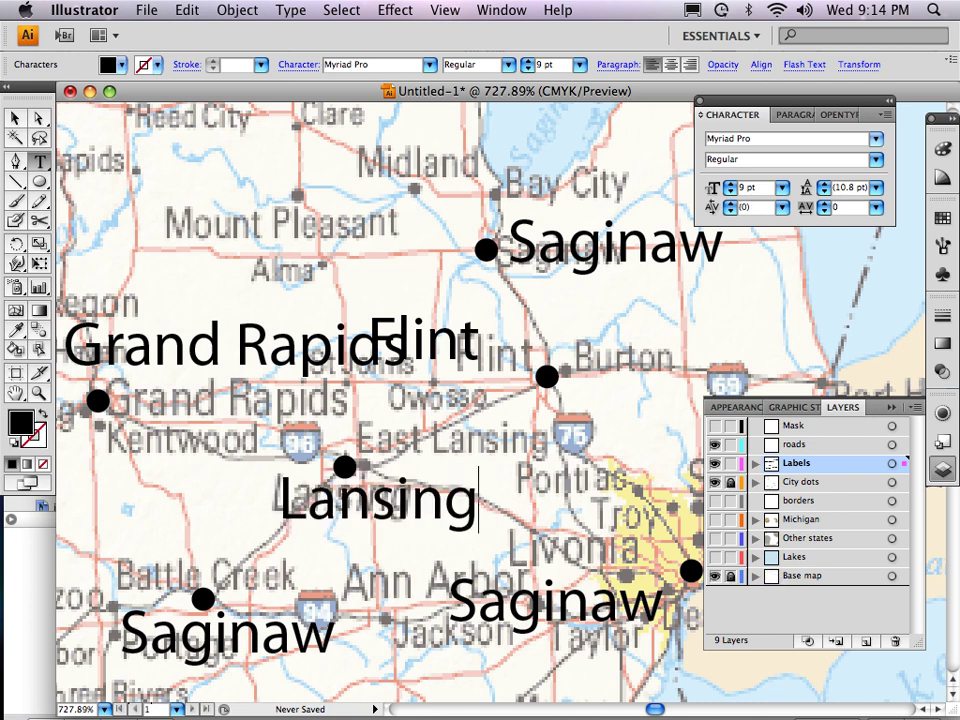
pyautogui.doubleClick(590, 598)
pyautogui.write('Det')
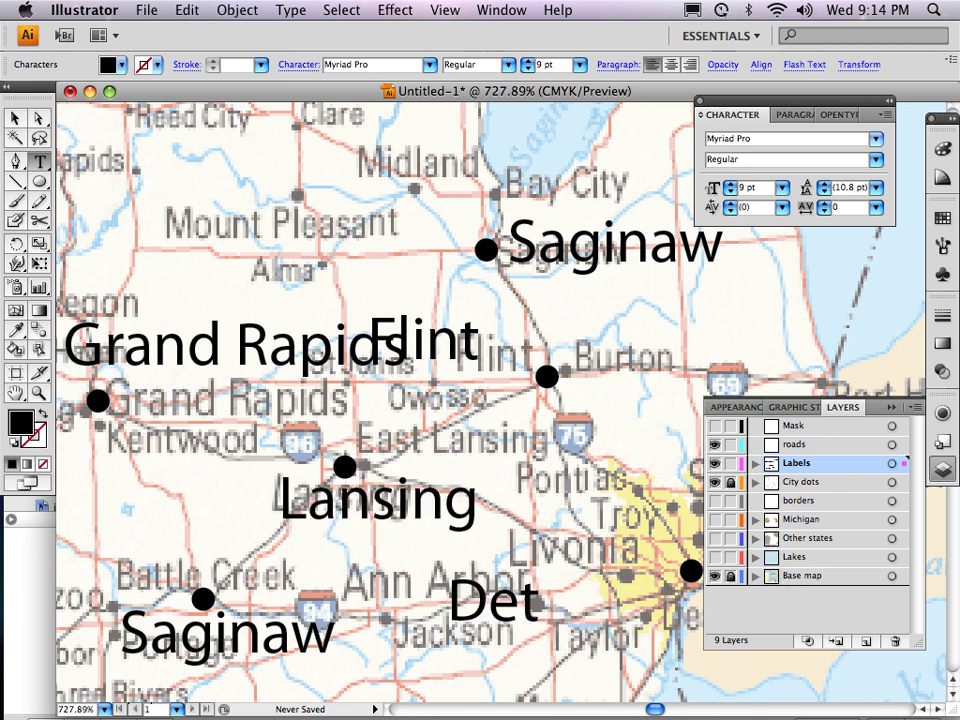
pyautogui.write('orit')
pyautogui.press('Left')
pyautogui.press('Left')
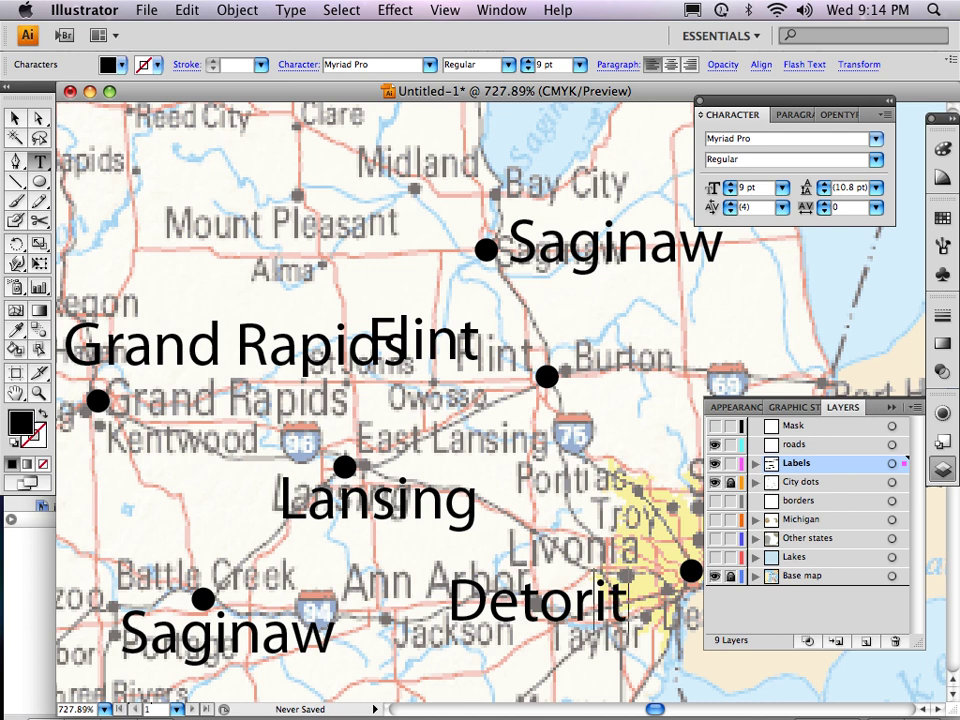
pyautogui.press('BackSpace')
pyautogui.press('BackSpace')
pyautogui.write('ro')
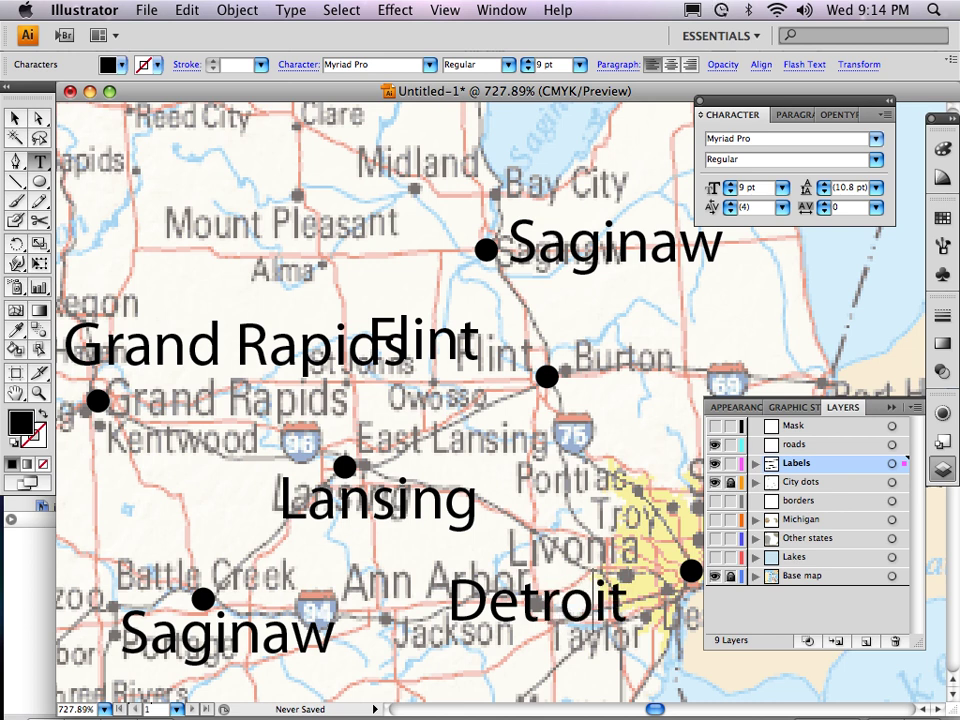
# Change the remaining label copy below the Battle Creek dot to Battle Creek and deselect everything.
pyautogui.doubleClick(262, 637)
pyautogui.write('Battle Creek')
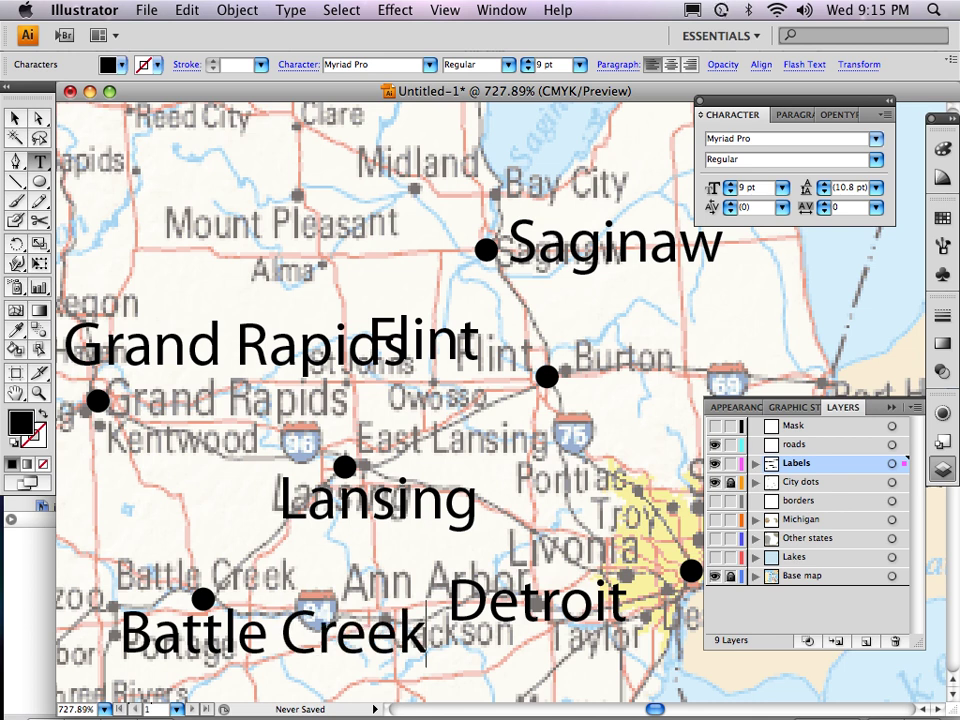
pyautogui.press('Escape')
pyautogui.hotkey('ctrl', '0')
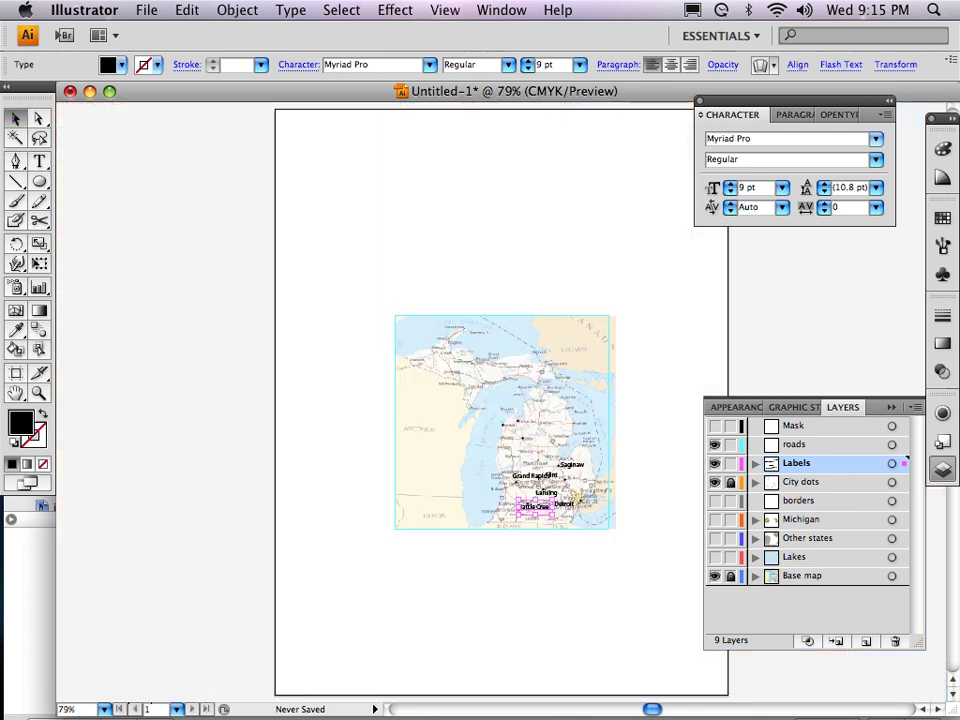
pyautogui.hotkey('ctrl', 'shift', 'a')
# Make the borders, Michigan, Other states and Lakes layers visible.
pyautogui.moveTo(384, 375); pyautogui.dragTo(643, 591)
pyautogui.press('v')
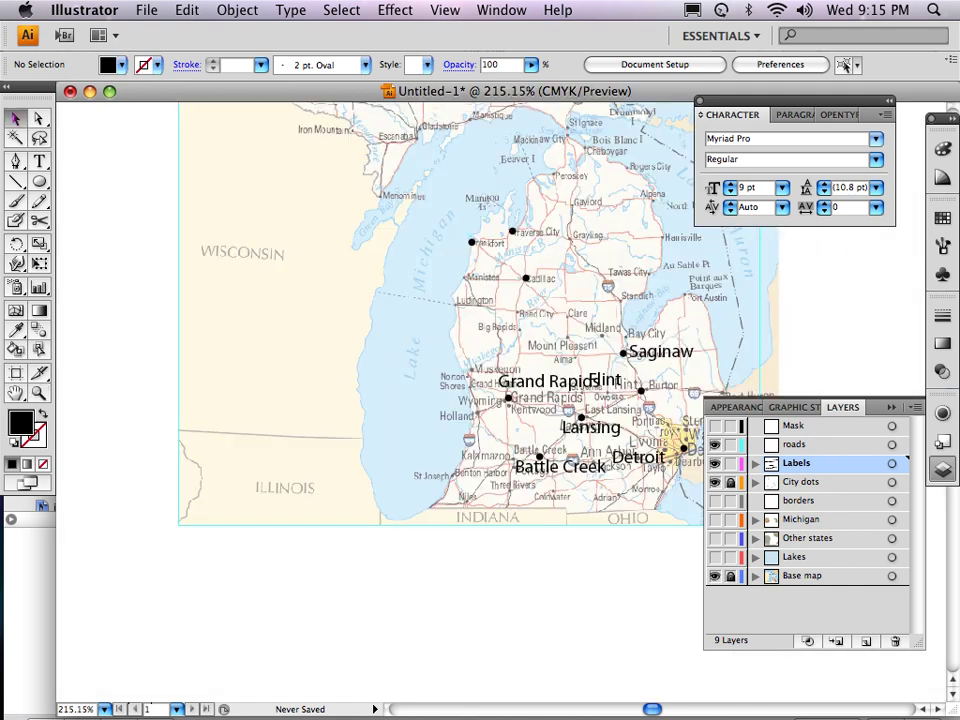
pyautogui.hscroll(4, 400, 310)
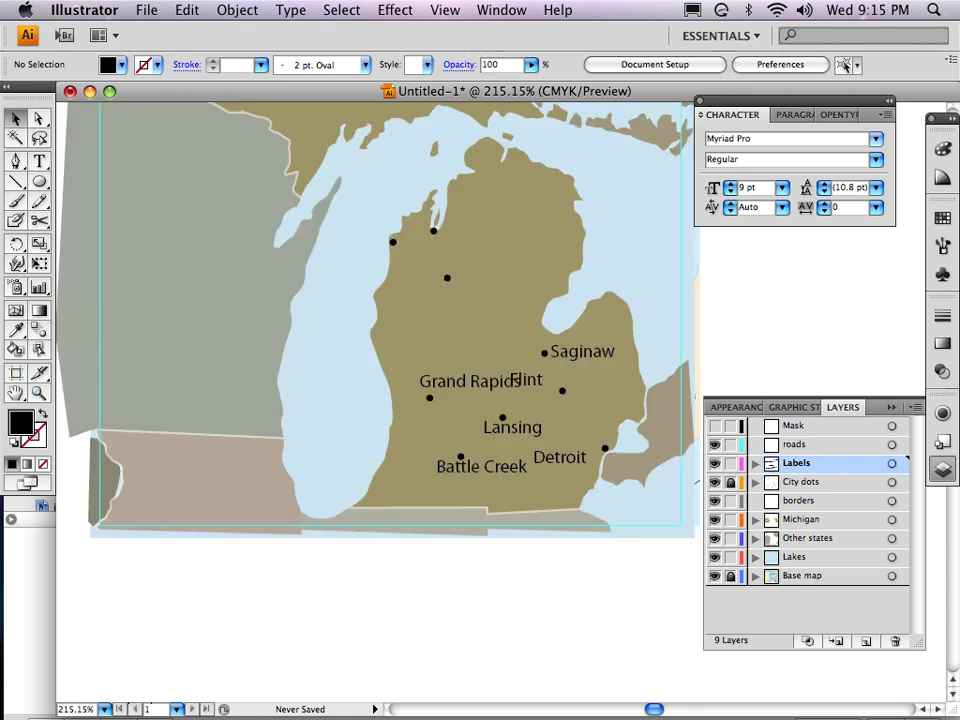
# Move the Battle Creek and Lansing labels westward so each sits beneath its city dot.
pyautogui.press('z')
pyautogui.moveTo(249, 219); pyautogui.dragTo(493, 434)
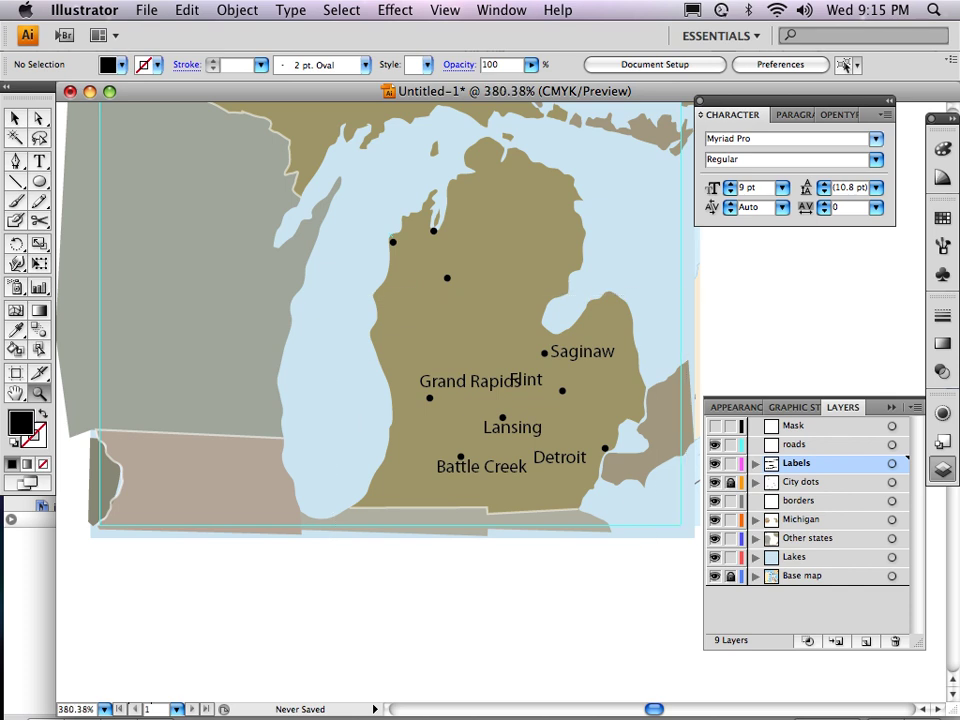
pyautogui.click(452, 408)
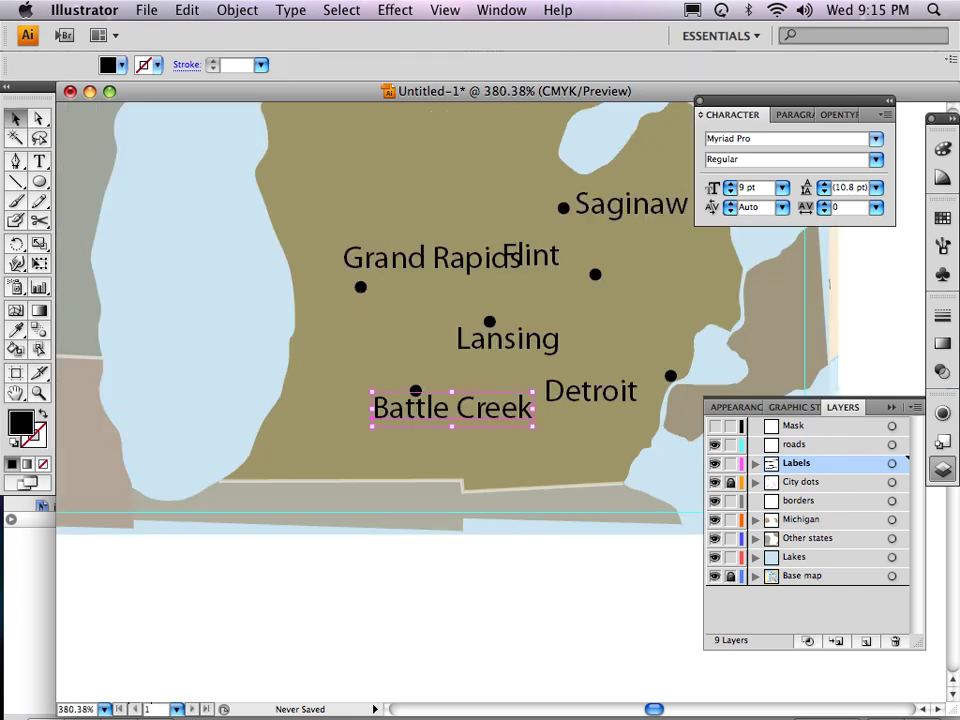
pyautogui.moveTo(452, 408); pyautogui.dragTo(376, 405)
pyautogui.moveTo(505, 340); pyautogui.dragTo(486, 340)
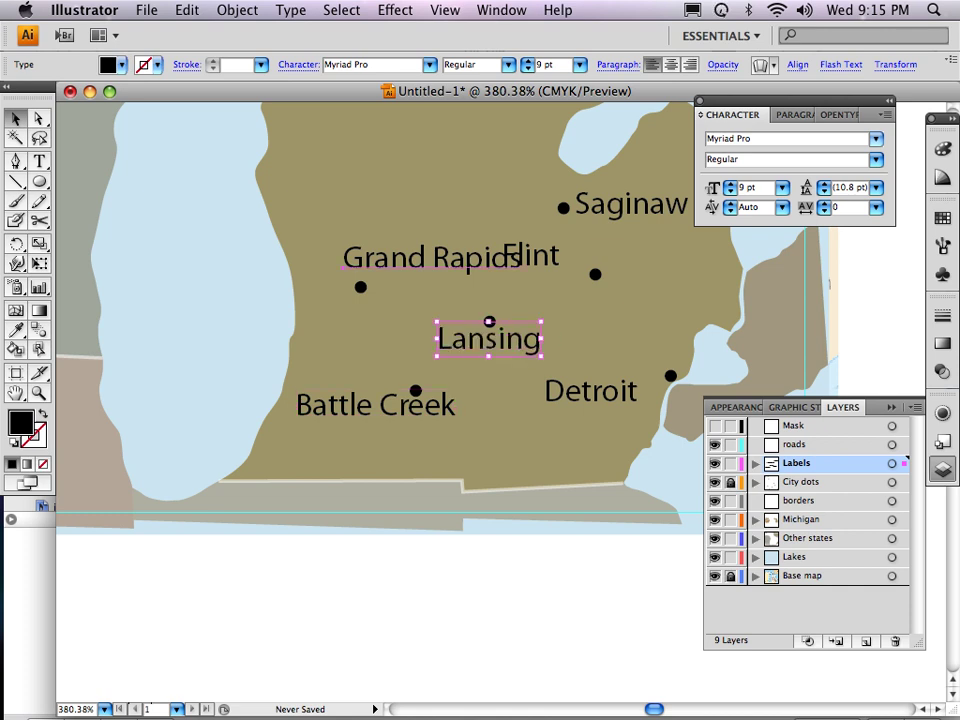
# Break the Grand Rapids label into two lines and move it above its city dot.
pyautogui.click(420, 258)
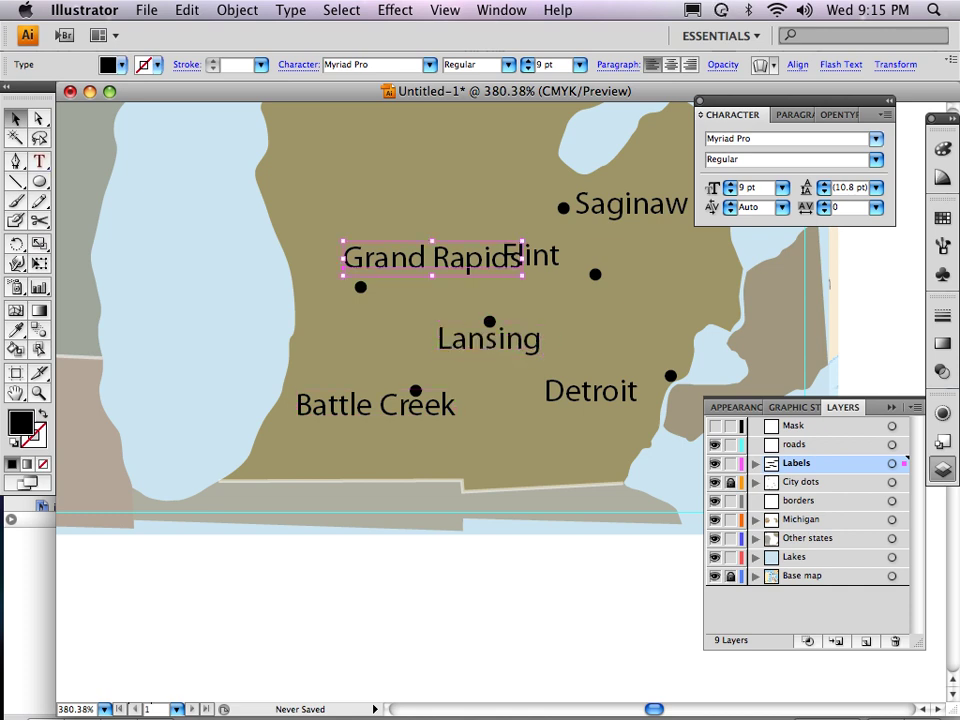
pyautogui.press('t')
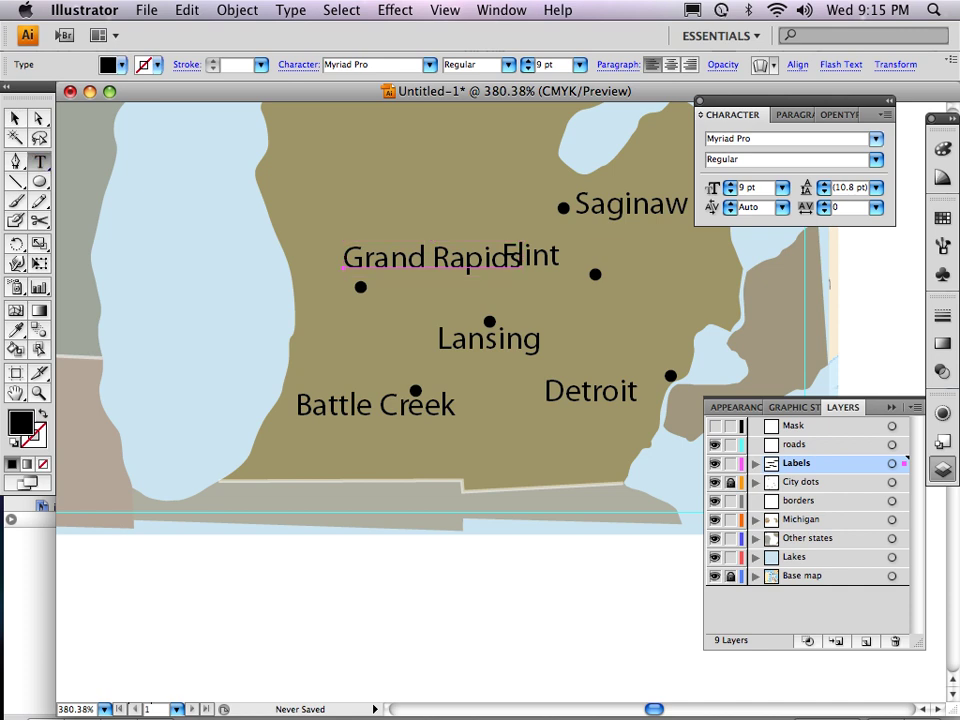
pyautogui.click(426, 258)
pyautogui.press('Delete')
pyautogui.press('Return')
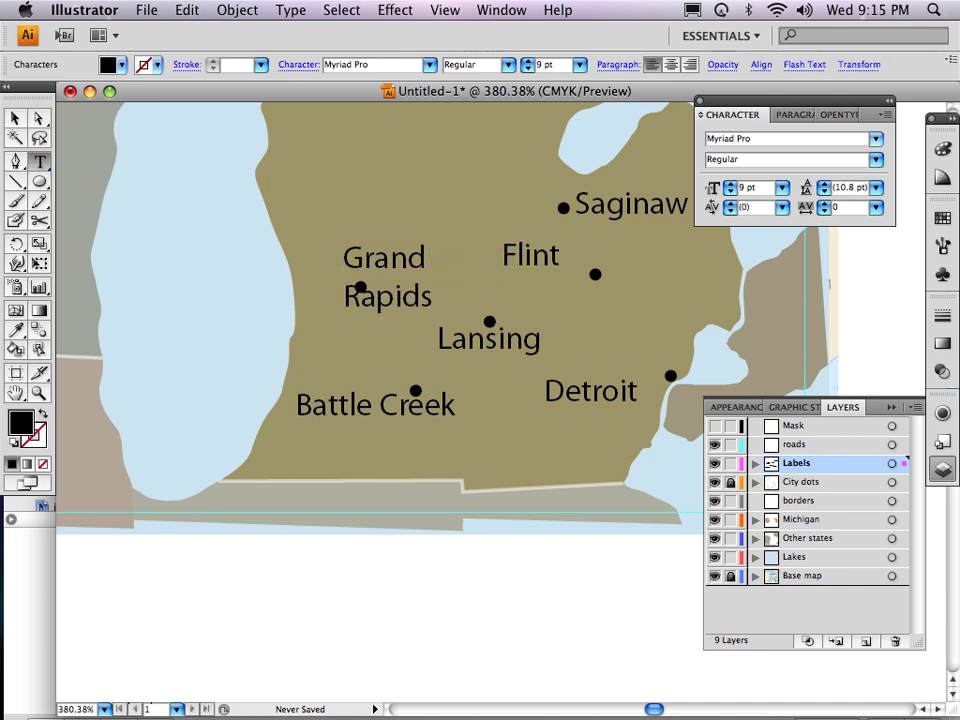
pyautogui.press('Escape')
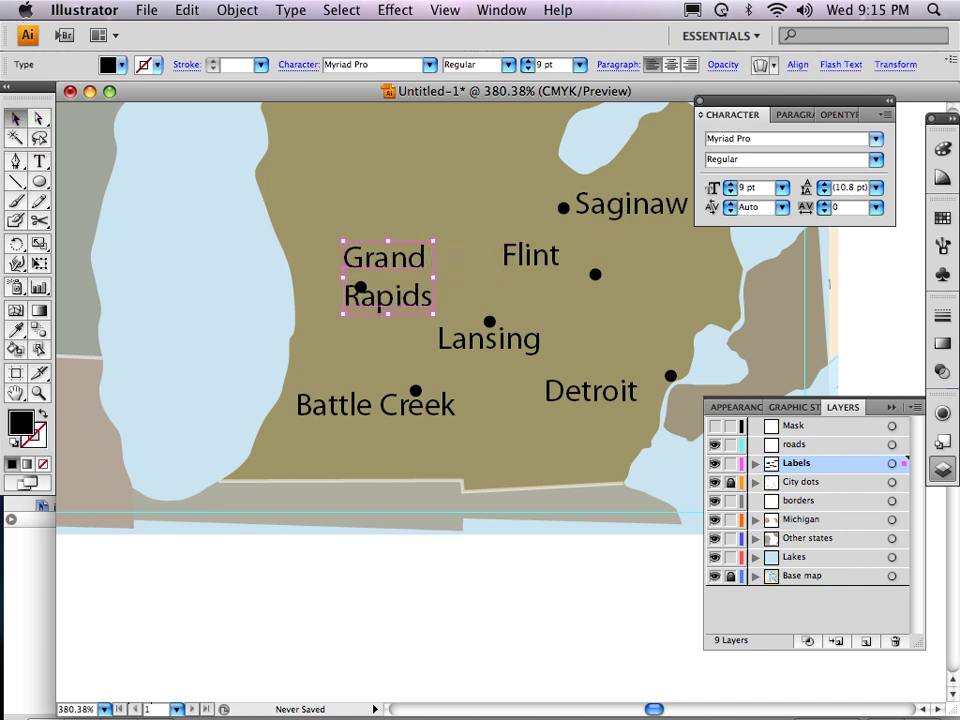
pyautogui.moveTo(388, 277); pyautogui.dragTo(378, 237)
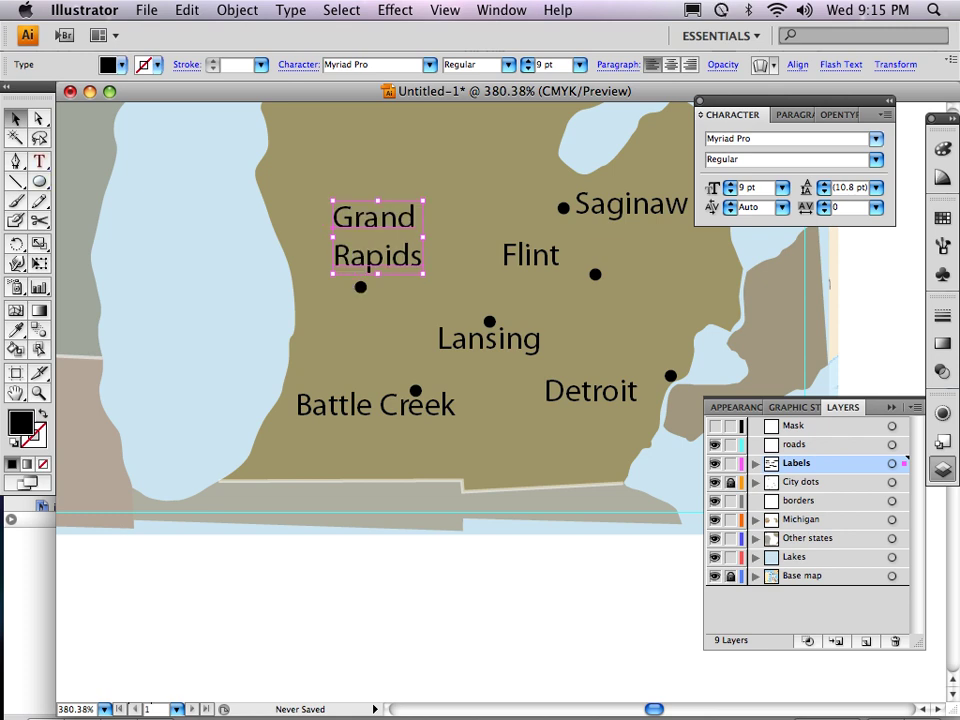
# Set the leading of the word Rapids in the two-line label to 9 pt.
pyautogui.press('t')
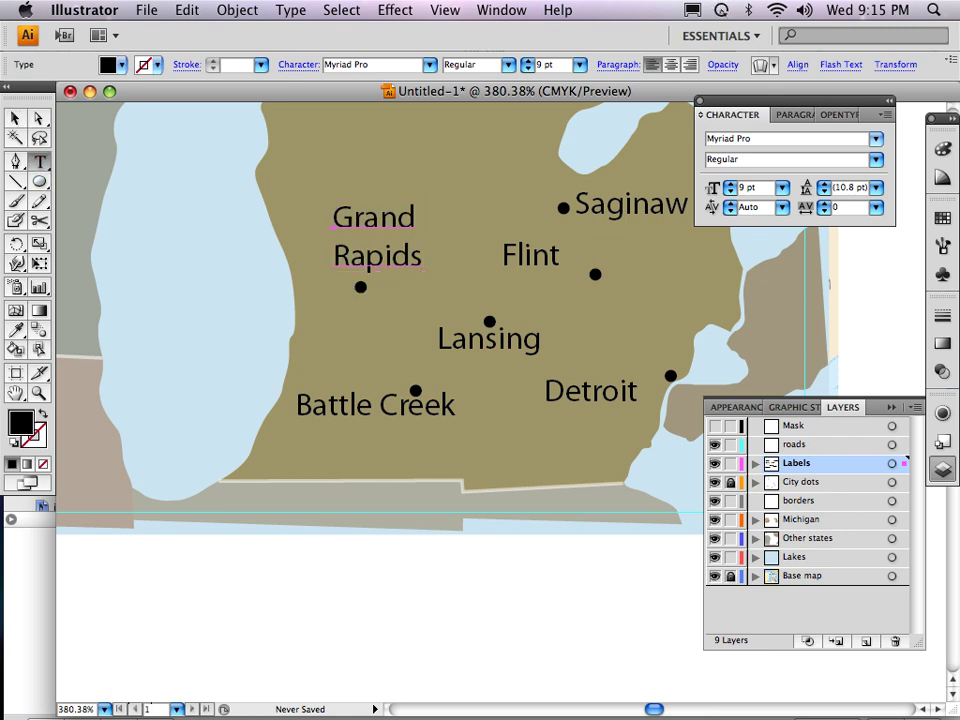
pyautogui.doubleClick(378, 256)
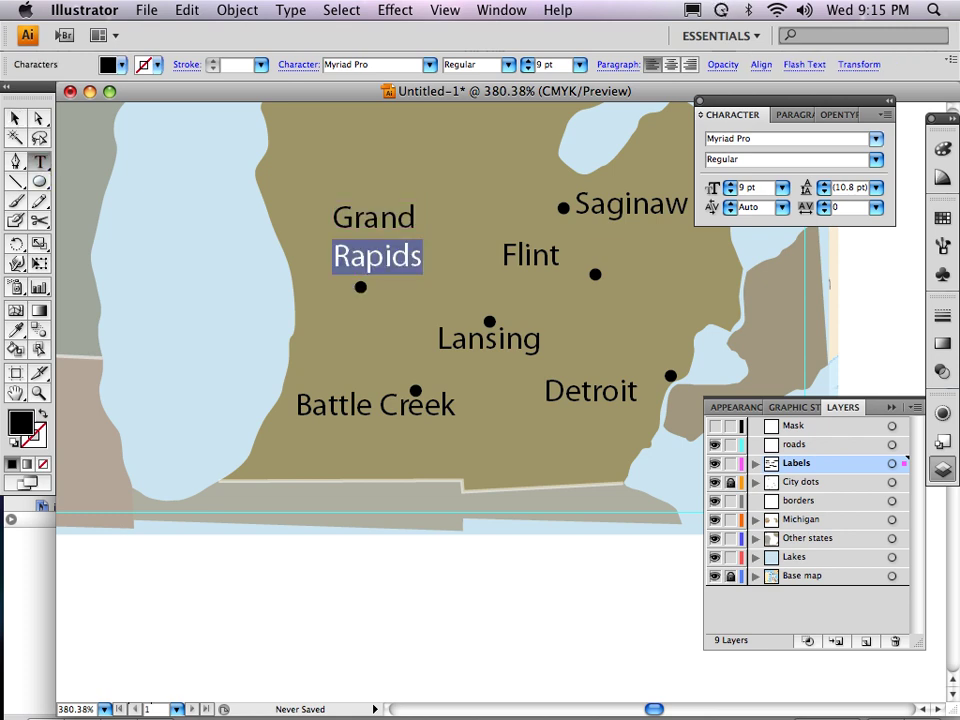
pyautogui.tripleClick(848, 188)
pyautogui.write('9')
pyautogui.press('Return')
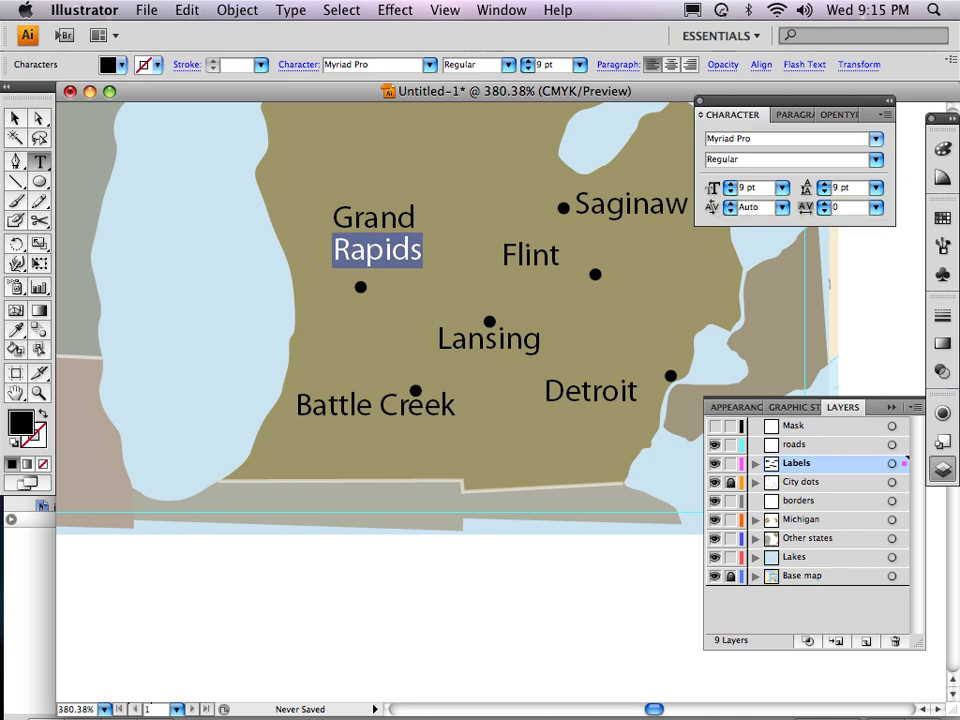
# Reposition the Grand Rapids, Flint, Battle Creek and Detroit labels so each sits close to its city dot.
pyautogui.click(15, 118)
pyautogui.moveTo(378, 248)
pyautogui.mouseDown()
pyautogui.moveTo(383, 264)
pyautogui.moveTo(380, 255)
pyautogui.mouseUp()
pyautogui.moveTo(530, 256); pyautogui.dragTo(556, 271)
pyautogui.moveTo(330, 404); pyautogui.dragTo(330, 409)
pyautogui.moveTo(590, 390); pyautogui.dragTo(613, 373)
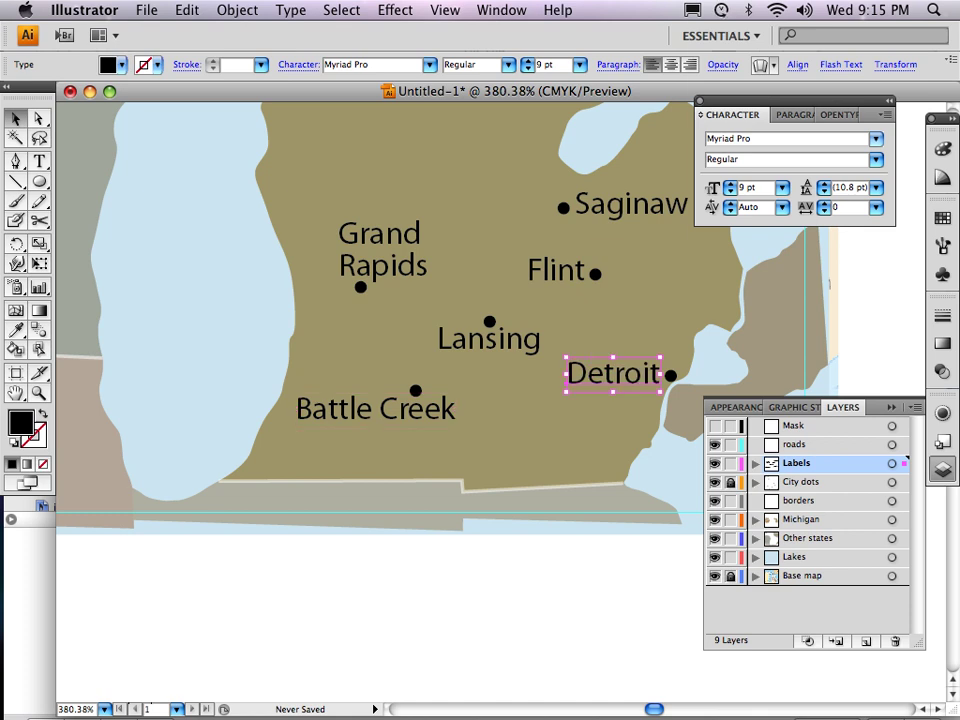
# Make the Detroit label bold, shift it west to clear its city dot, and deselect everything.
pyautogui.click(876, 159)
pyautogui.click(793, 229)
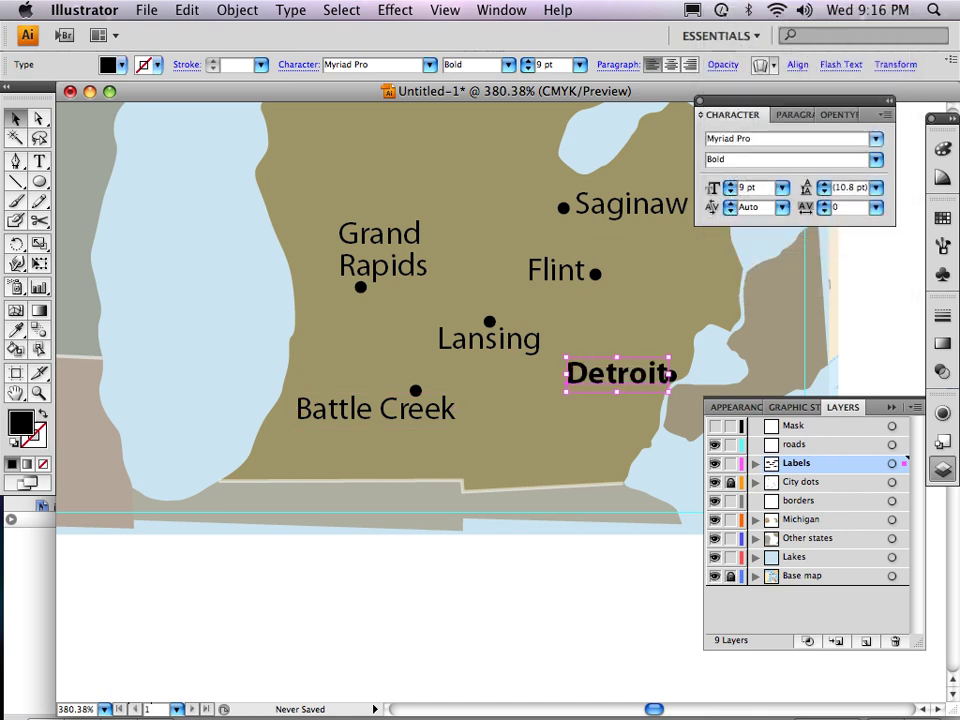
pyautogui.moveTo(613, 375); pyautogui.dragTo(605, 375)
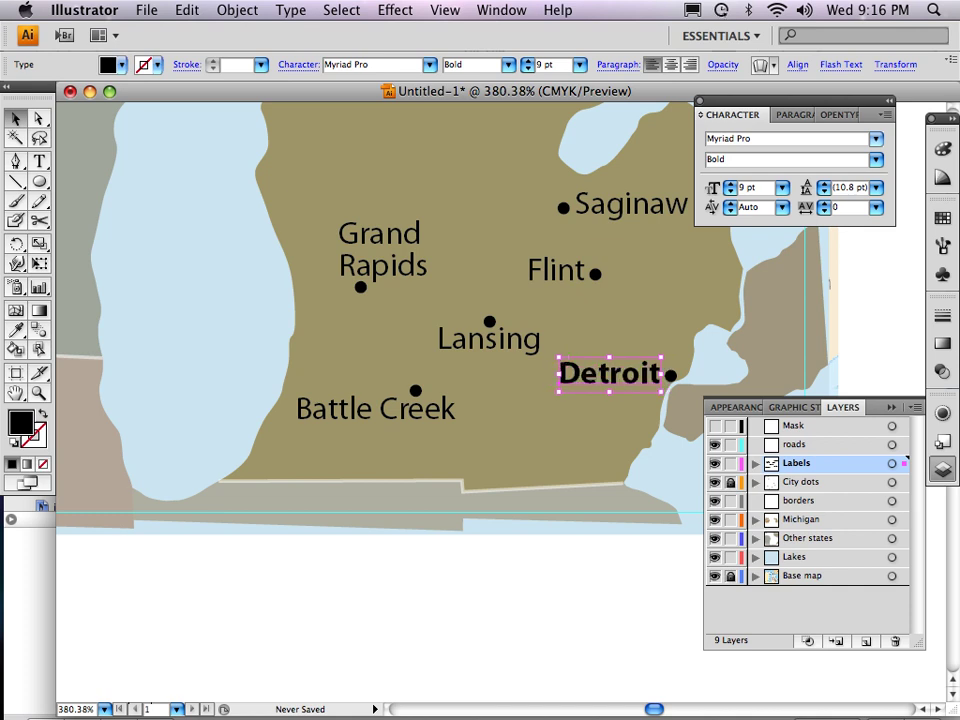
pyautogui.click(590, 425)
pyautogui.press('super+shift+a')
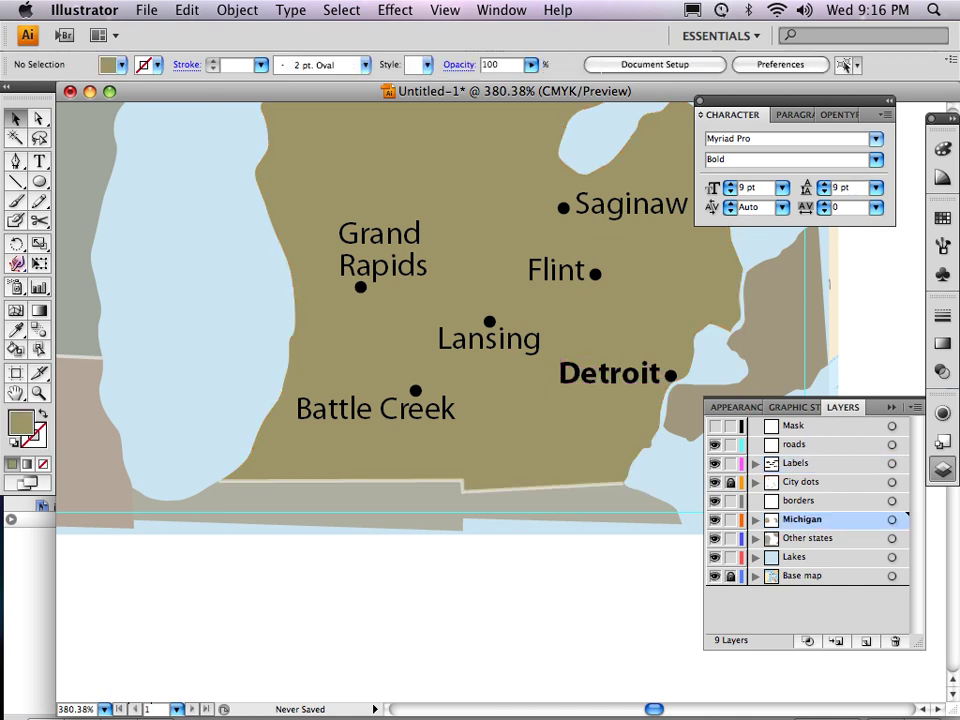
# Add a MICHIGAN text label in the middle of the Lower Peninsula and set its font style to Regular.
pyautogui.click(34, 163)
pyautogui.scroll(10, 400, 400)
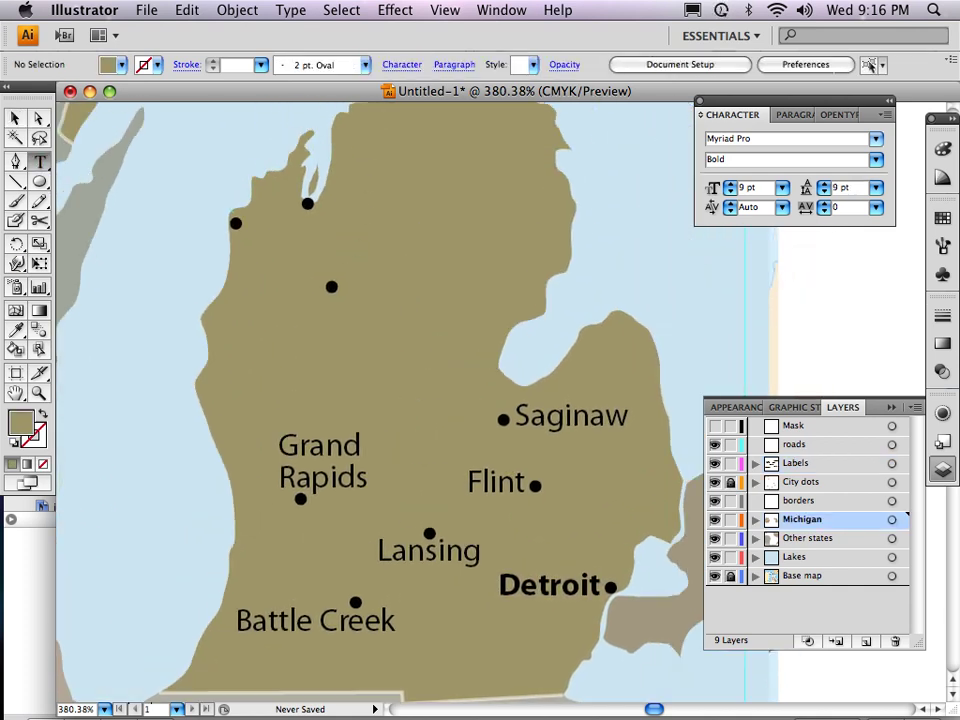
pyautogui.click(261, 407)
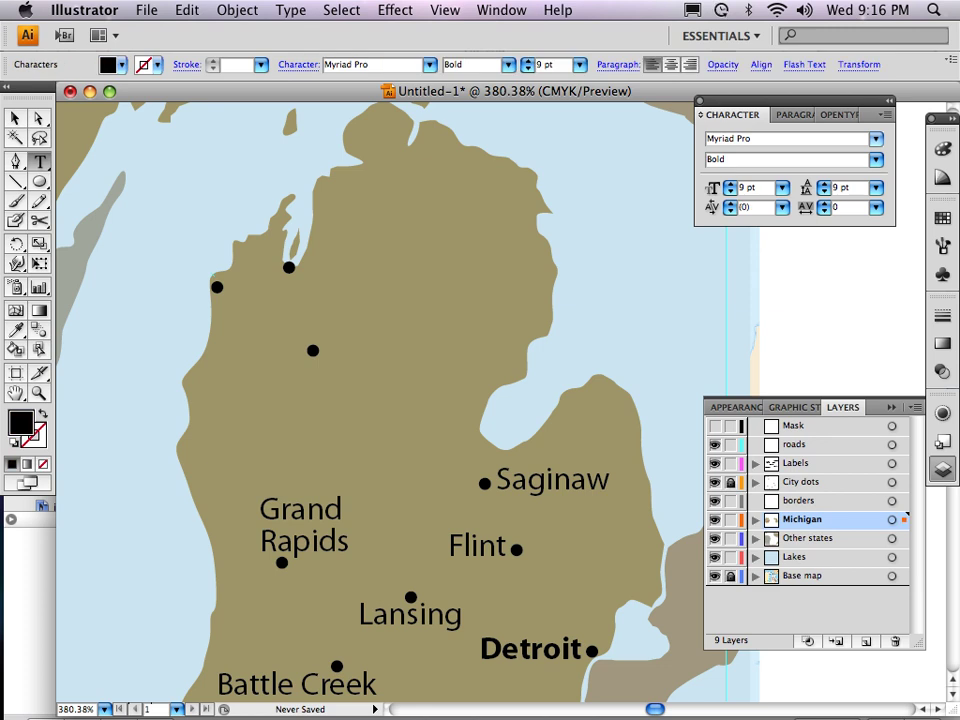
pyautogui.write('MICHIGAN')
pyautogui.press('super+a')
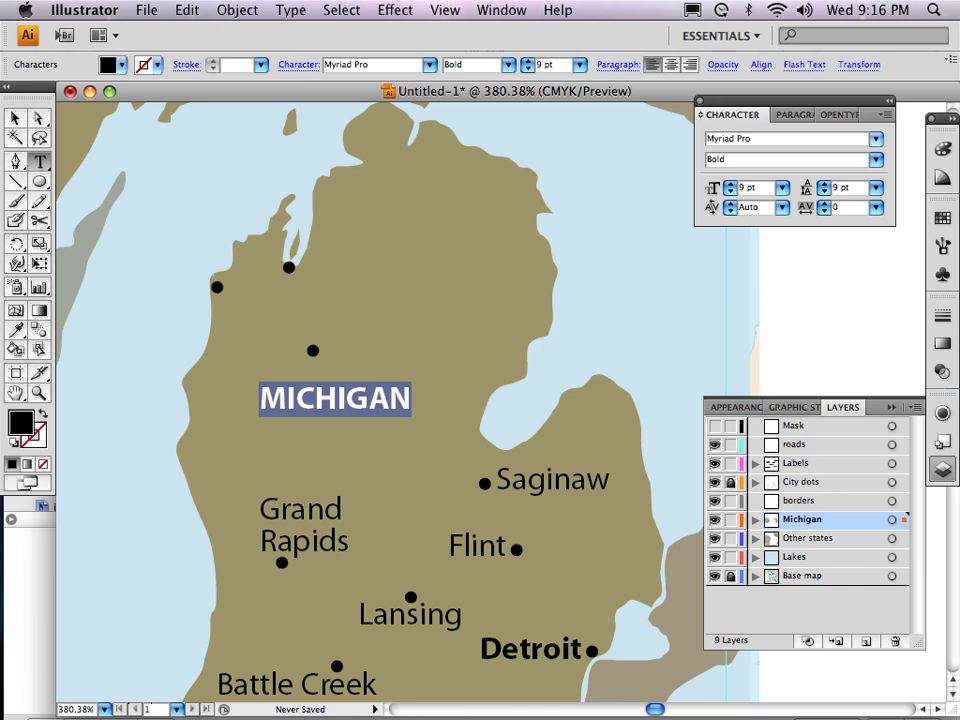
pyautogui.click(875, 159)
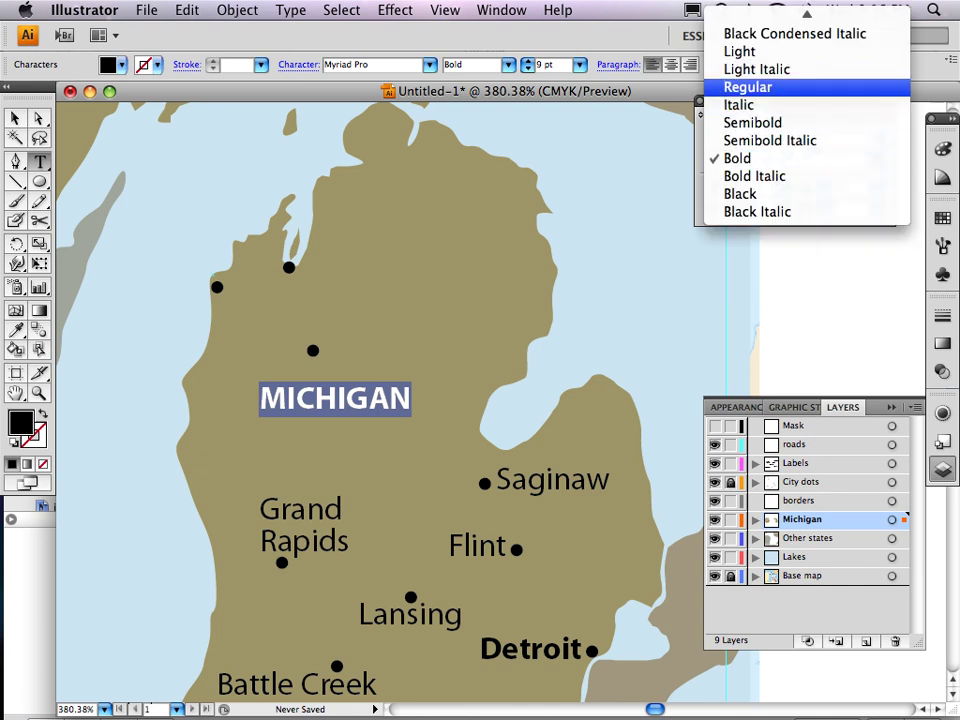
pyautogui.click(748, 87)
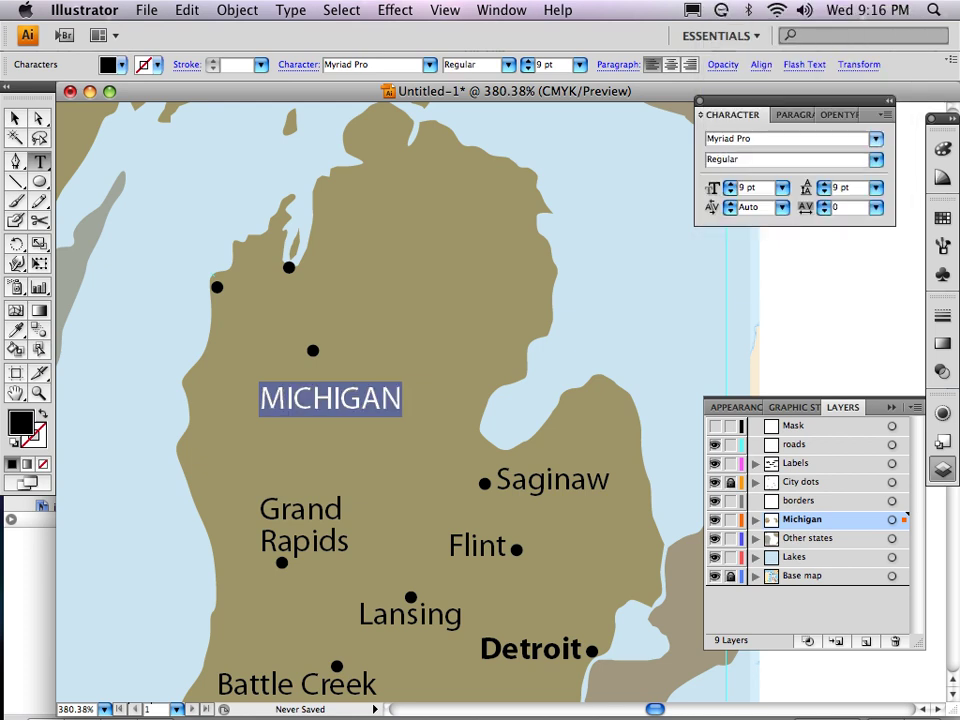
# Show the full character options and set the tracking of the MICHIGAN label to 200.
pyautogui.click(886, 115)
pyautogui.click(675, 118)
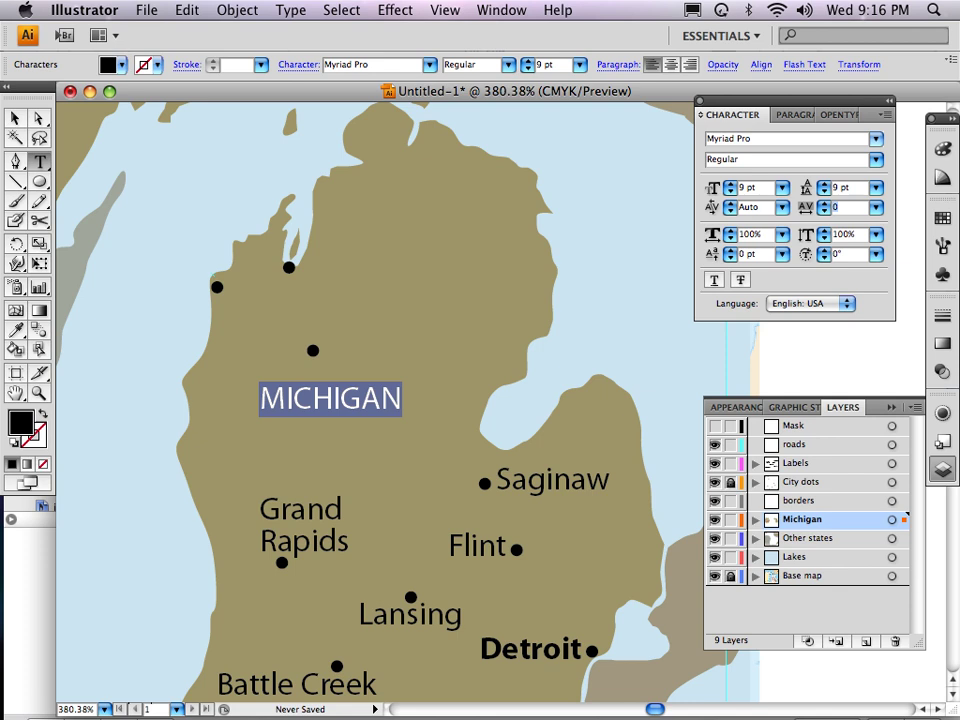
pyautogui.write('40')
pyautogui.press('Return')
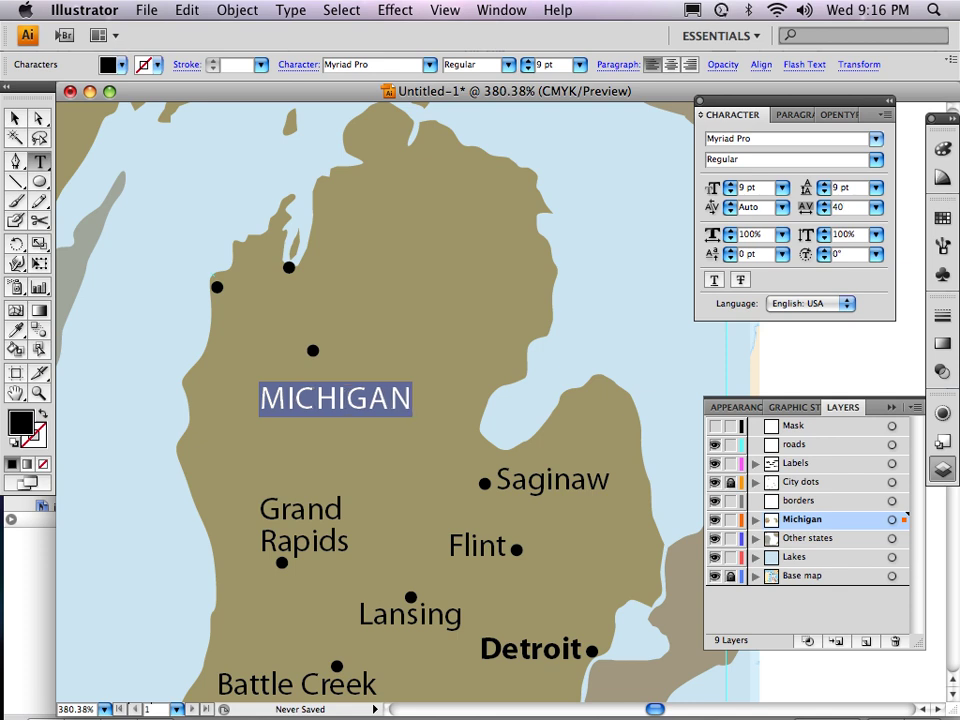
pyautogui.write('200')
pyautogui.press('Return')
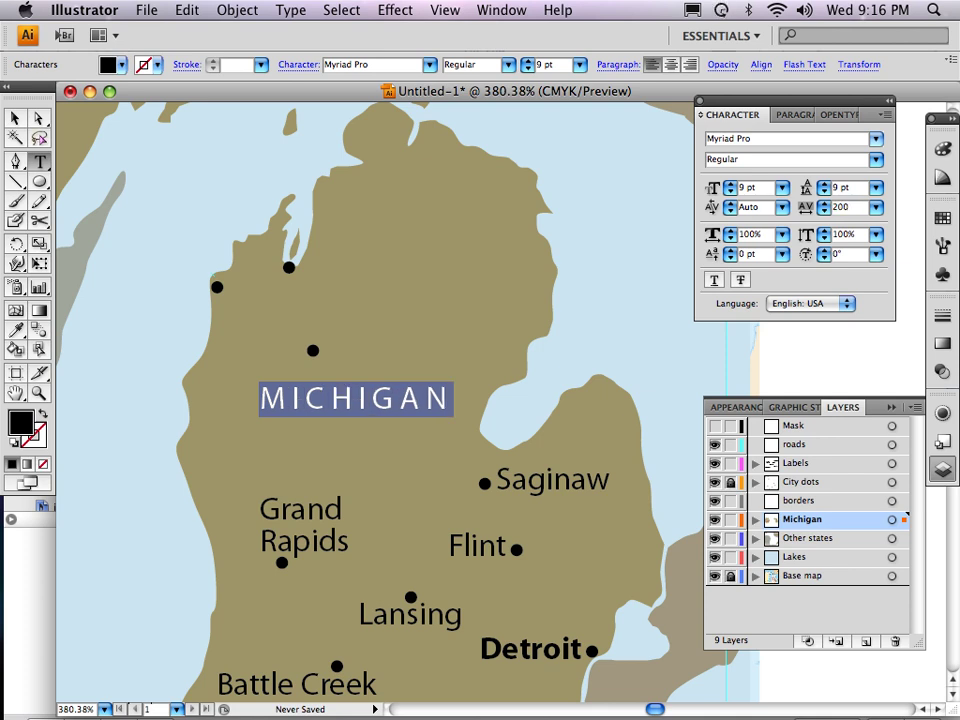
# Shift the MICHIGAN label slightly southwest, between the unlabelled city dot and the Grand Rapids label.
pyautogui.click(15, 118)
pyautogui.click(130, 270)
pyautogui.moveTo(350, 402); pyautogui.dragTo(340, 418)
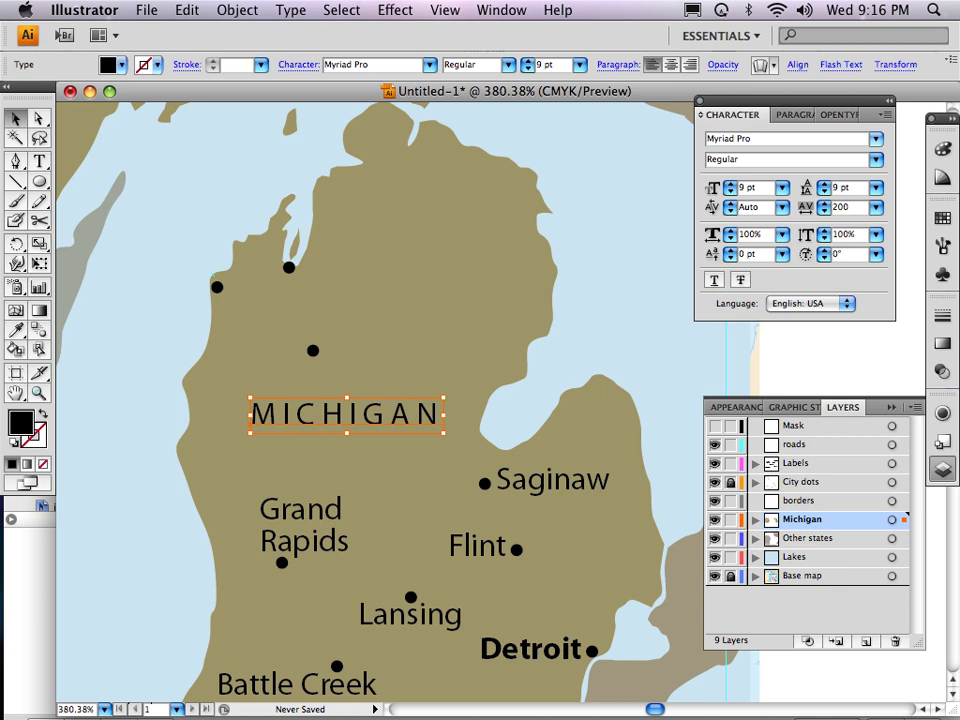
# Place a copy of the MICHIGAN label over the state west of Lake Michigan.
pyautogui.press('z')
pyautogui.keyDown('alt'); pyautogui.click(349, 411); pyautogui.keyUp('alt')
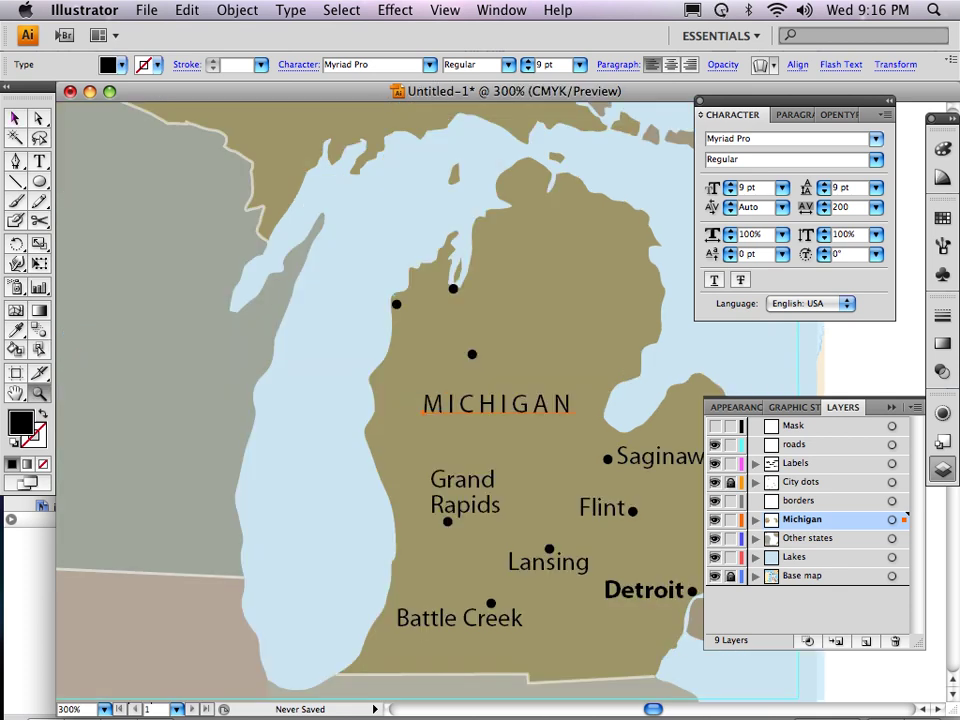
pyautogui.click(15, 118)
pyautogui.moveTo(480, 384); pyautogui.dragTo(390, 364)
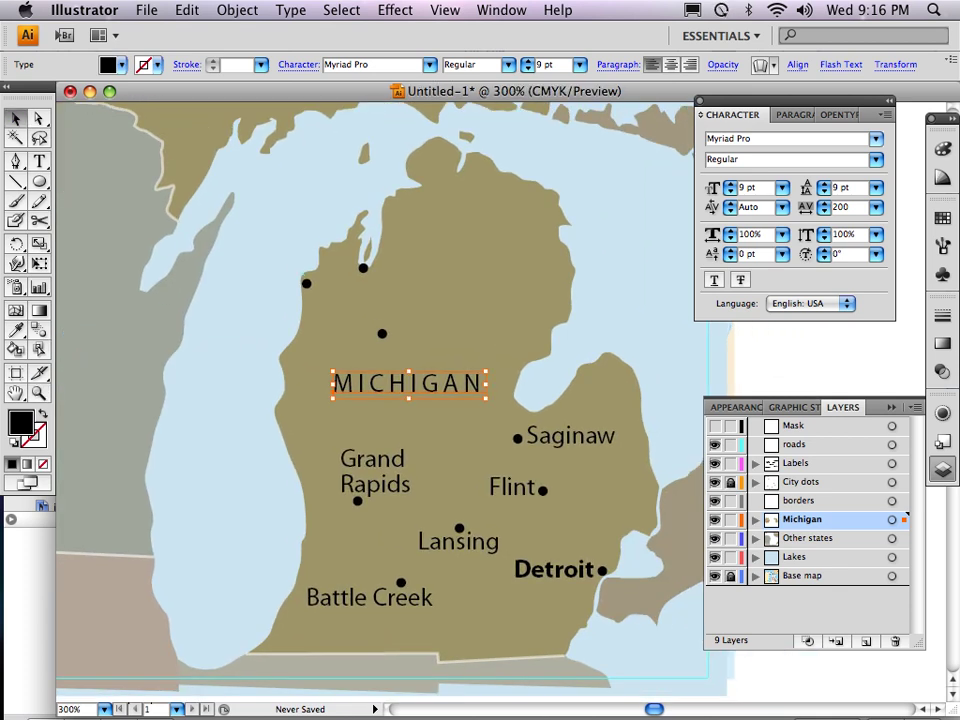
pyautogui.moveTo(390, 364); pyautogui.dragTo(124, 310)
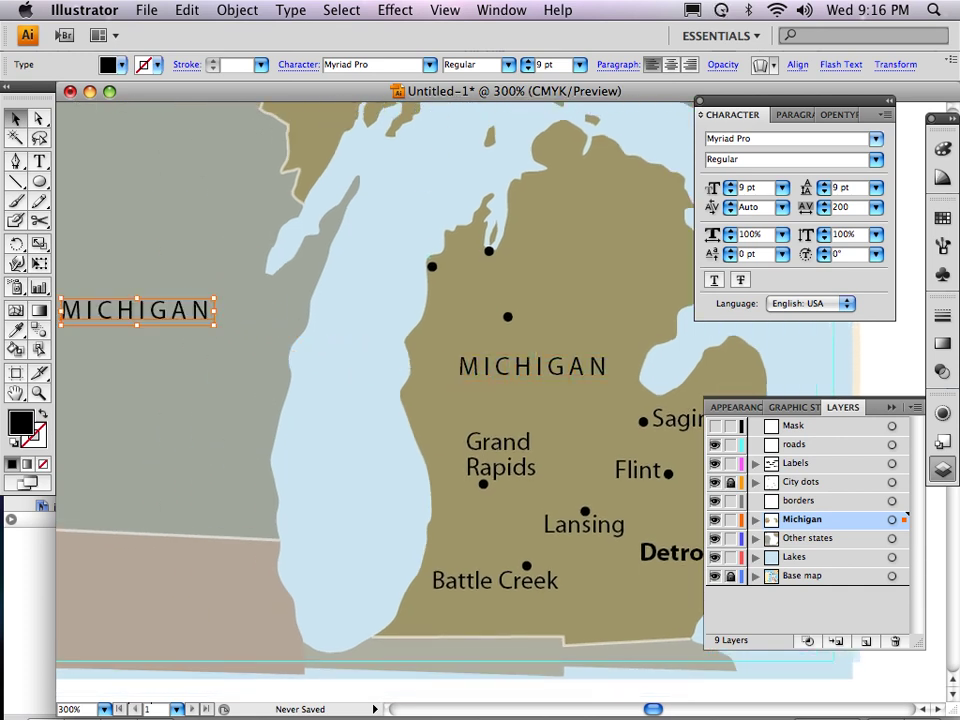
# Replace the text of the copied state label with WISCONSIN.
pyautogui.hscroll(-7, 380, 400)
pyautogui.scroll(2, 380, 400)
pyautogui.click(39, 161)
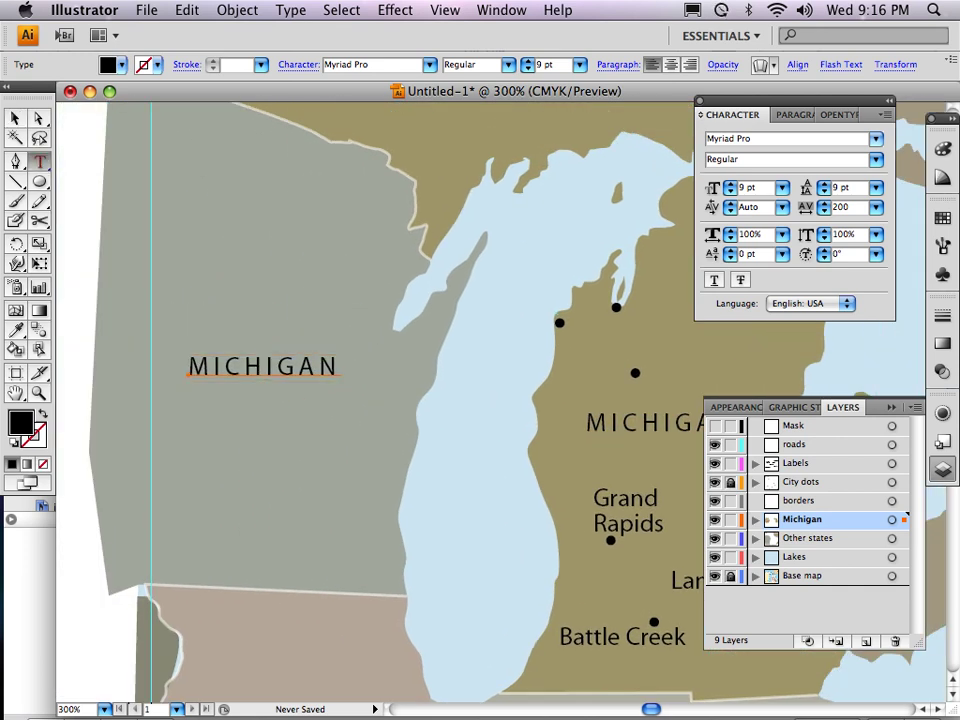
pyautogui.doubleClick(264, 367)
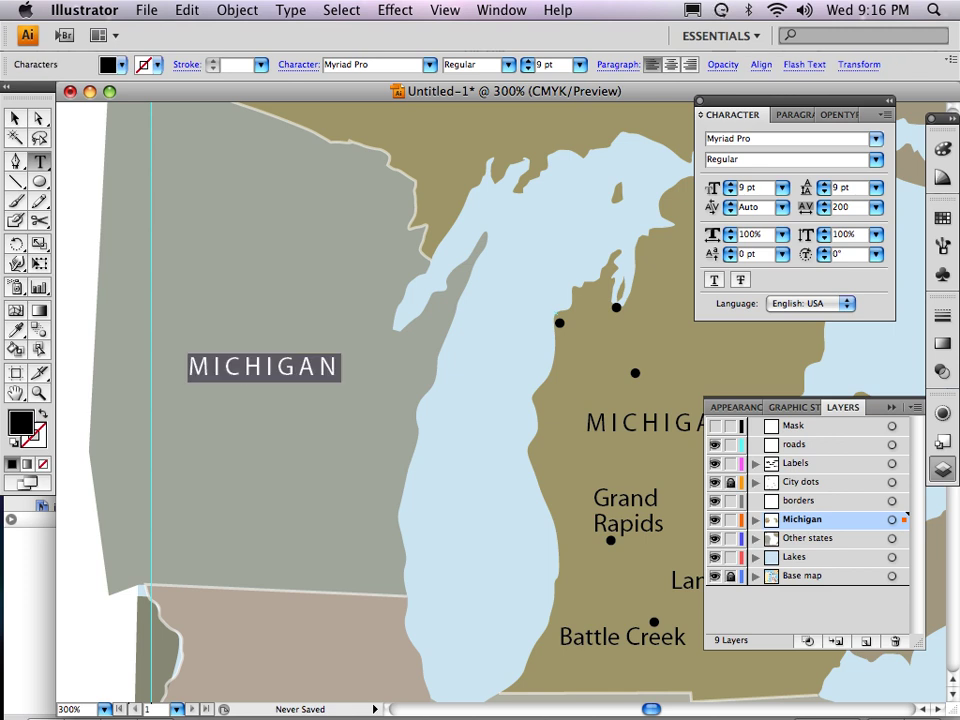
pyautogui.write('WISO')
pyautogui.press('BackSpace')
pyautogui.write('CONSI')
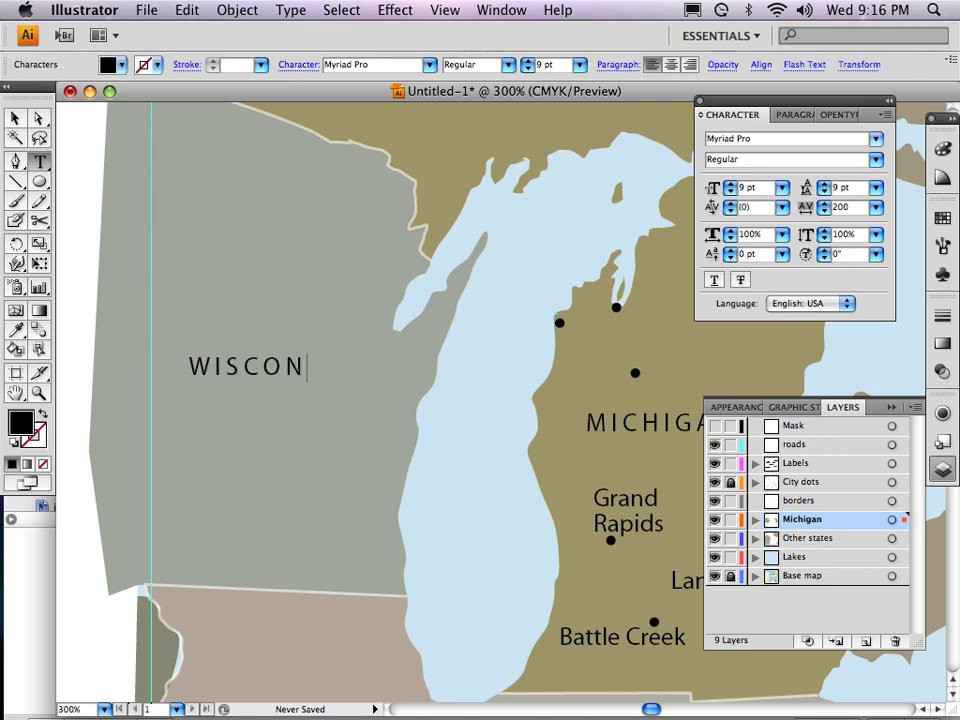
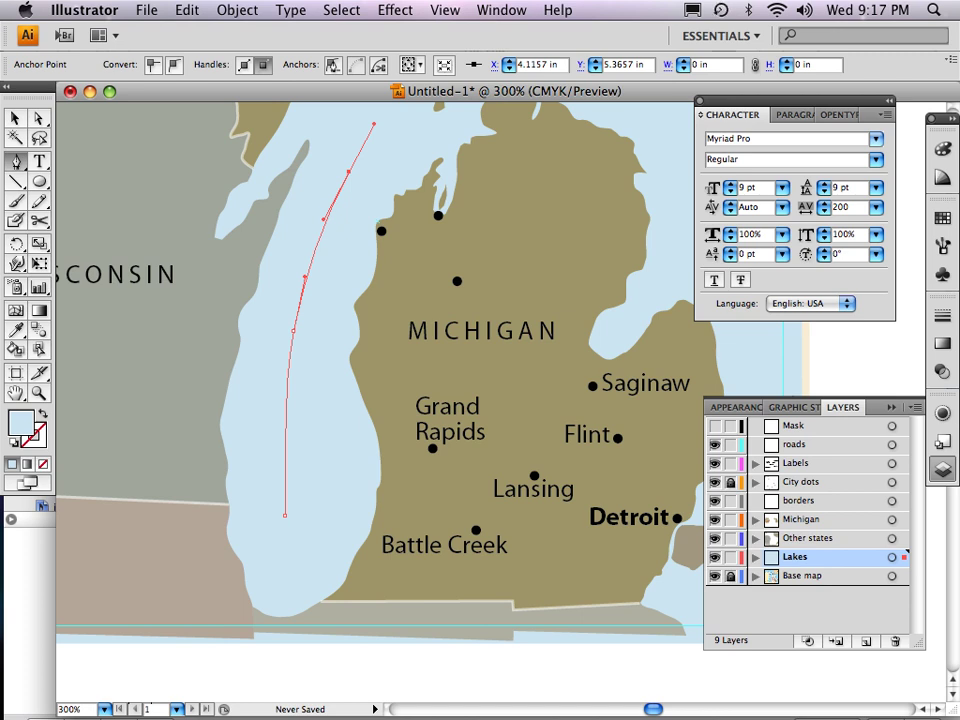
# Remove the fill from the curved path in Lake Michigan and give it a black stroke.
pyautogui.click(33, 433)
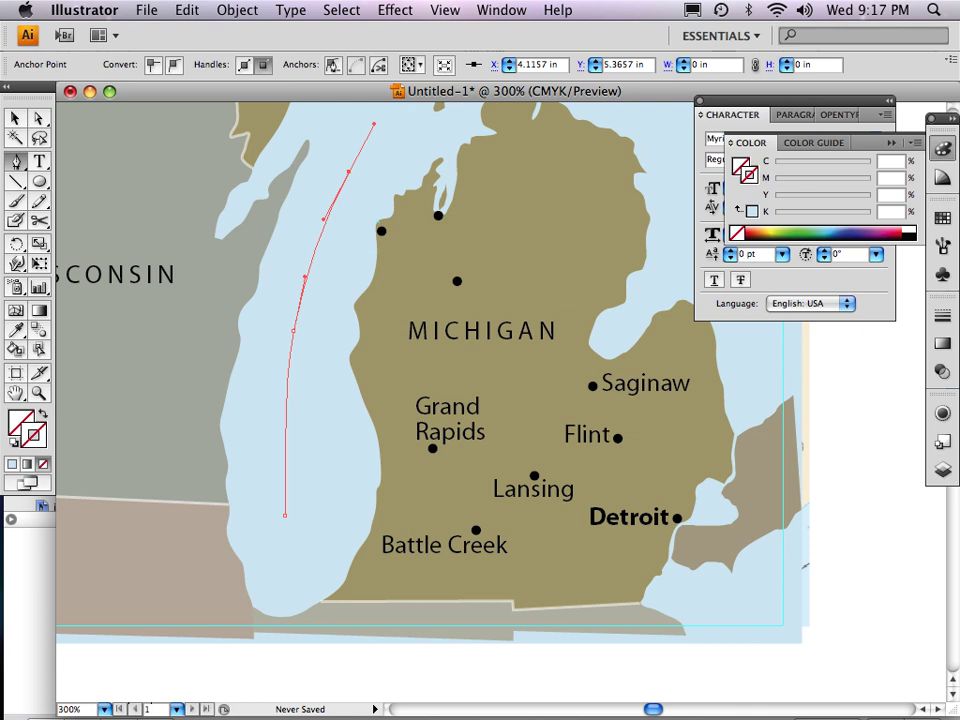
pyautogui.click(909, 237)
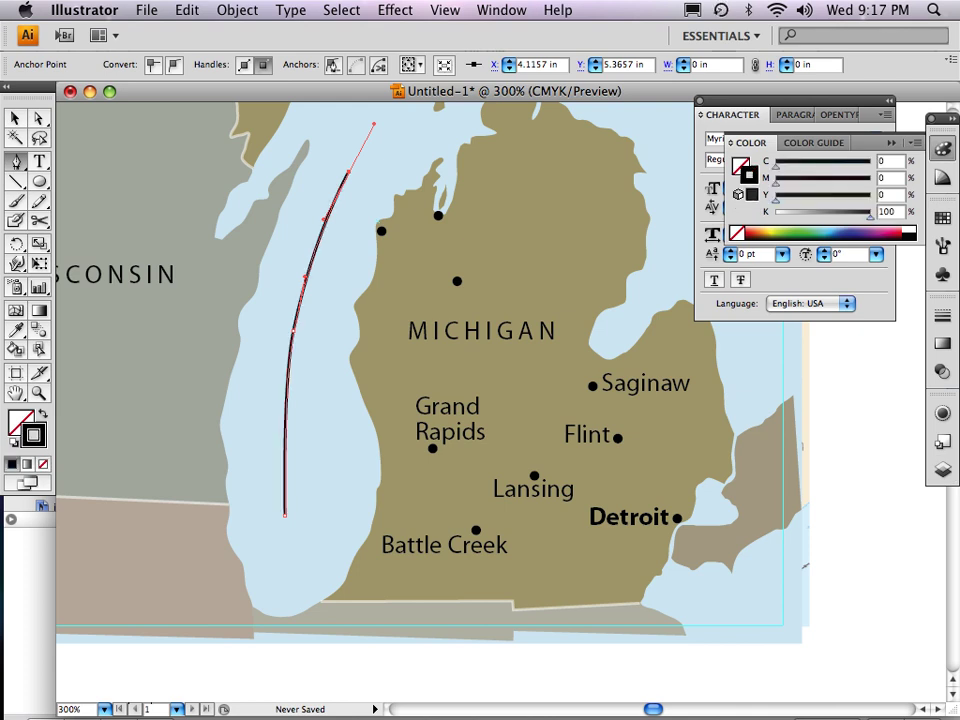
pyautogui.press('v')
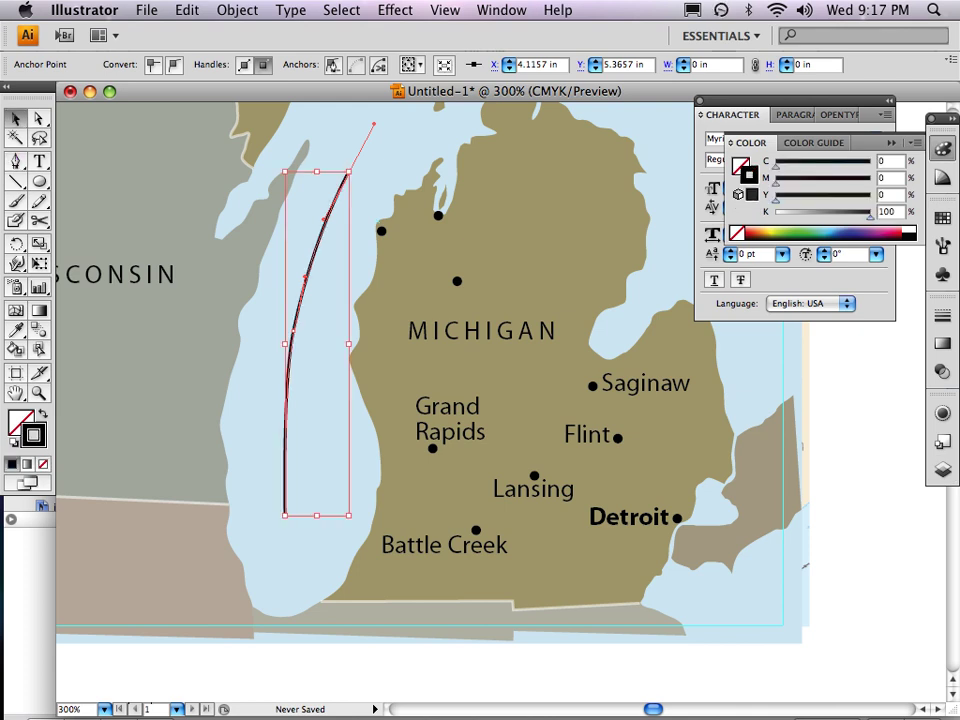
# Reshape the curved path by moving its north end and middle anchor points and adjusting their handles to follow the lake's curve.
pyautogui.click(39, 118)
pyautogui.click(352, 173)
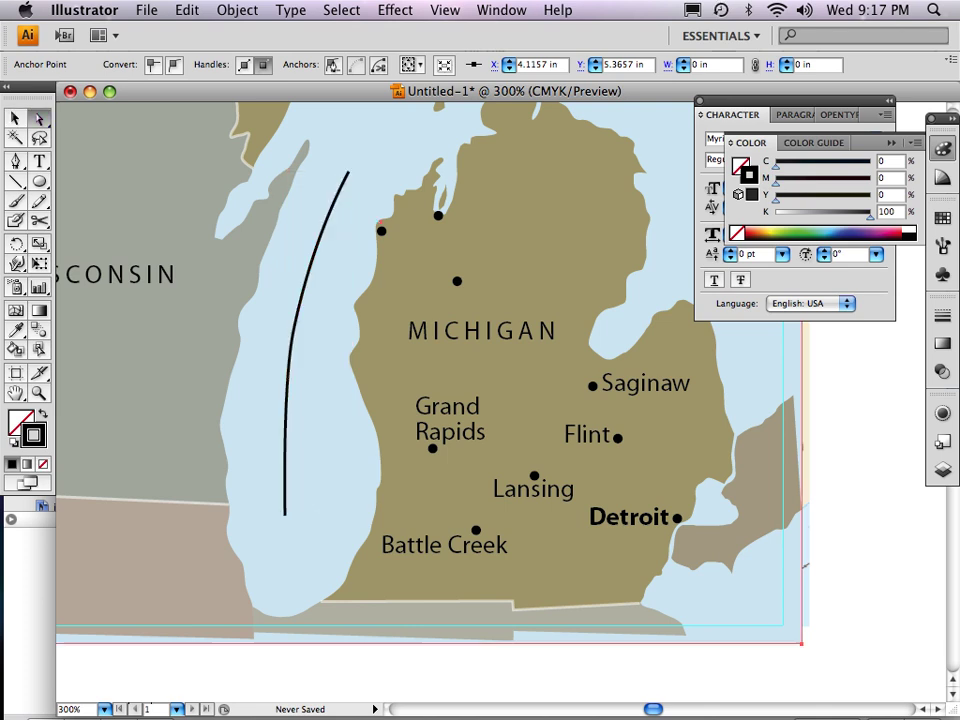
pyautogui.click(349, 172)
pyautogui.moveTo(349, 172); pyautogui.dragTo(358, 175)
pyautogui.moveTo(383, 128); pyautogui.dragTo(392, 133)
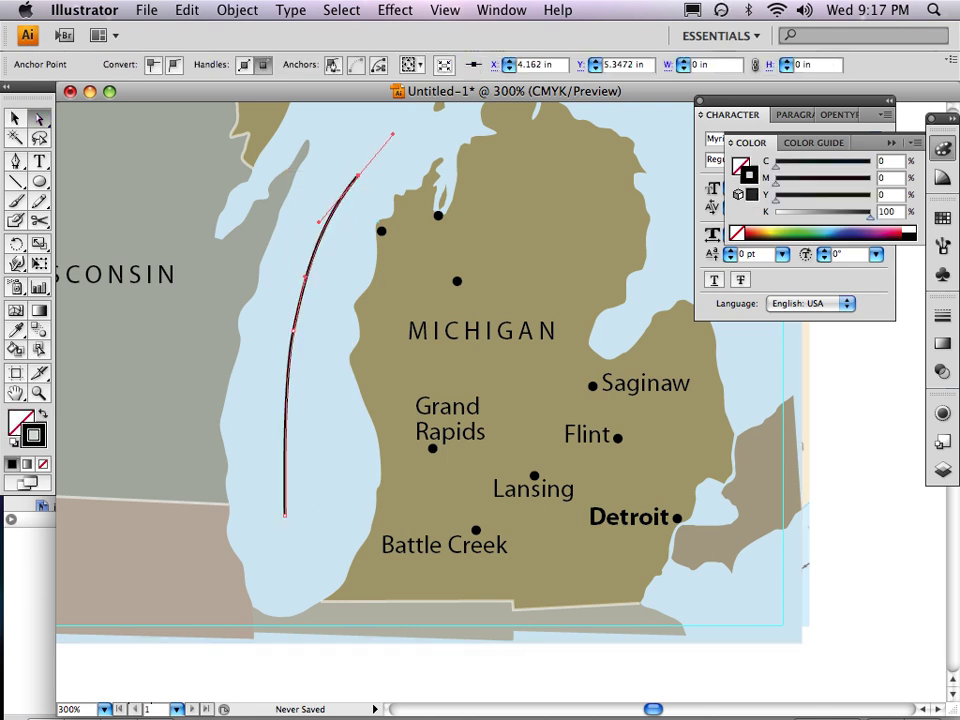
pyautogui.moveTo(293, 331); pyautogui.dragTo(288, 341)
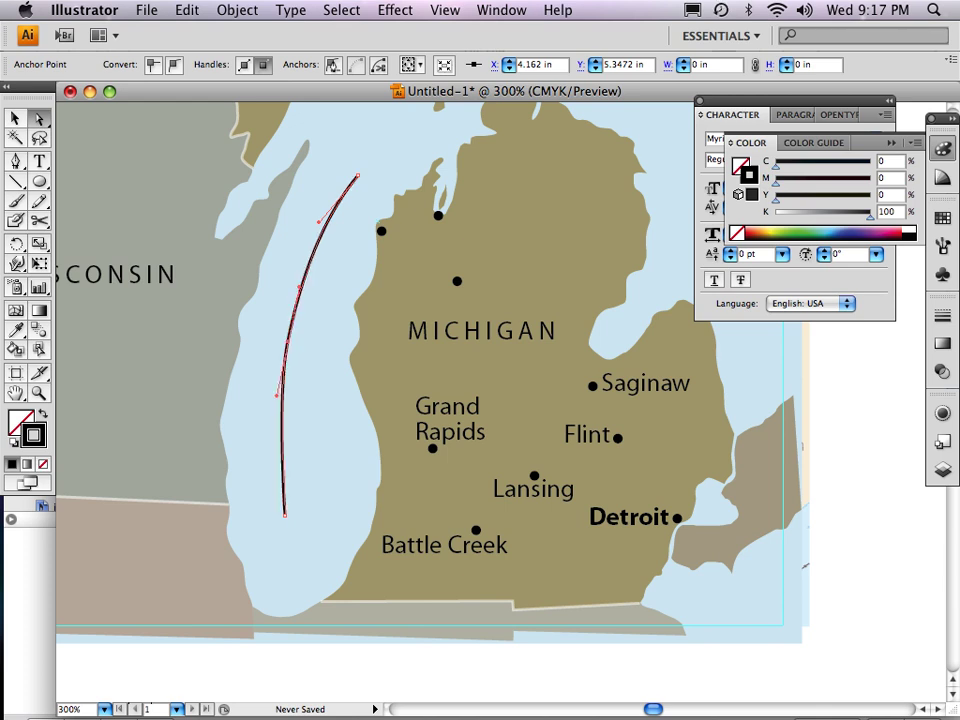
pyautogui.moveTo(277, 396); pyautogui.dragTo(277, 399)
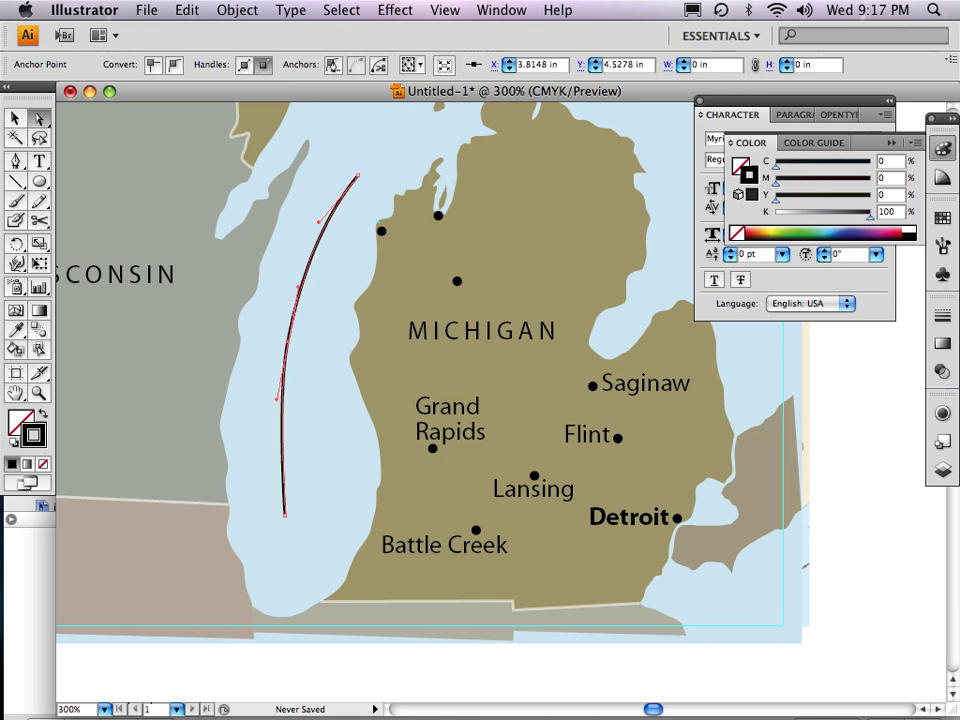
# Add the text Lake Michigan along the curved path with the Type on a Path tool.
pyautogui.click(39, 161)
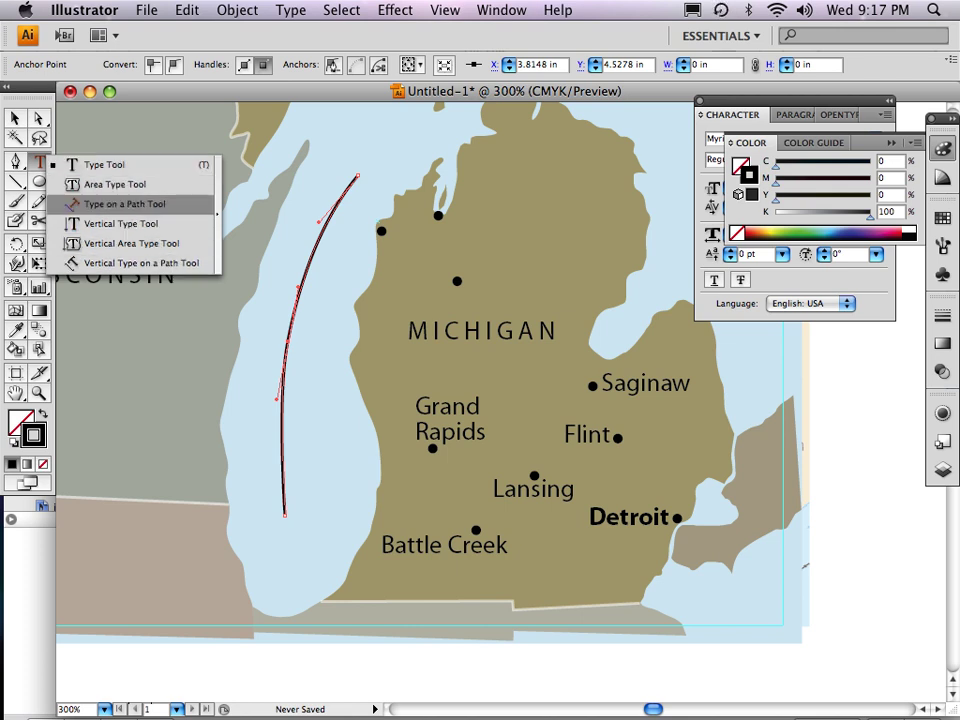
pyautogui.click(120, 204)
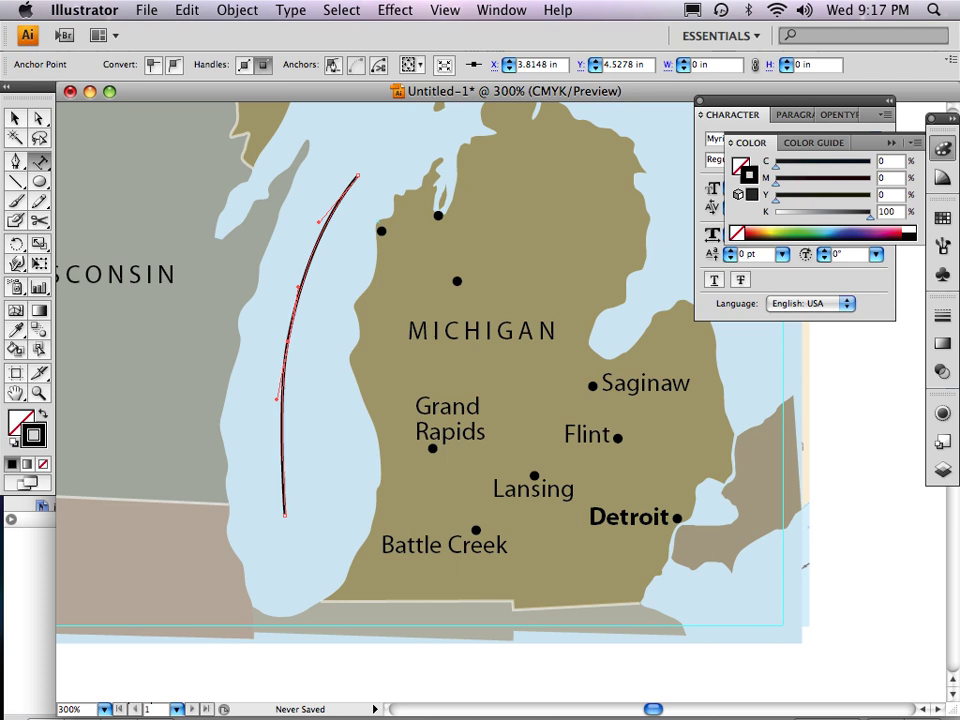
pyautogui.click(274, 461)
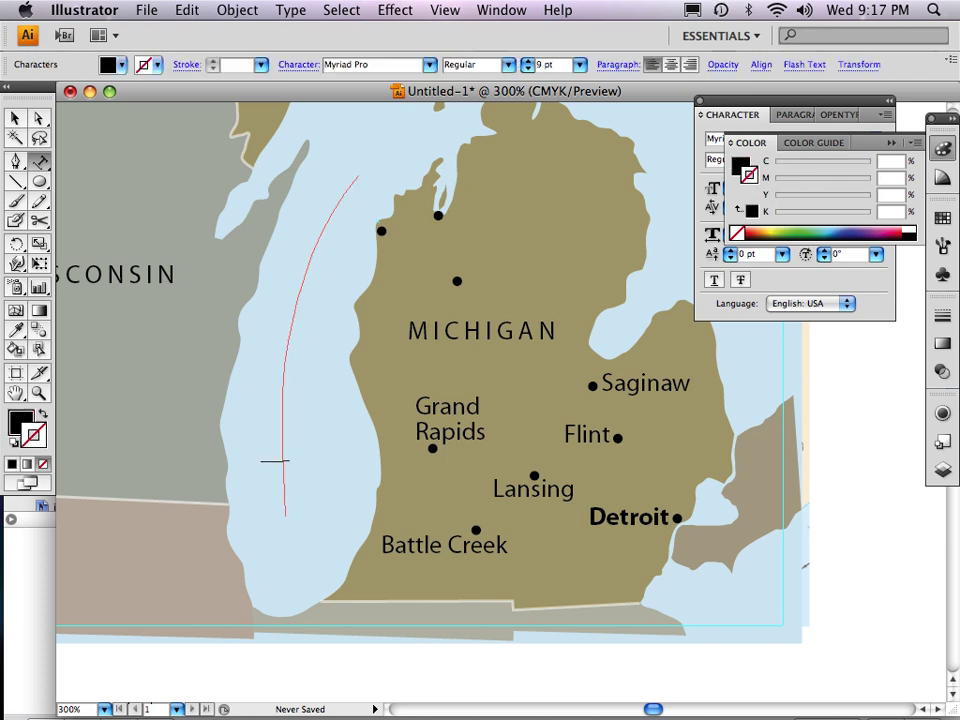
pyautogui.write('Lake Michigan')
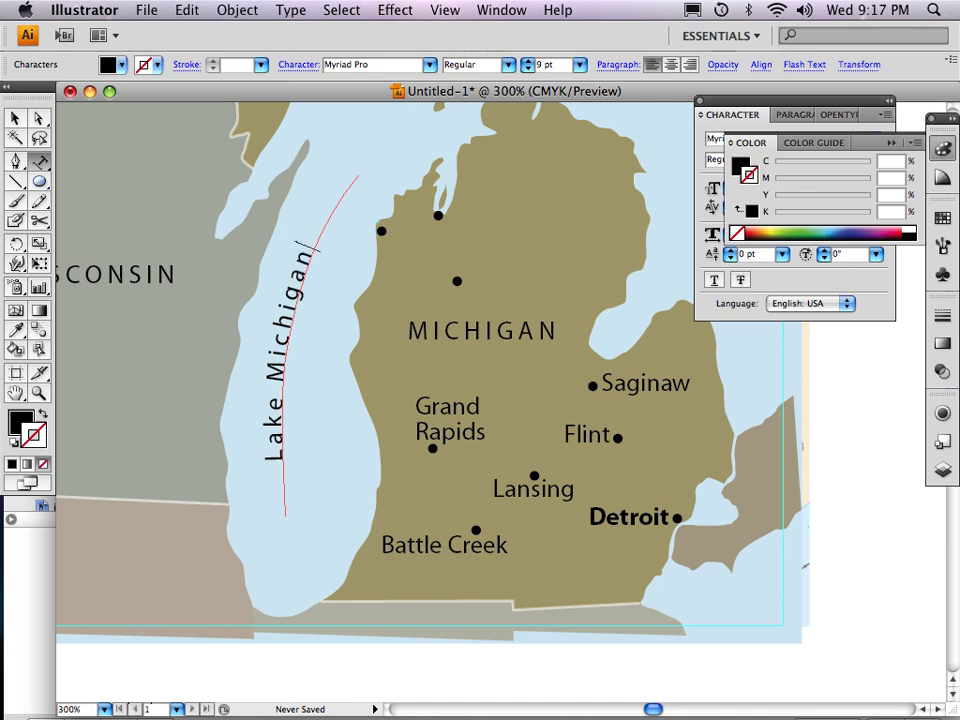
# Move the Lake Michigan label east within the lake, slide its text slightly north along the path, and deselect it.
pyautogui.click(15, 118)
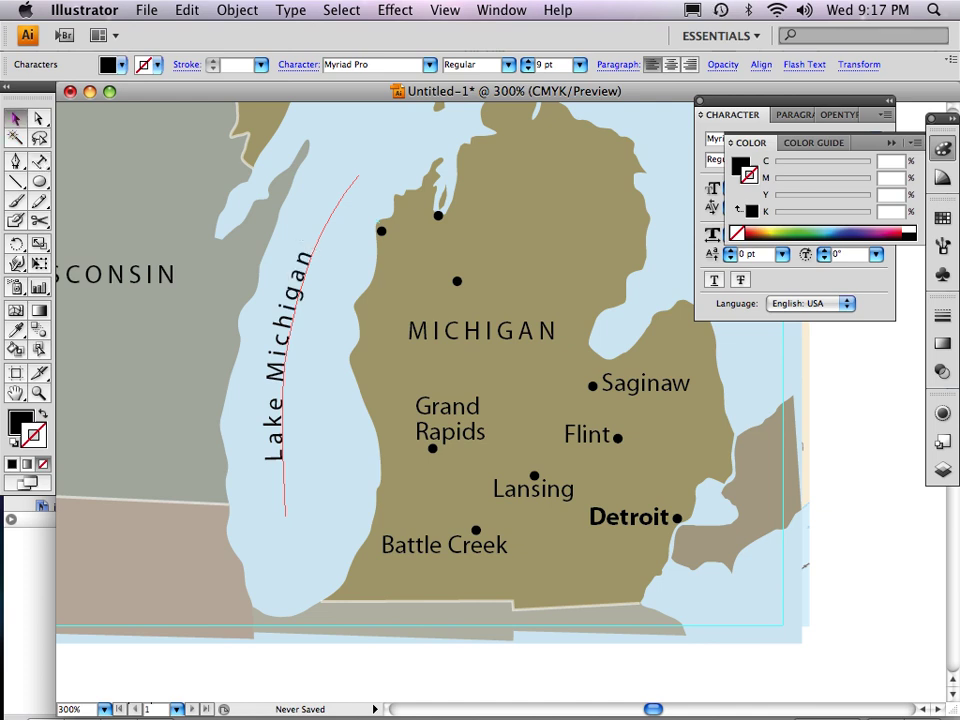
pyautogui.click(408, 288)
pyautogui.click(281, 345)
pyautogui.moveTo(281, 345); pyautogui.dragTo(297, 346)
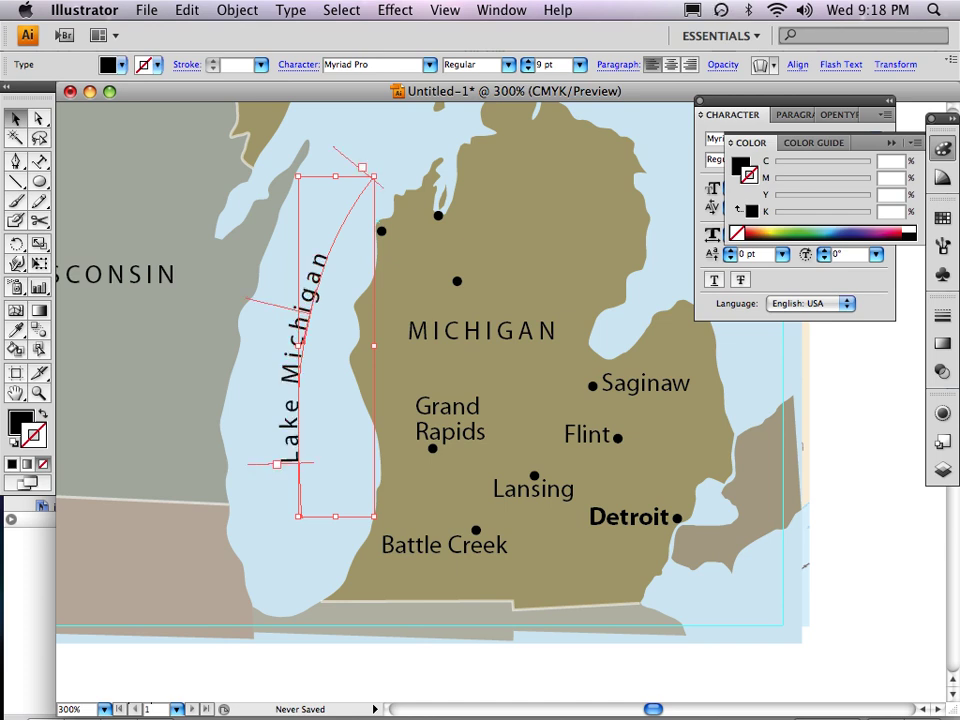
pyautogui.moveTo(250, 298)
pyautogui.mouseDown()
pyautogui.moveTo(253, 285)
pyautogui.moveTo(248, 325)
pyautogui.moveTo(256, 271)
pyautogui.moveTo(250, 296)
pyautogui.mouseUp()
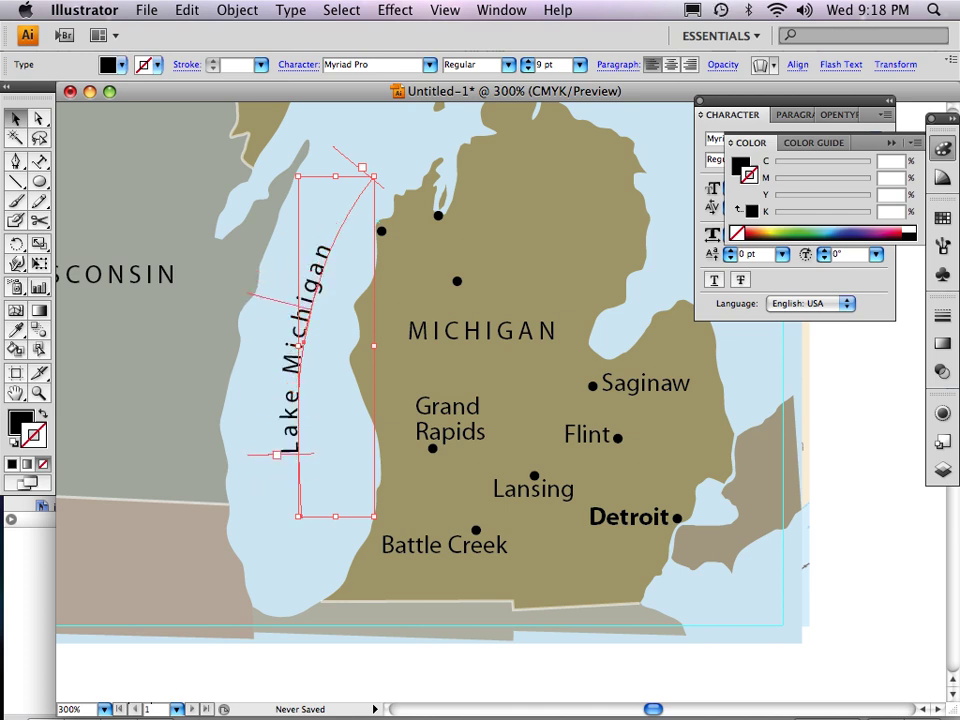
pyautogui.press('super+shift+a')
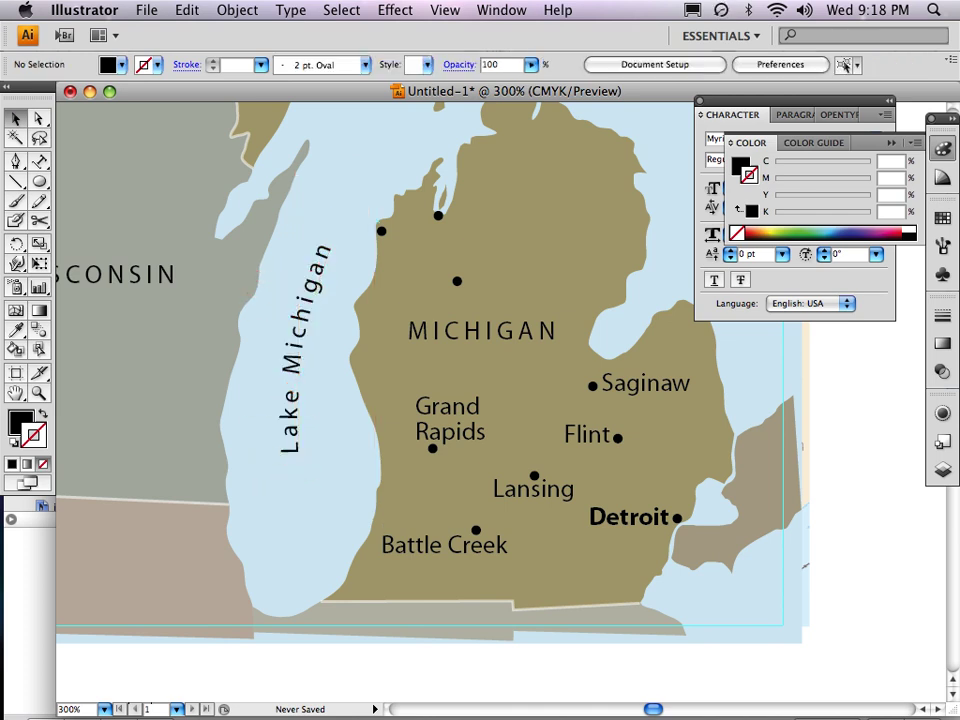
# Change the text colour of the Lower Peninsula's MICHIGAN label to white and deselect it.
pyautogui.click(296, 350)
pyautogui.click(484, 332)
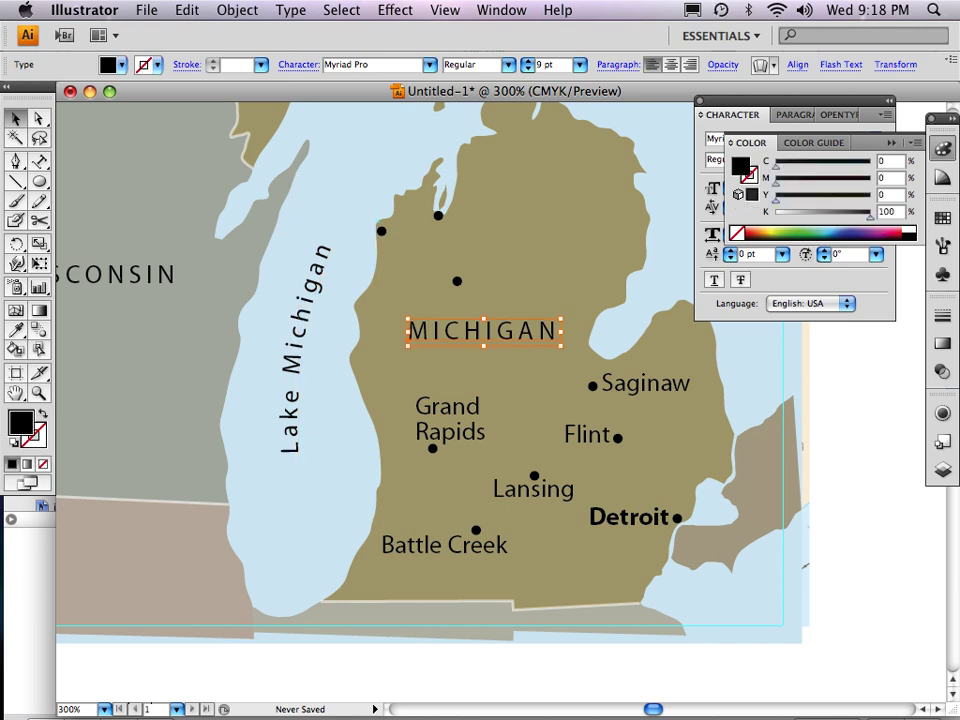
pyautogui.click(909, 230)
pyautogui.press('shift+super+a')
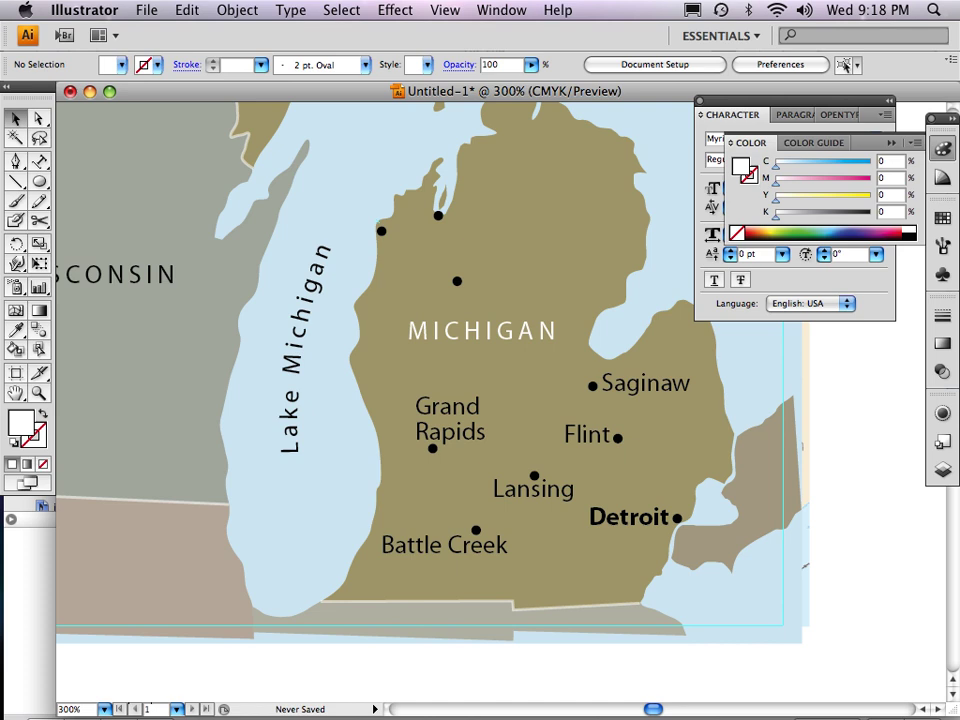
pyautogui.press('super+0')
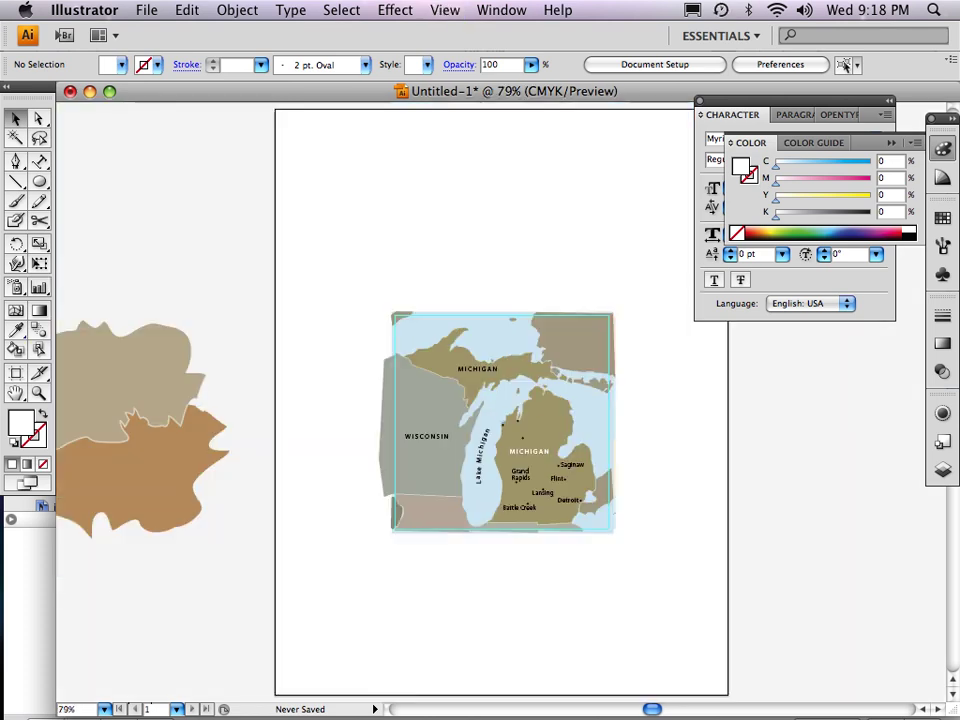
pyautogui.press('z')
pyautogui.moveTo(363, 284); pyautogui.dragTo(650, 573)
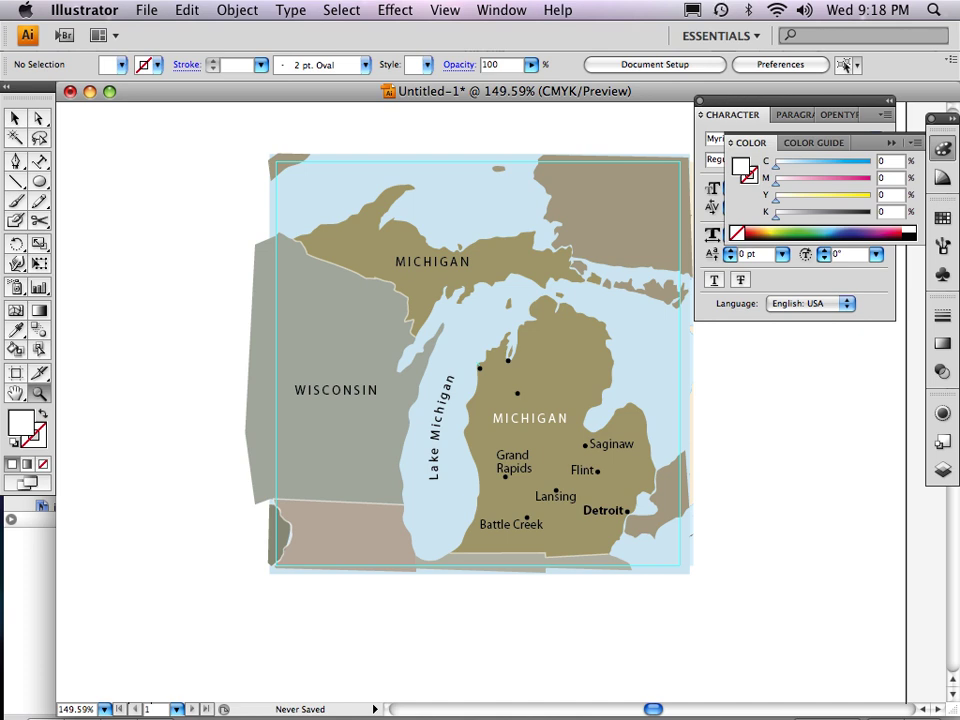
pyautogui.press('v')
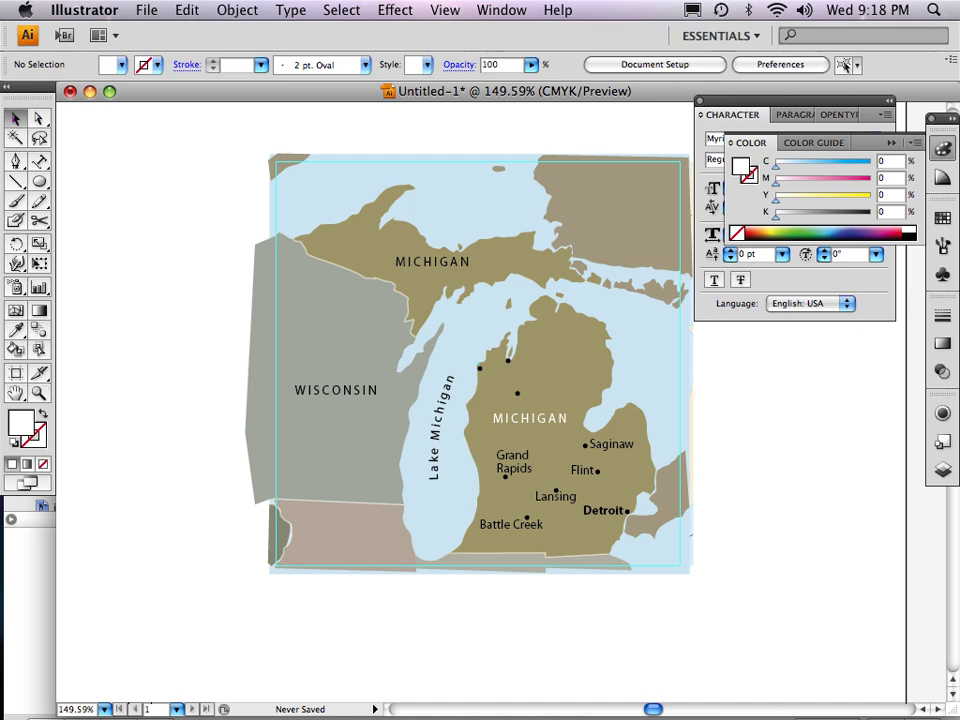